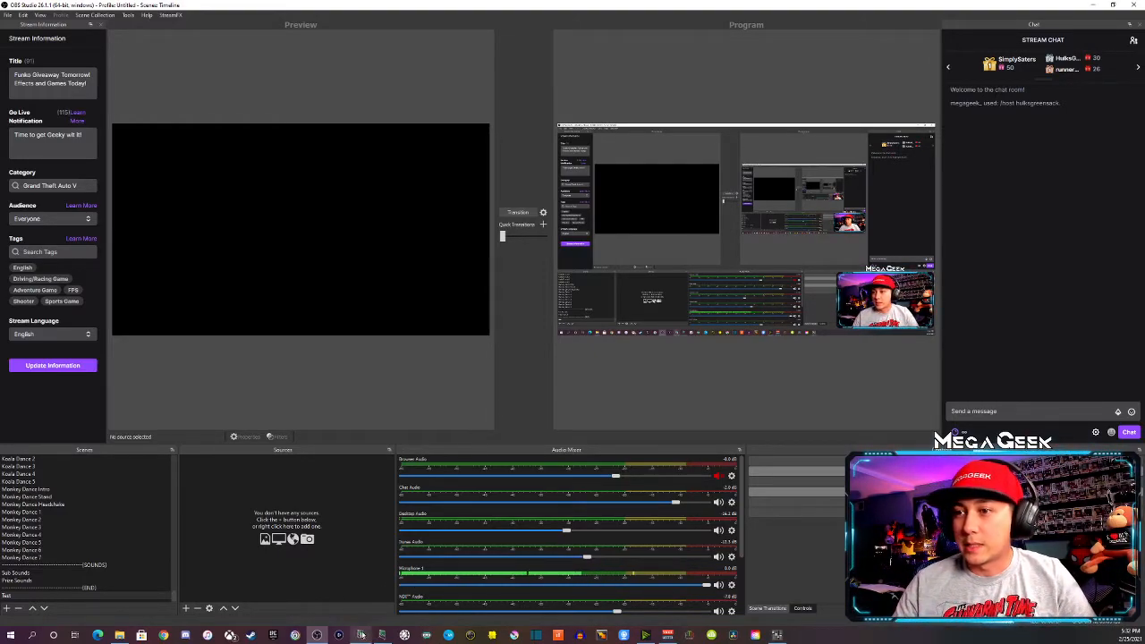
# Move the Test scene up the scene list to the end of the scene effects group, below Show Me What You Got.
pyautogui.moveTo(361, 636)
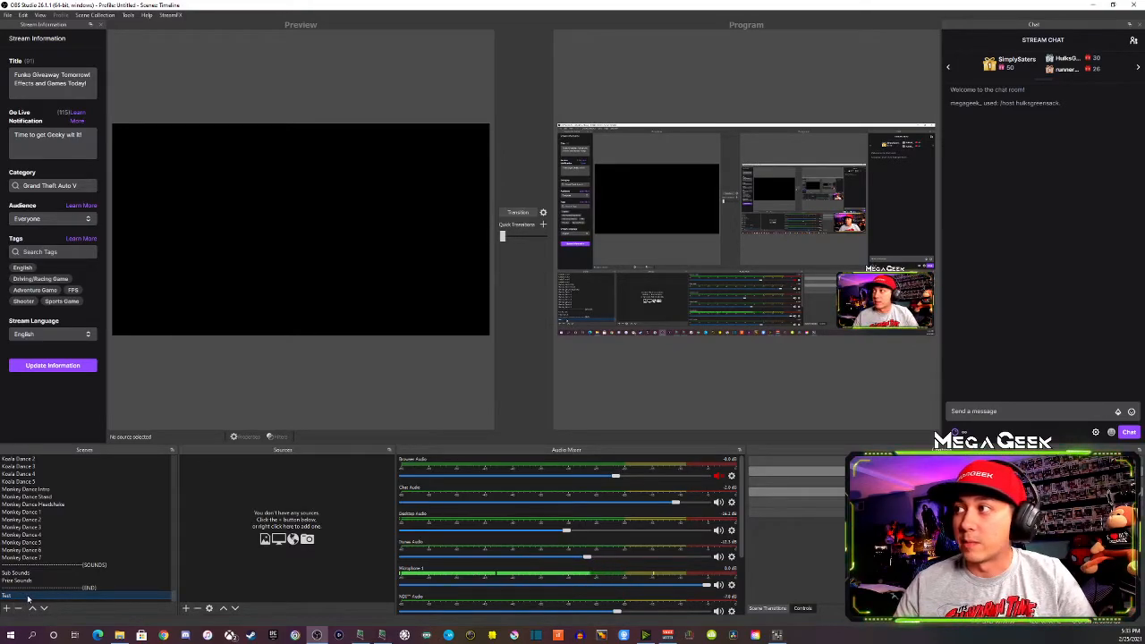
pyautogui.scroll(10, 36, 591)
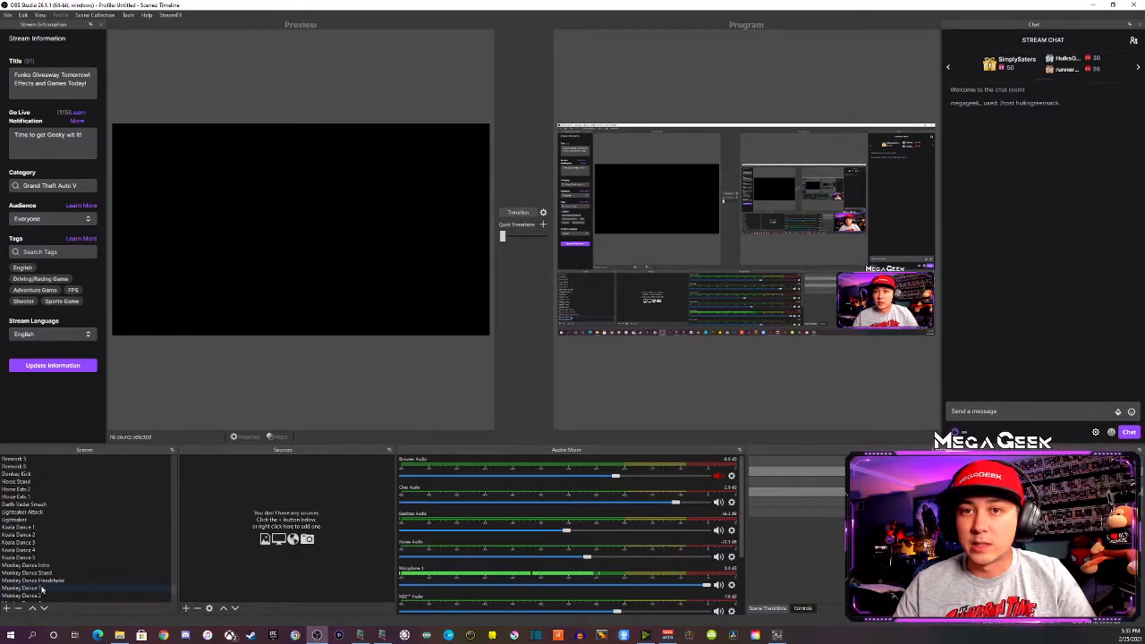
pyautogui.scroll(15, 46, 583)
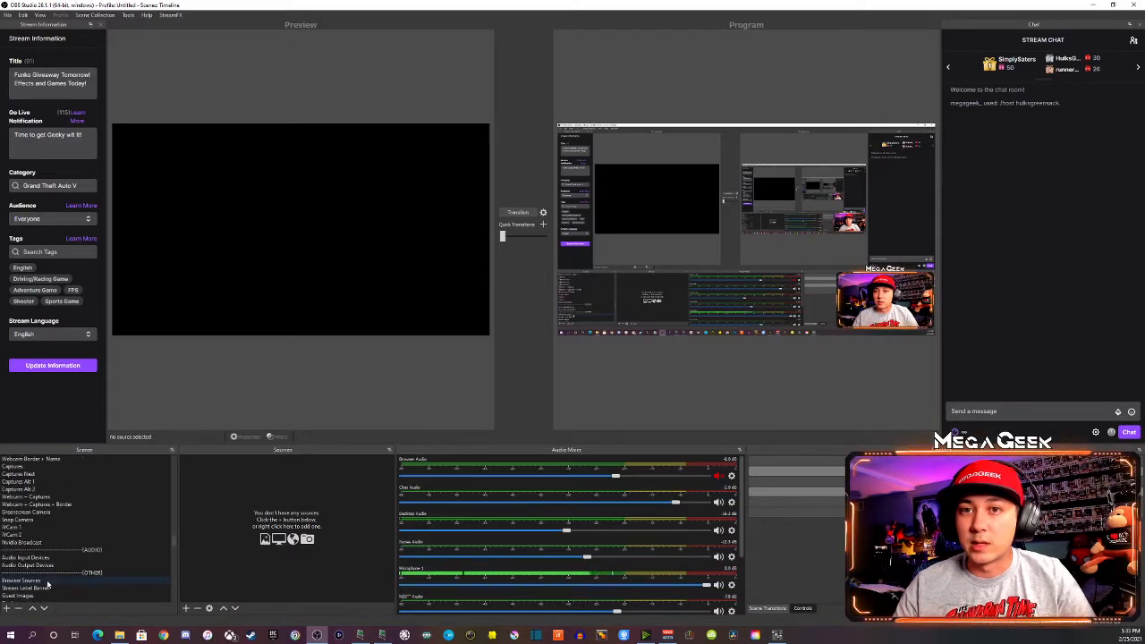
pyautogui.moveTo(176, 526); pyautogui.dragTo(176, 607)
pyautogui.moveTo(47, 596); pyautogui.dragTo(92, 563)
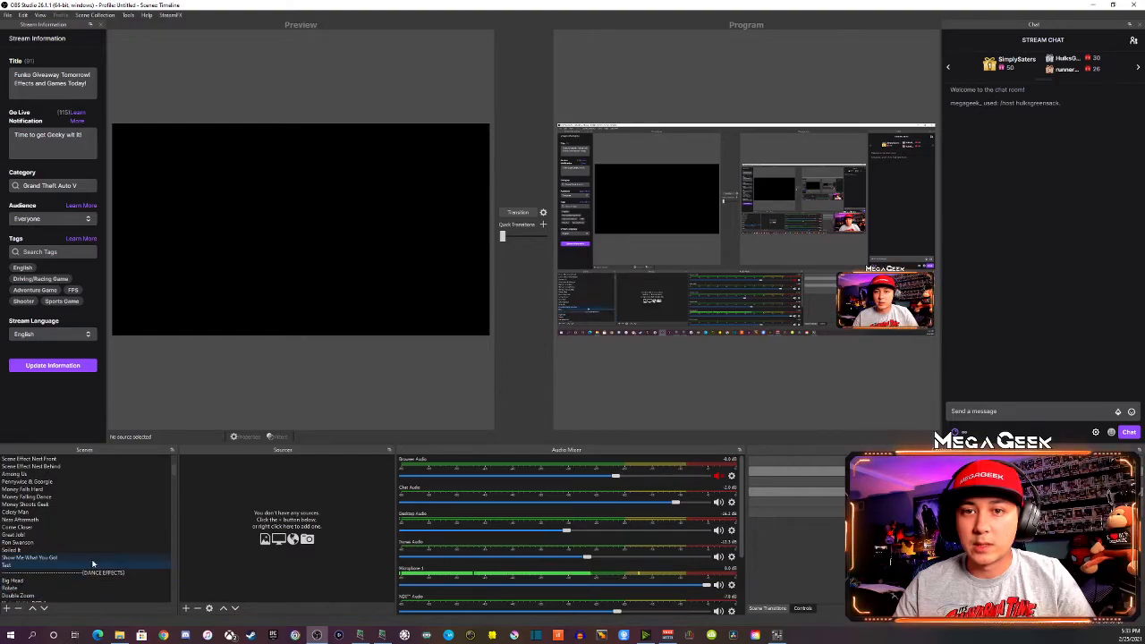
pyautogui.scroll(2, 67, 556)
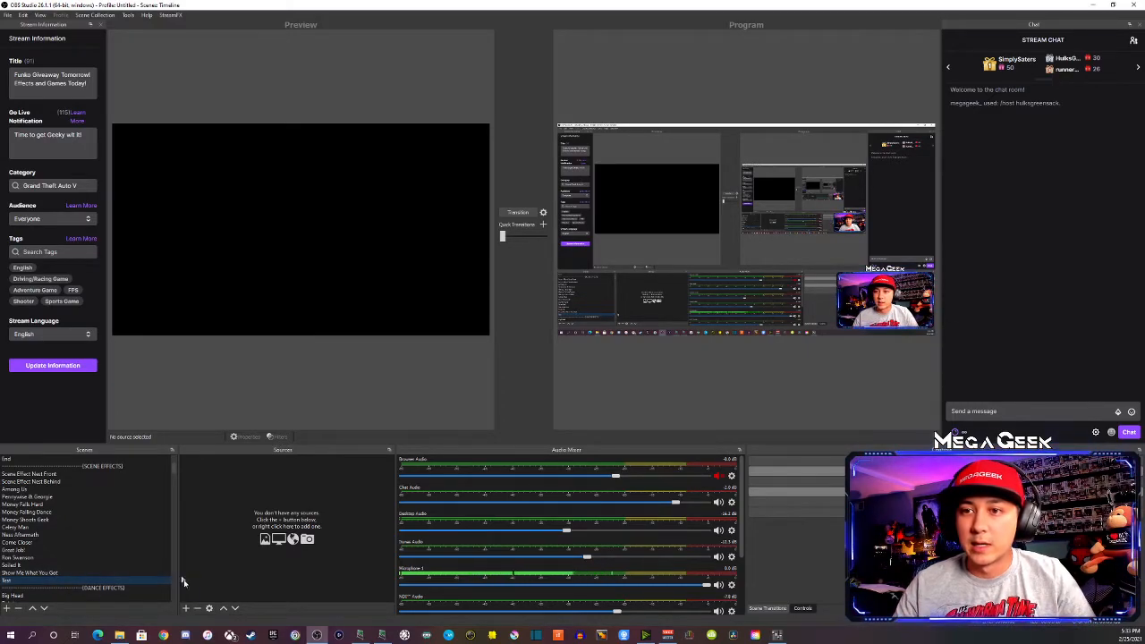
# Add a new image source named "Test Image" to the Test scene.
pyautogui.click(185, 608)
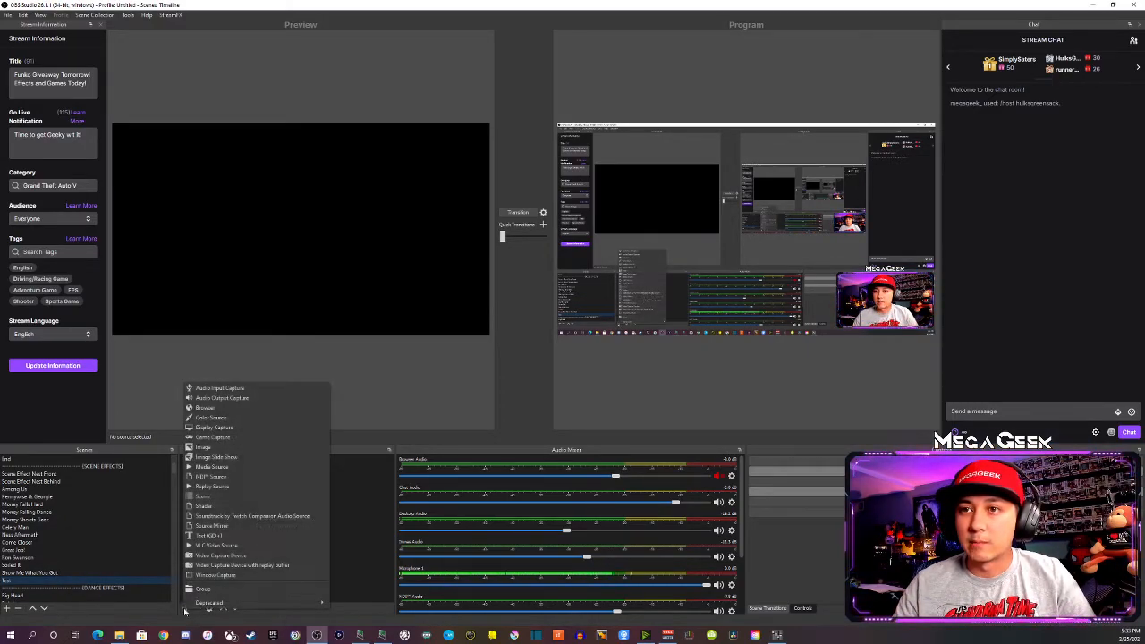
pyautogui.click(230, 449)
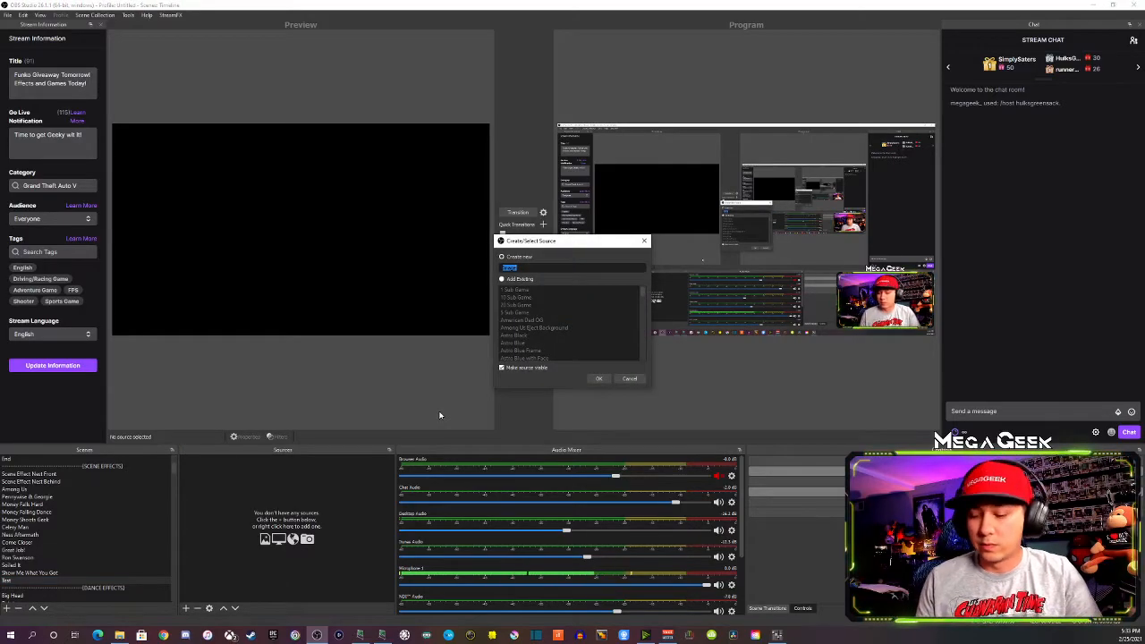
pyautogui.write('Test Image')
pyautogui.press('Return')
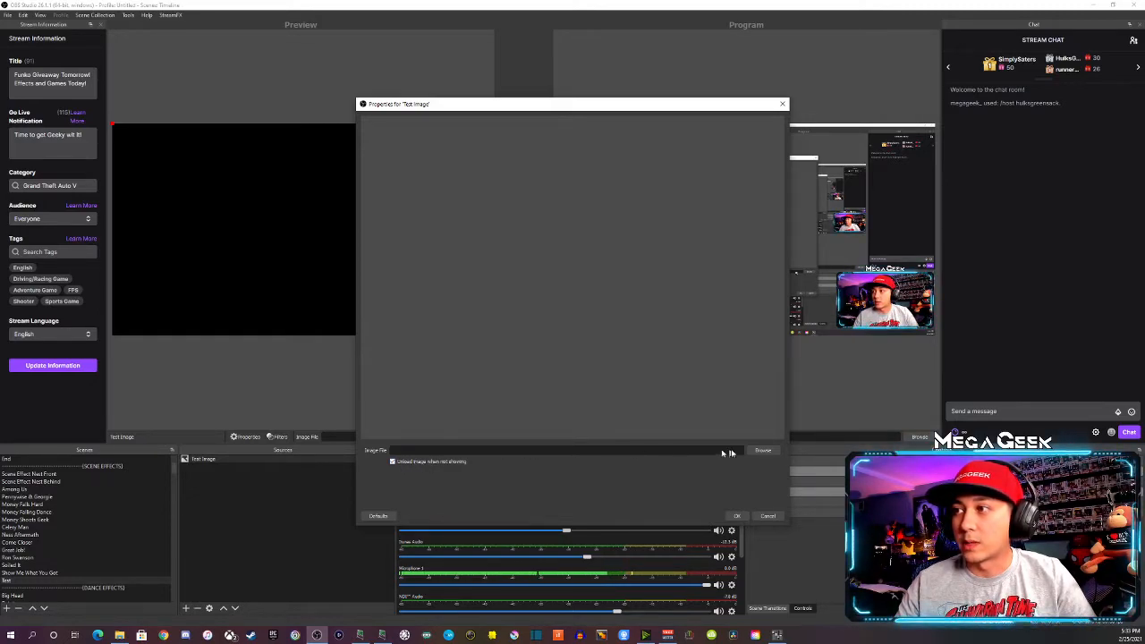
# Load the Spongebob picture from the Emotes folder into Test Image and move it towards the middle of the preview.
pyautogui.click(758, 453)
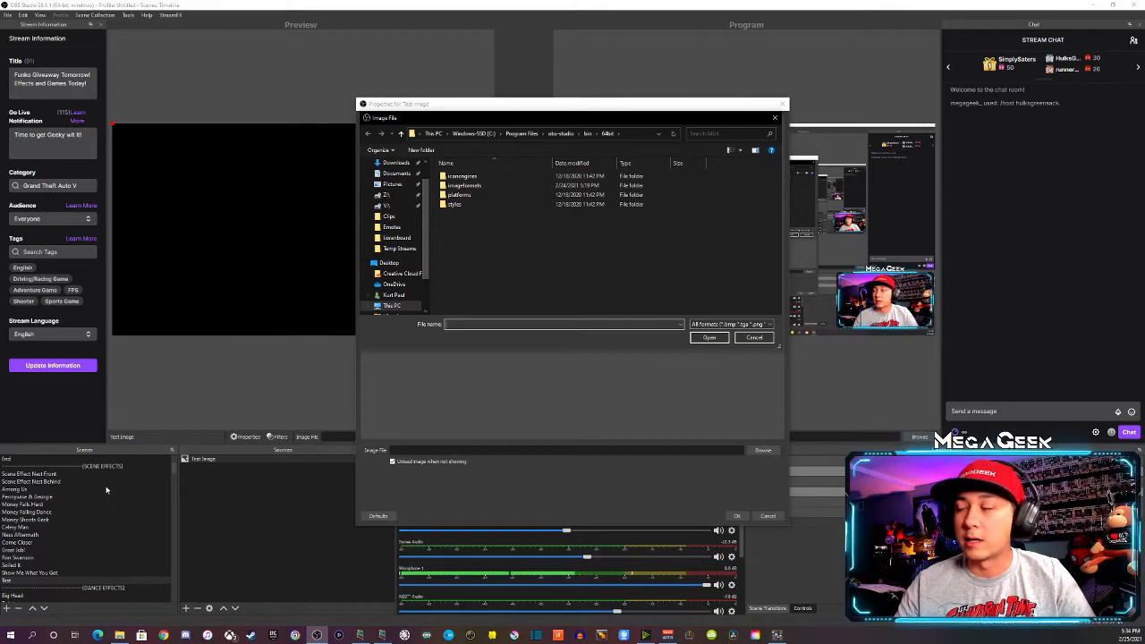
pyautogui.click(398, 229)
pyautogui.click(528, 187)
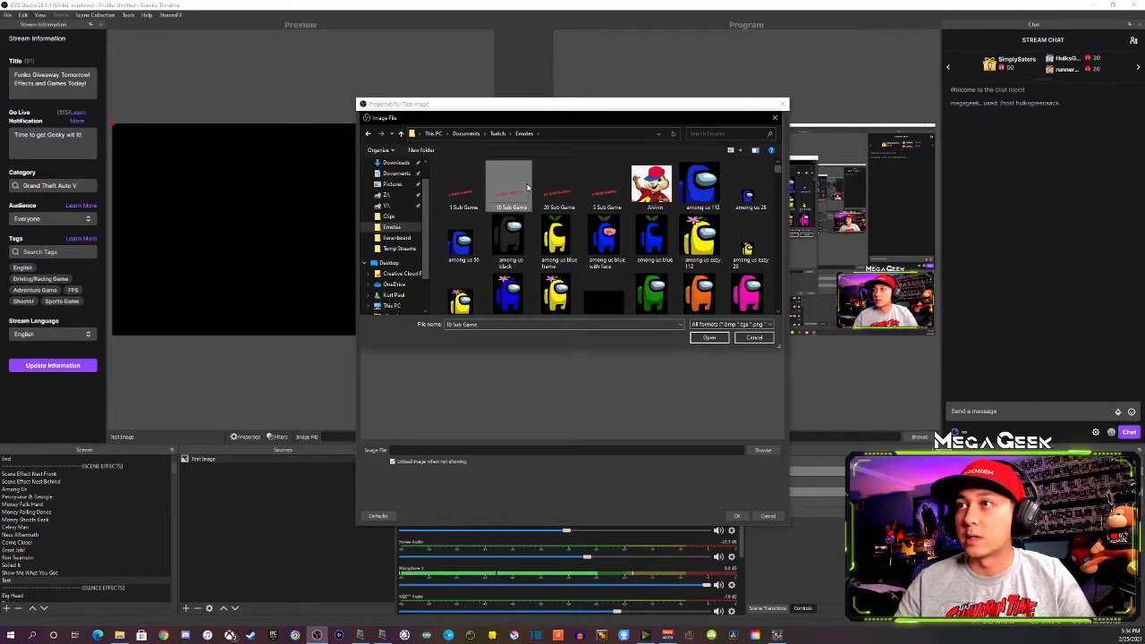
pyautogui.write('sp')
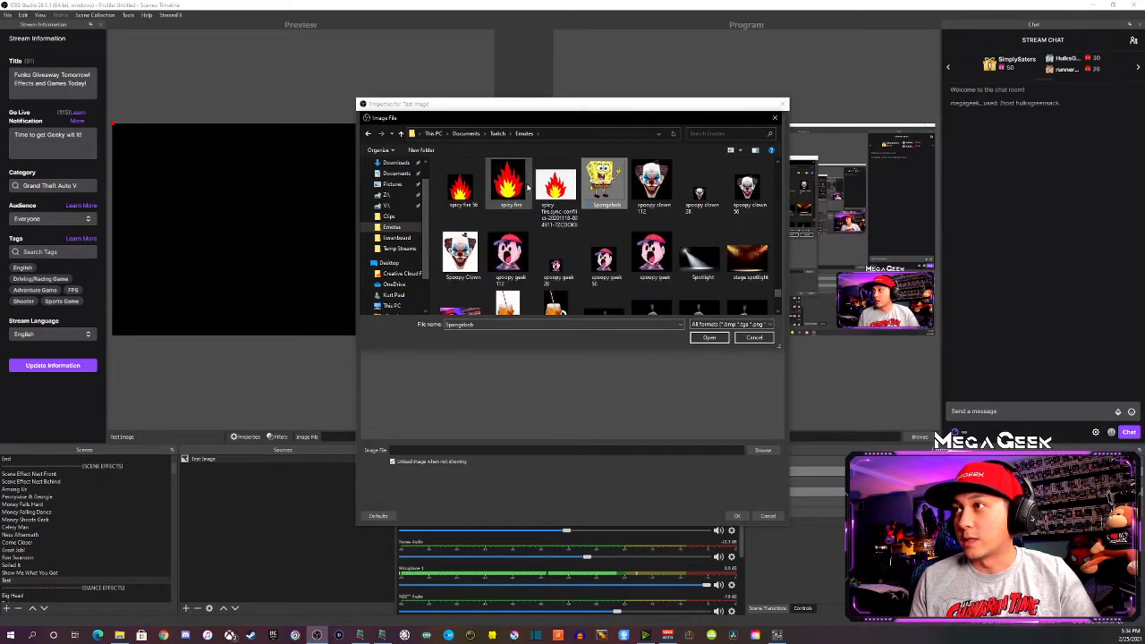
pyautogui.scroll(-5, 528, 187)
pyautogui.click(561, 197)
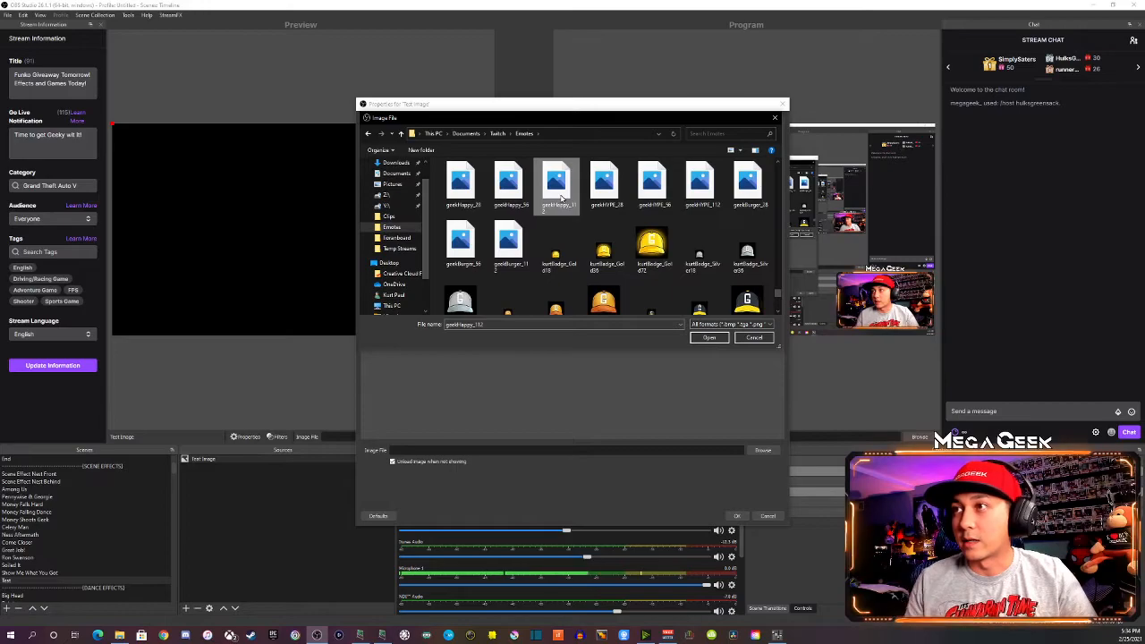
pyautogui.press('p')
pyautogui.press('Down')
pyautogui.press('Right')
pyautogui.press('Right')
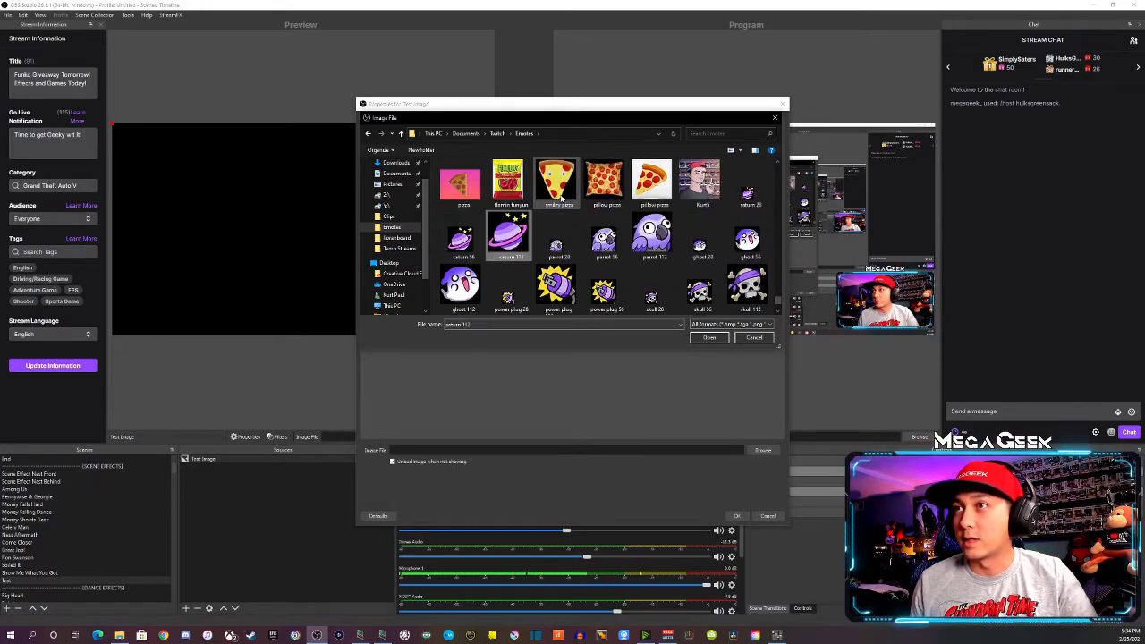
pyautogui.scroll(1, 562, 179)
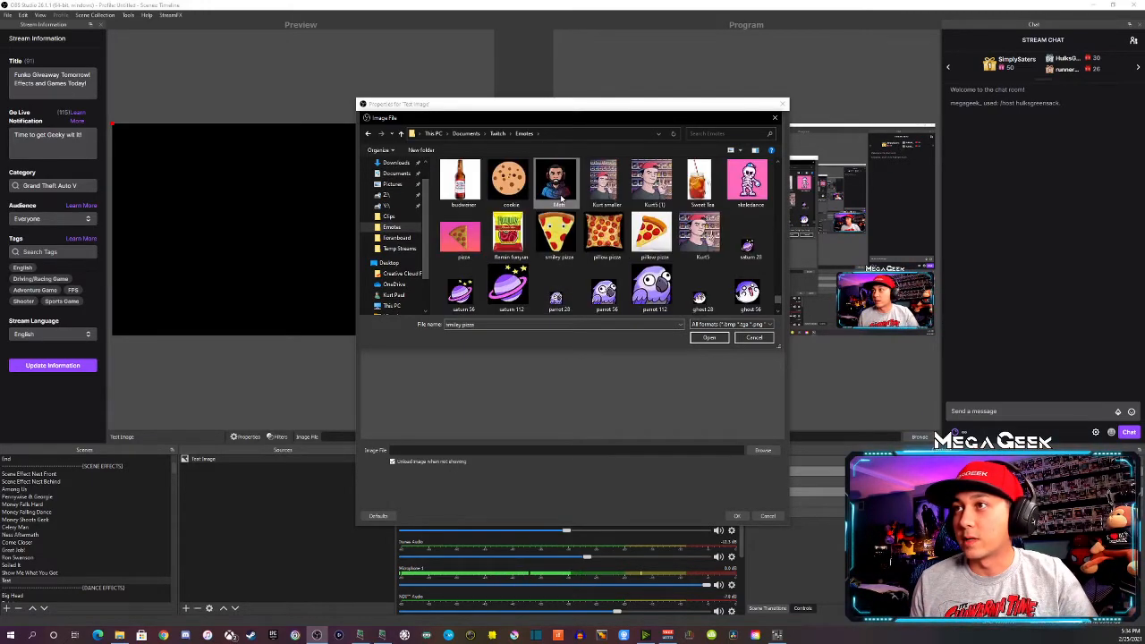
pyautogui.scroll(5, 562, 198)
pyautogui.click(562, 199)
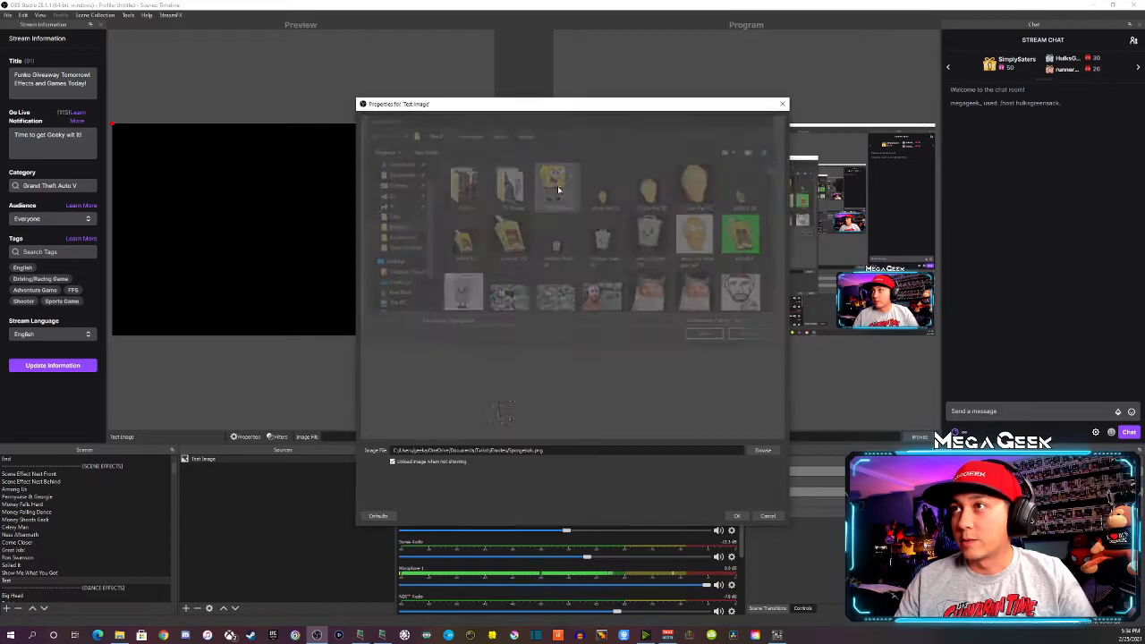
pyautogui.doubleClick(558, 190)
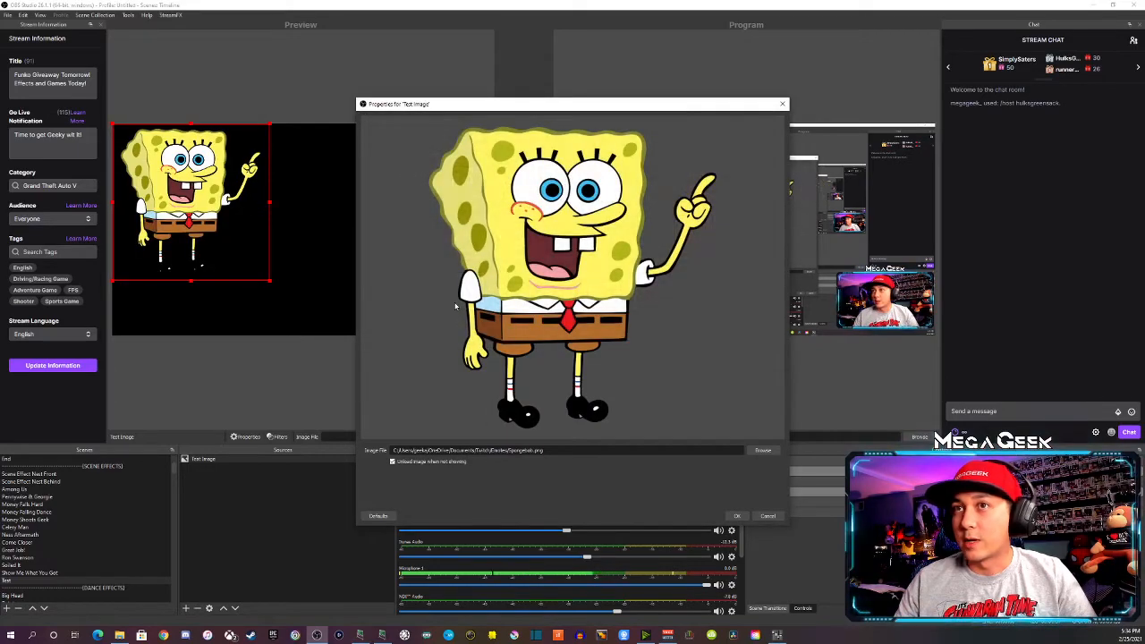
pyautogui.click(737, 516)
pyautogui.moveTo(220, 223); pyautogui.dragTo(265, 261)
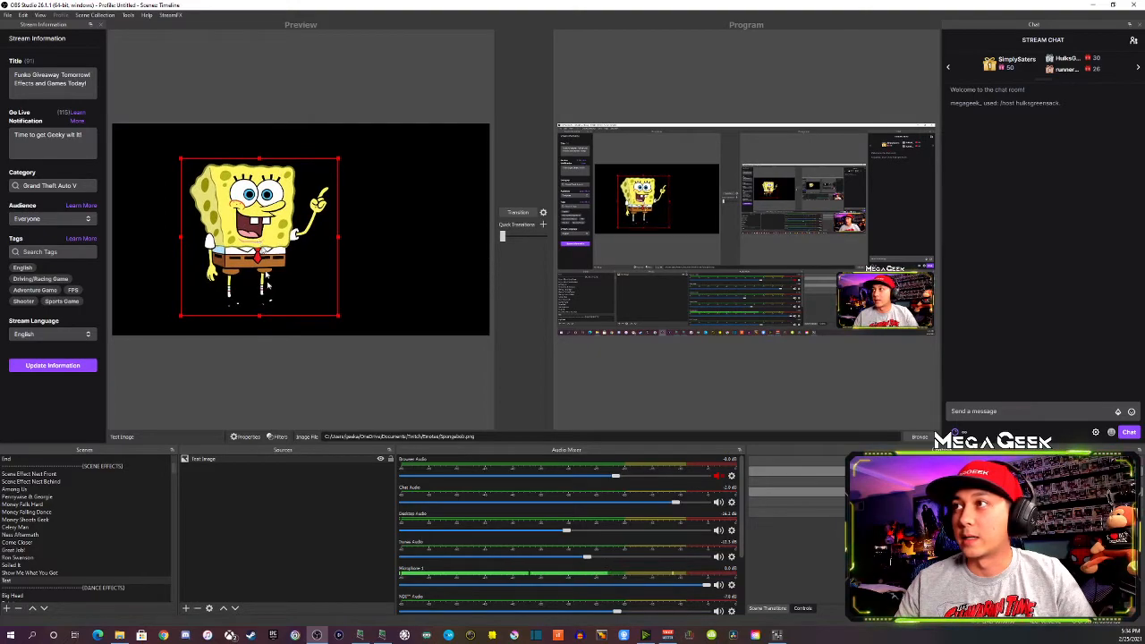
# Check which sources the Scene Effect Nest Front and Scene Effect Nest Behind scenes contain.
pyautogui.click(60, 481)
pyautogui.rightClick(202, 557)
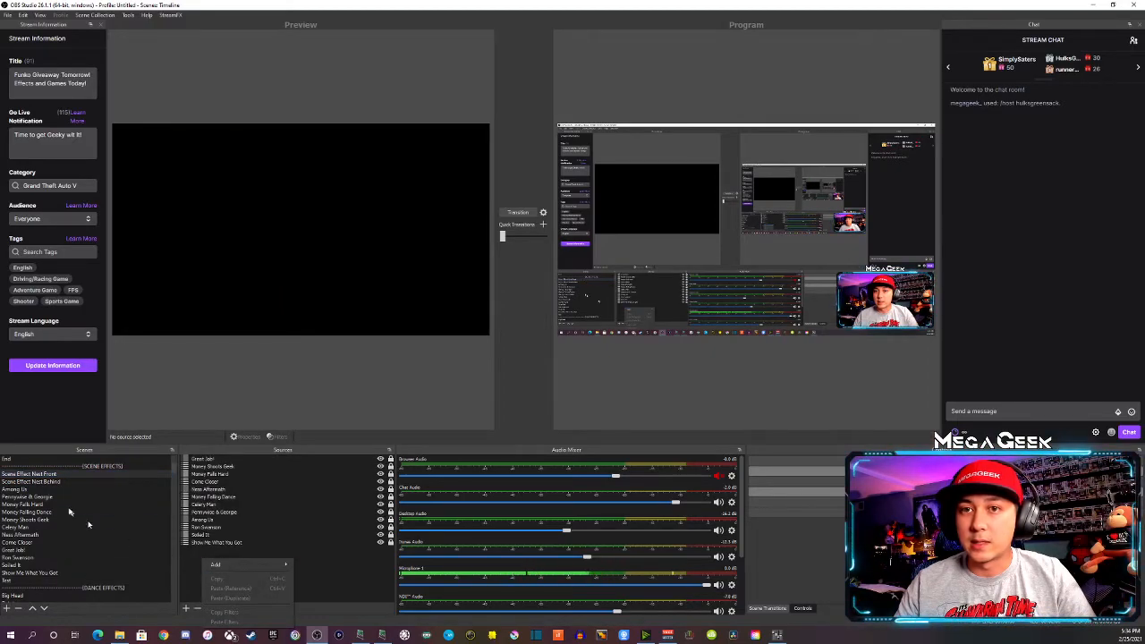
pyautogui.click(192, 567)
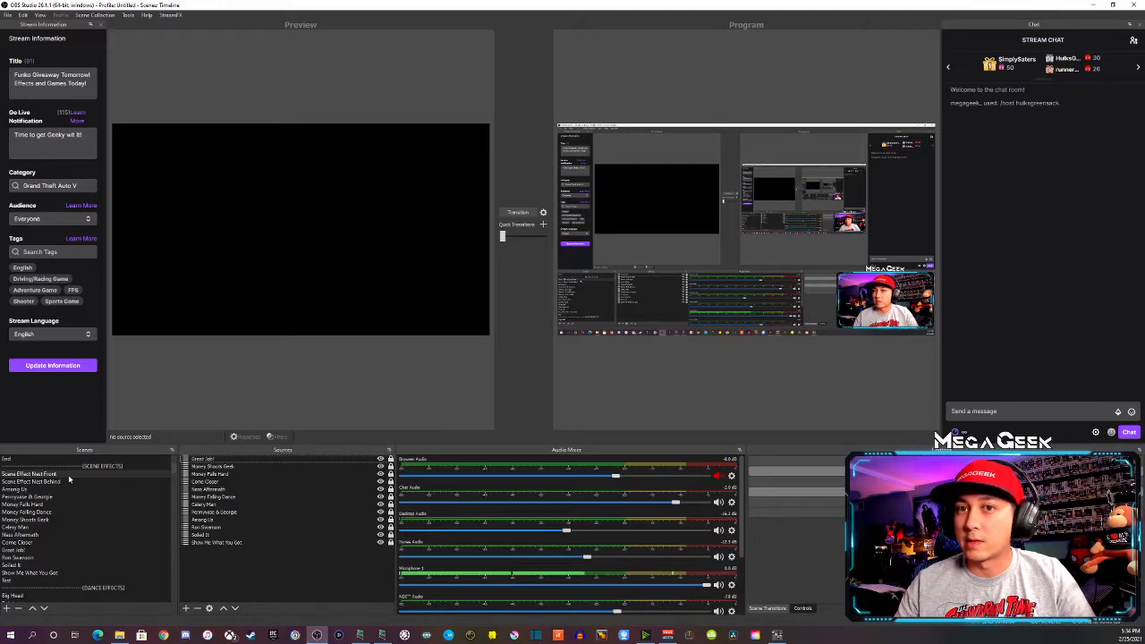
pyautogui.click(64, 482)
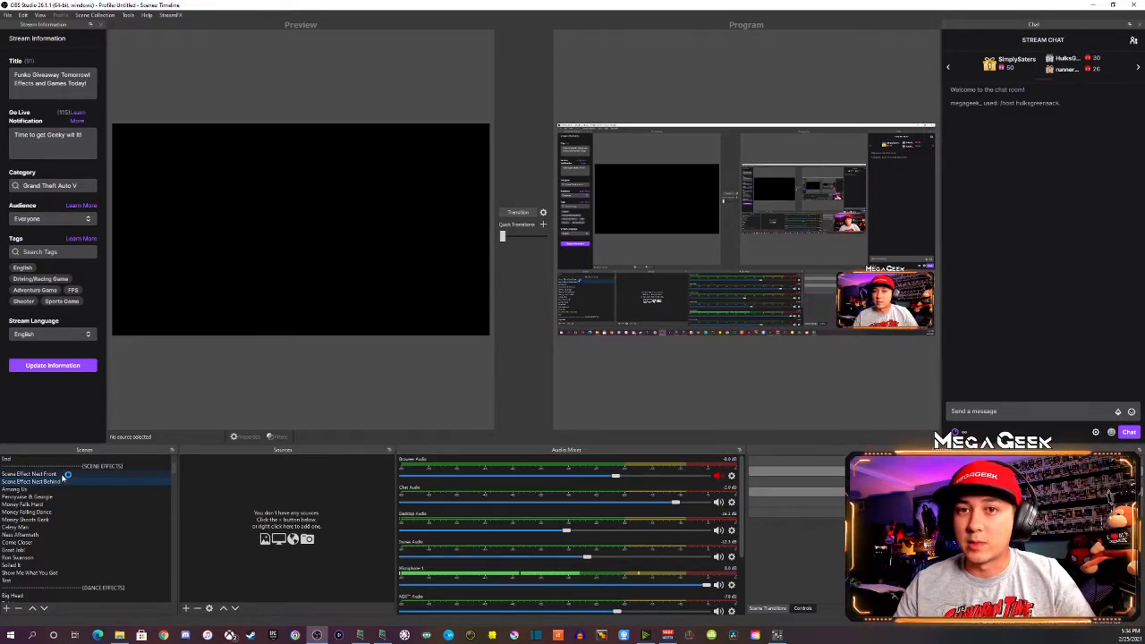
pyautogui.click(64, 474)
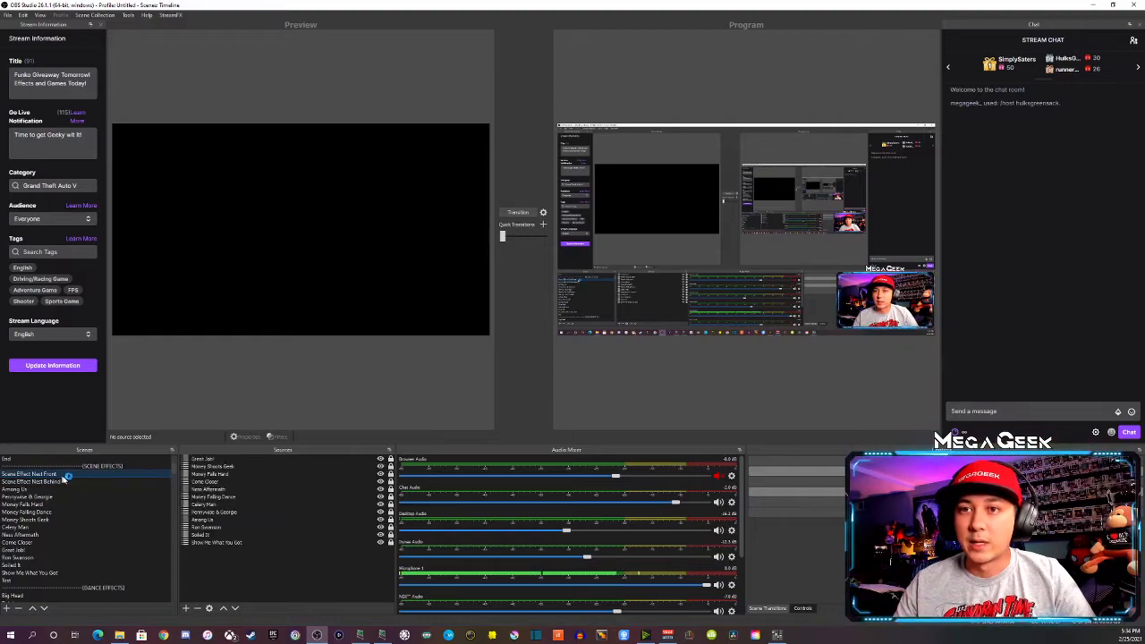
# Nest the existing Test scene as a scene source in Scene Effect Nest Front.
pyautogui.rightClick(246, 576)
pyautogui.moveTo(260, 580)
pyautogui.click(367, 535)
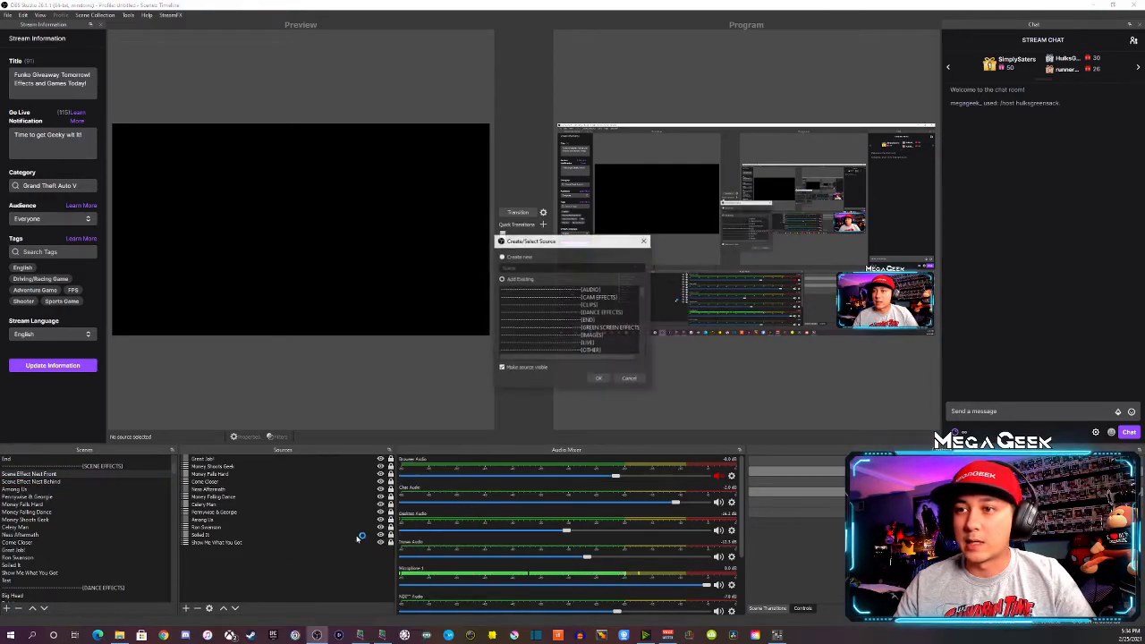
pyautogui.scroll(-3, 559, 320)
pyautogui.click(547, 345)
pyautogui.click(598, 379)
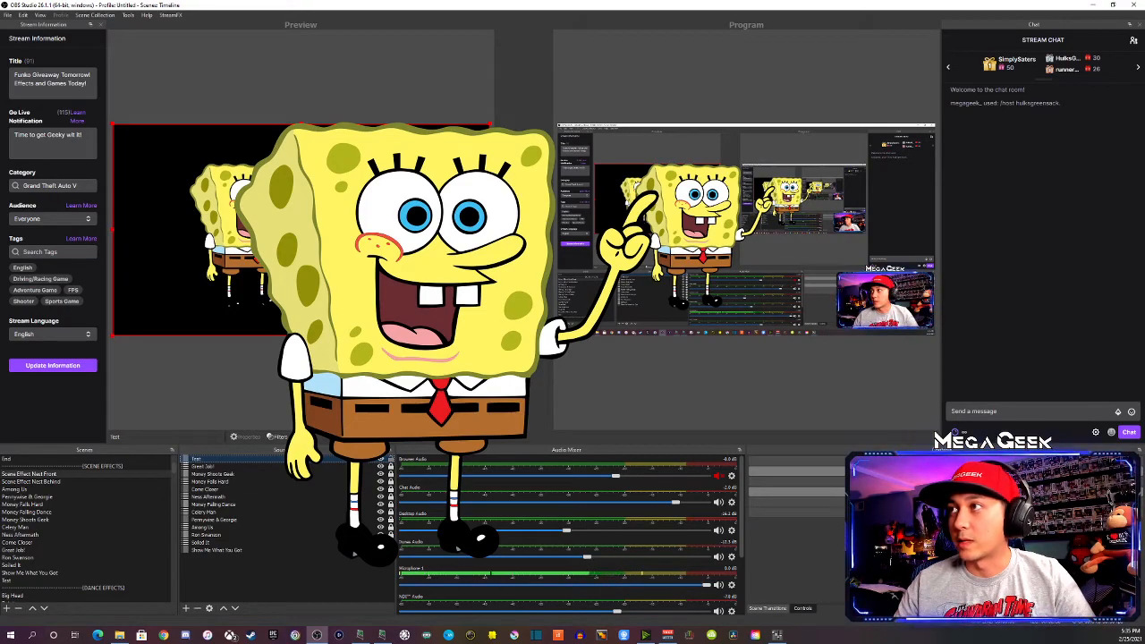
# Hide and lock the Test Image source in the Test scene.
pyautogui.click(25, 581)
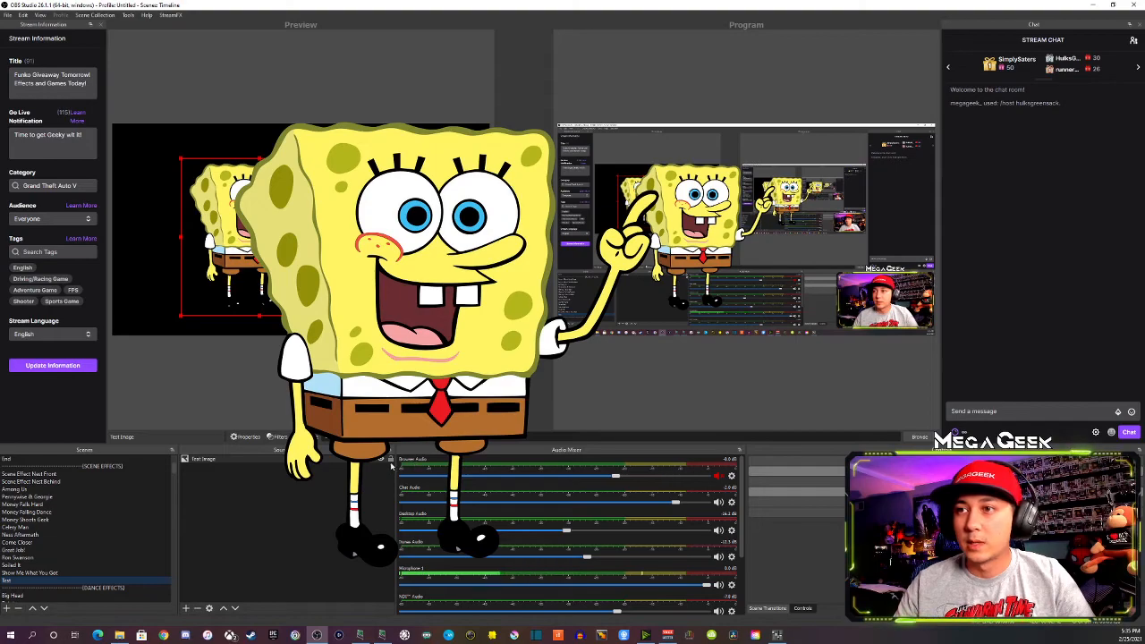
pyautogui.click(379, 460)
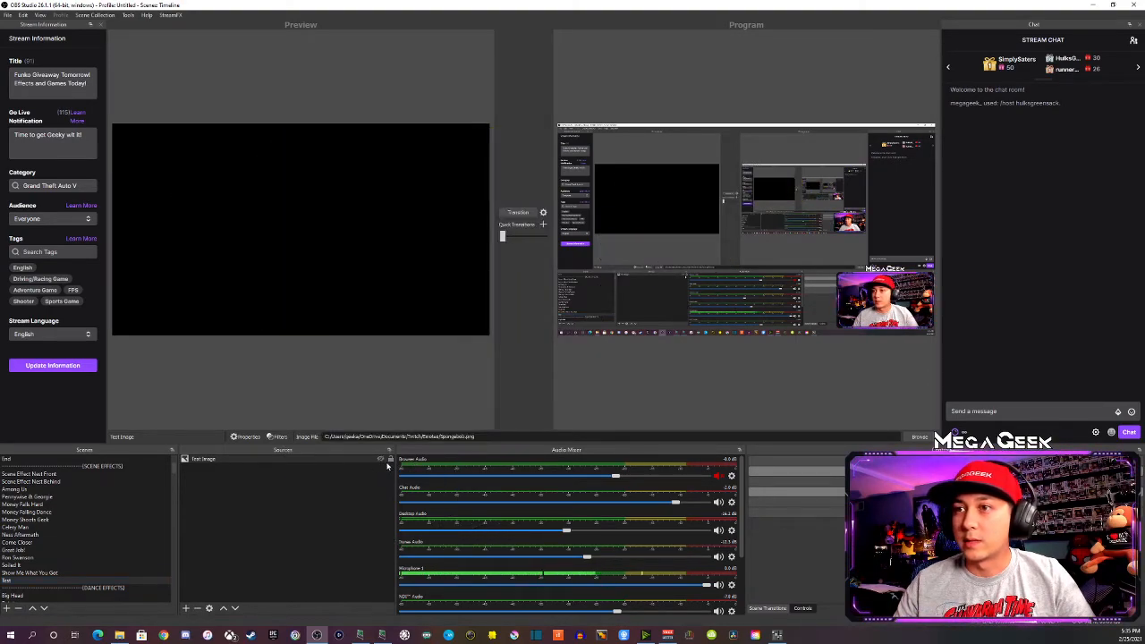
# Add a new media source named "Test Sound" to the Test scene.
pyautogui.rightClick(204, 491)
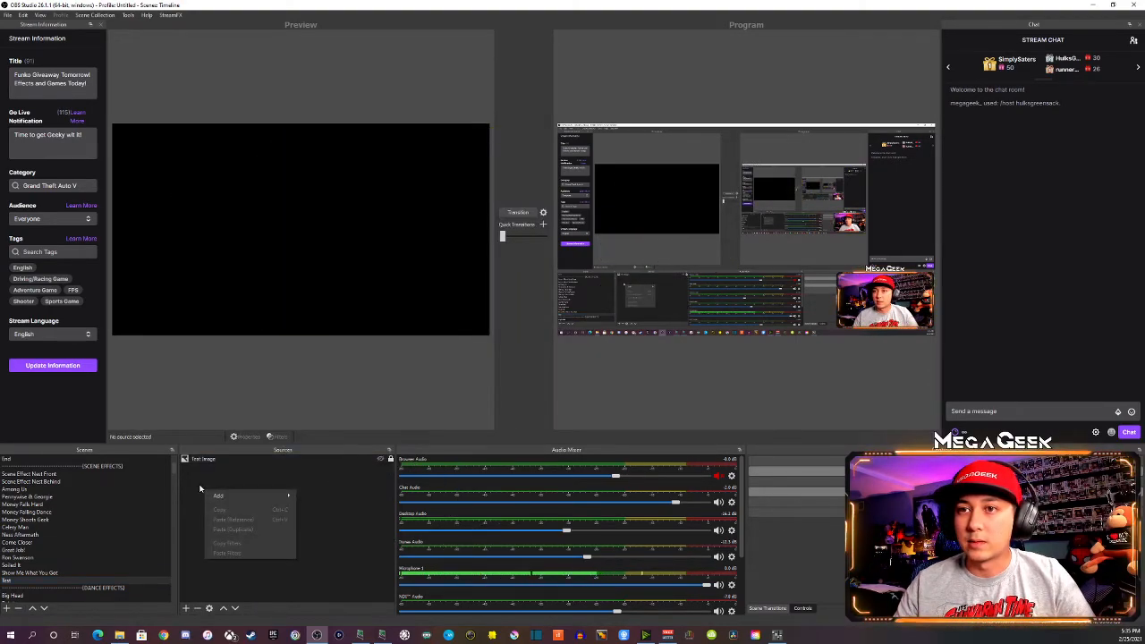
pyautogui.moveTo(212, 497)
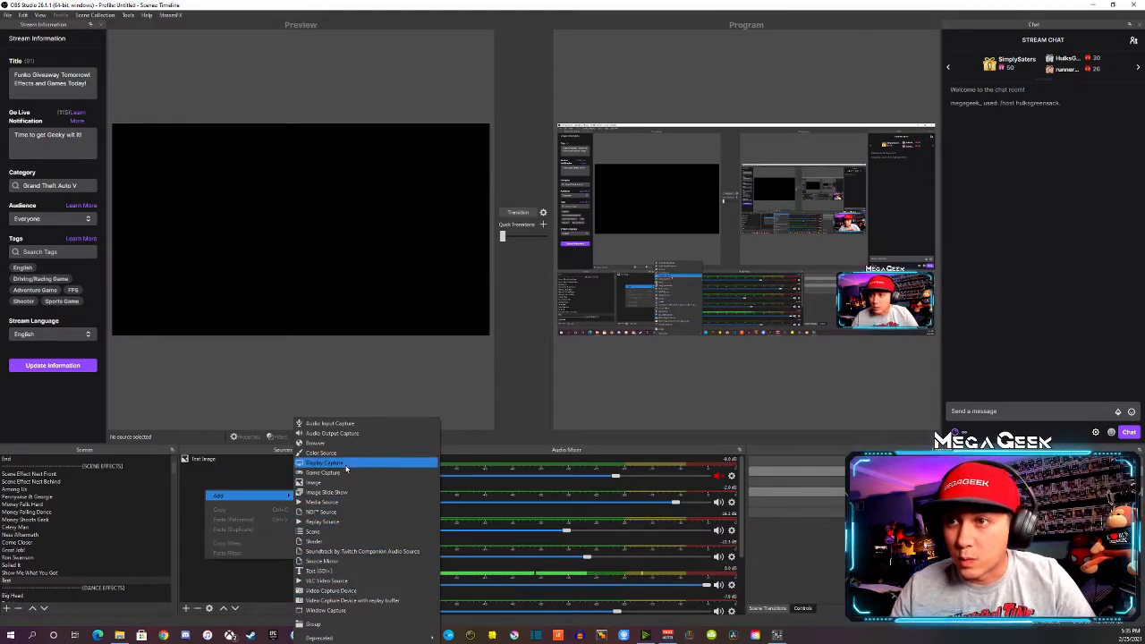
pyautogui.click(338, 502)
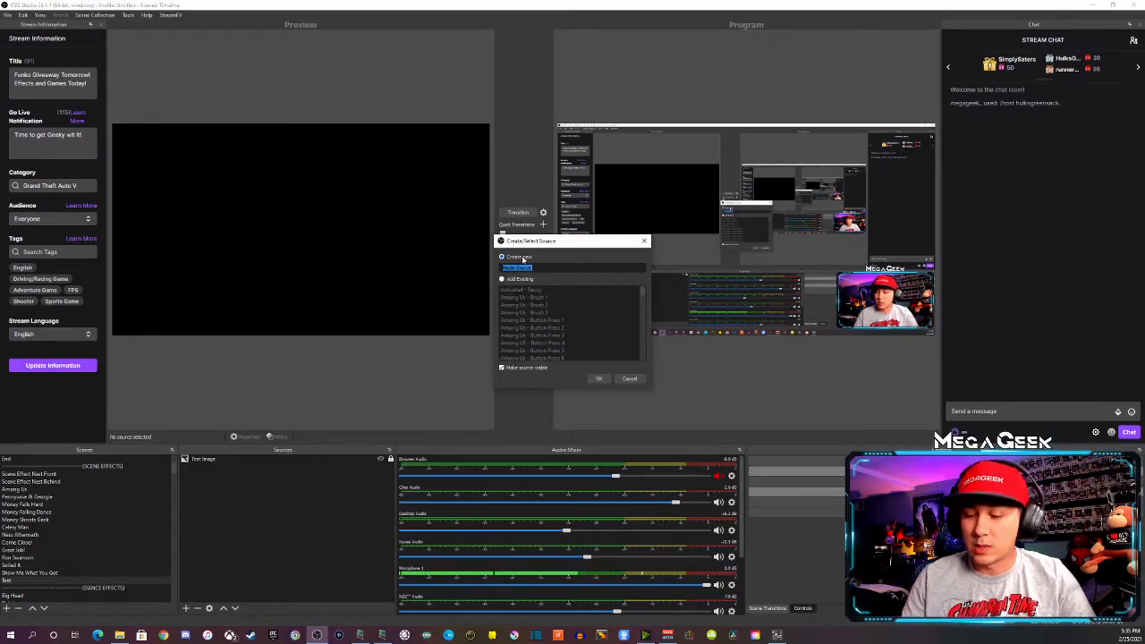
pyautogui.write('Test Sound')
pyautogui.press('Return')
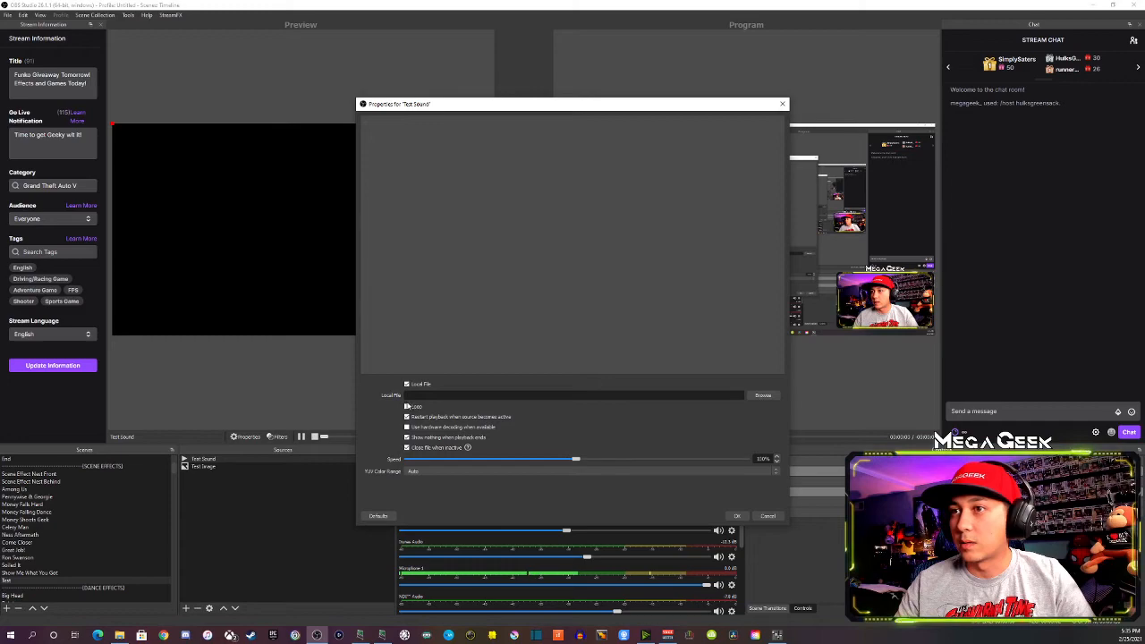
# Load Spongebob Laugh.mp3 from the Twitch Sounds folder as the local file of Test Sound.
pyautogui.click(762, 394)
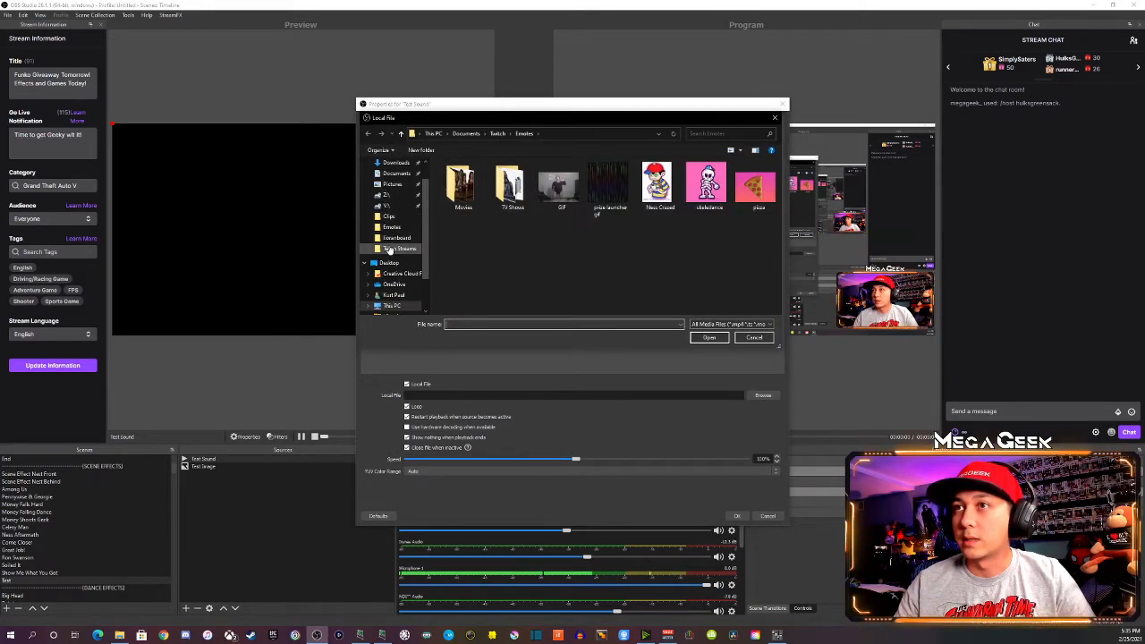
pyautogui.scroll(1, 388, 243)
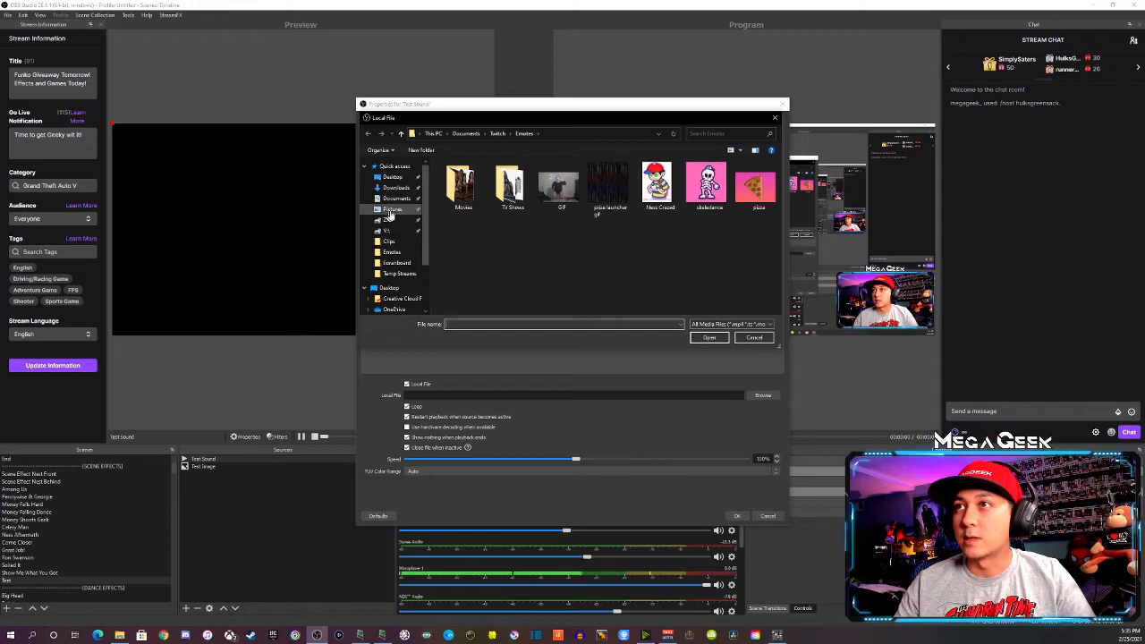
pyautogui.click(498, 134)
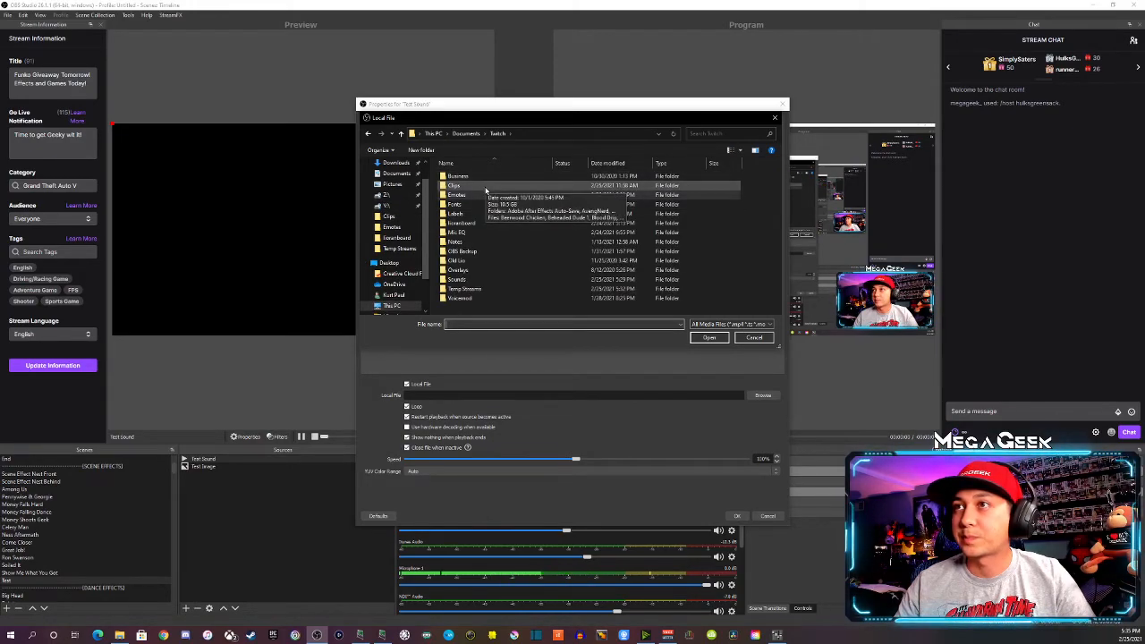
pyautogui.doubleClick(458, 279)
pyautogui.click(469, 177)
pyautogui.doubleClick(511, 178)
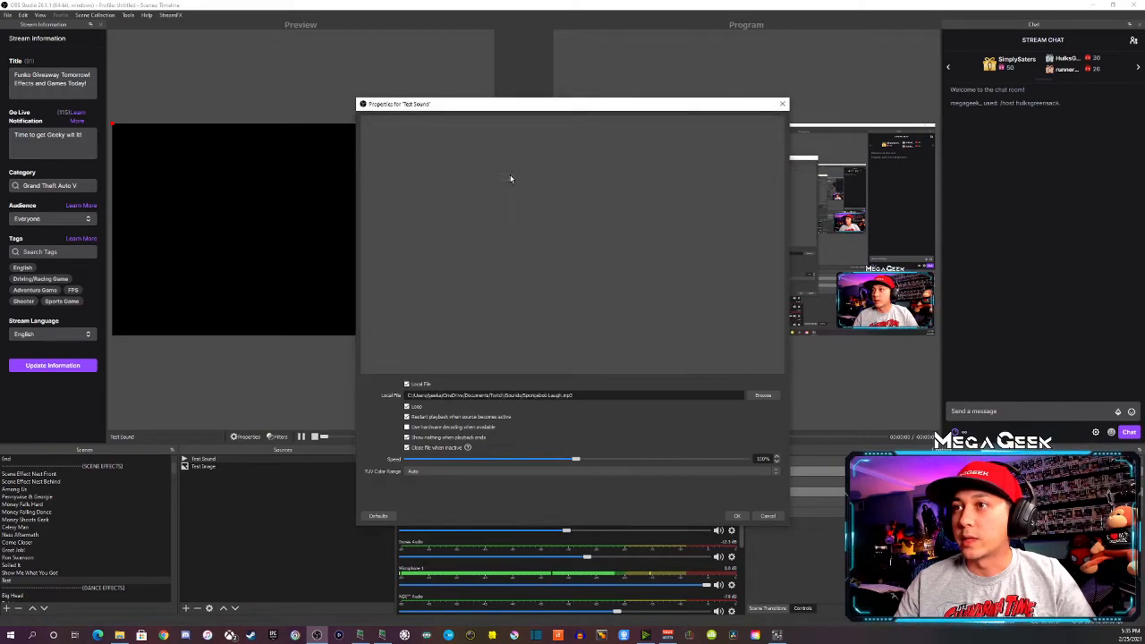
pyautogui.click(737, 516)
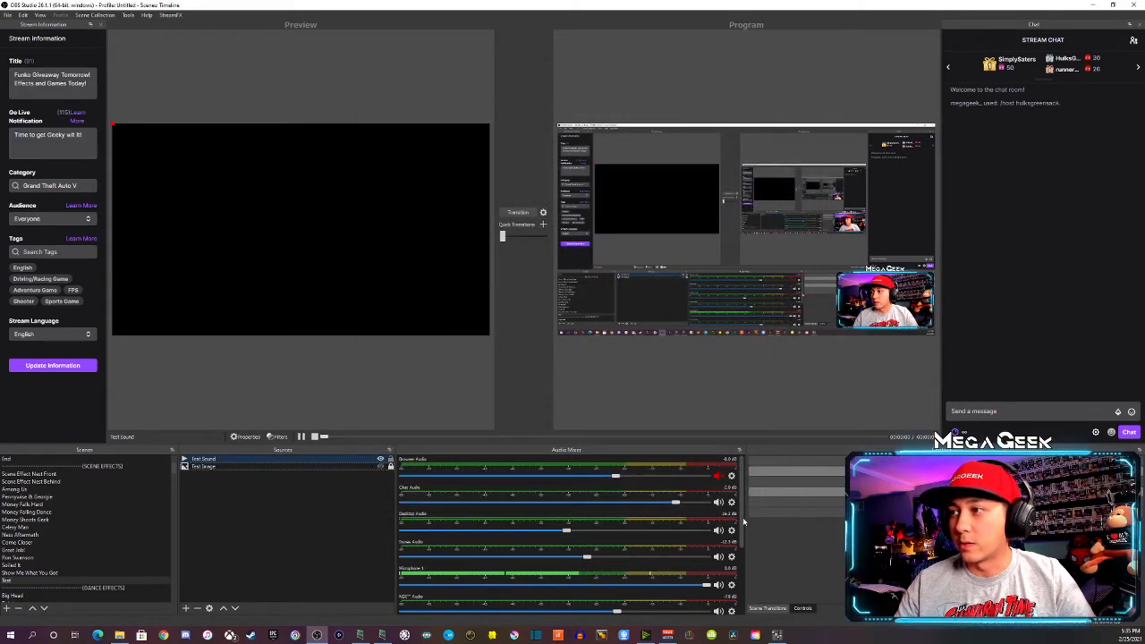
# Lower the Test Sound volume in the audio mixer to about -17 dB.
pyautogui.scroll(-5, 734, 537)
pyautogui.moveTo(707, 579); pyautogui.dragTo(562, 582)
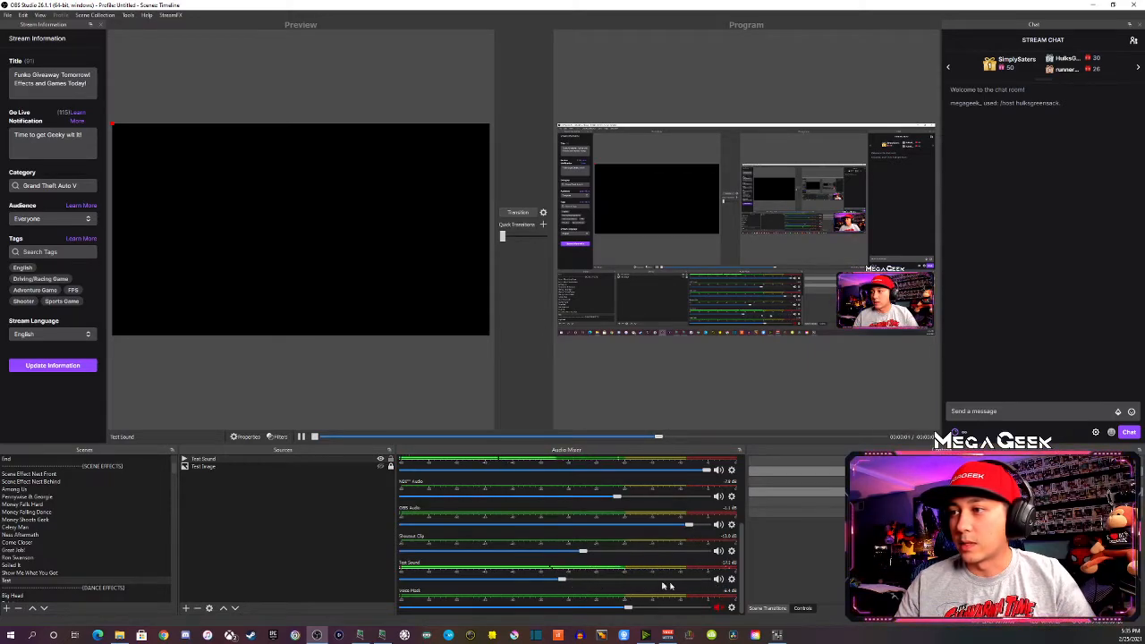
# Set the audio monitoring of Test Sound to Monitor Only (mute output) in the advanced audio properties.
pyautogui.click(732, 579)
pyautogui.click(771, 572)
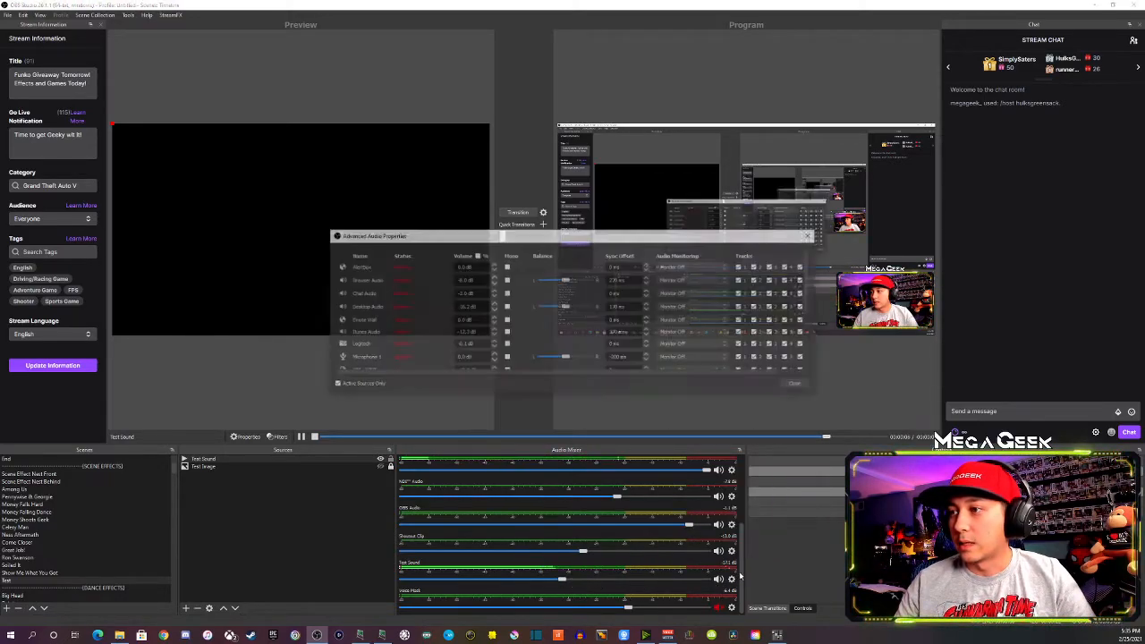
pyautogui.scroll(-1, 423, 307)
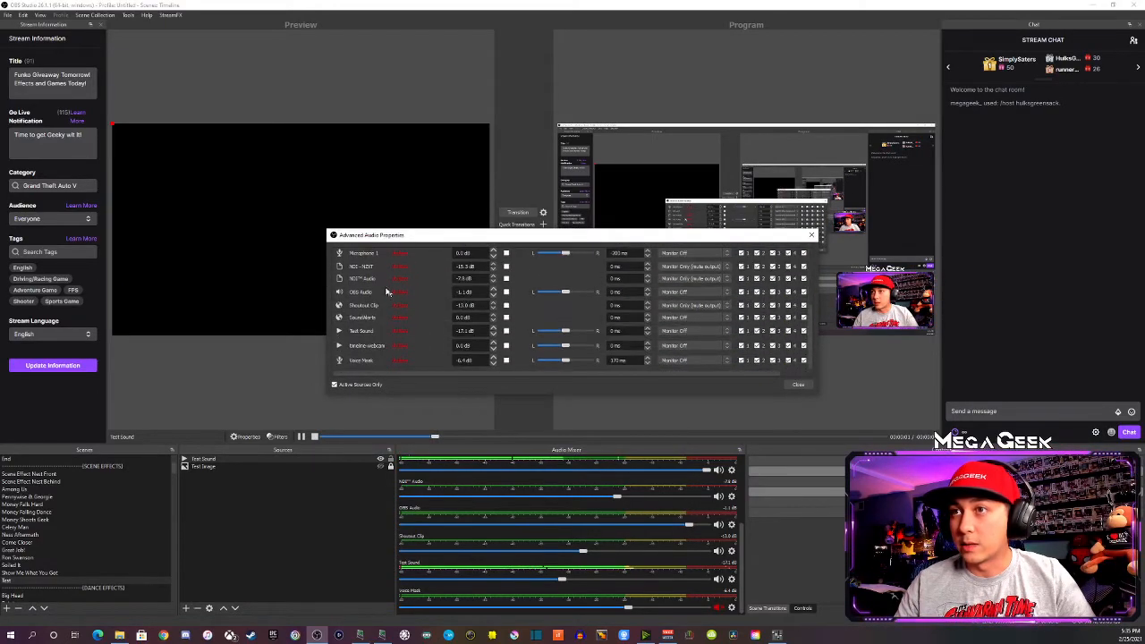
pyautogui.scroll(3, 407, 325)
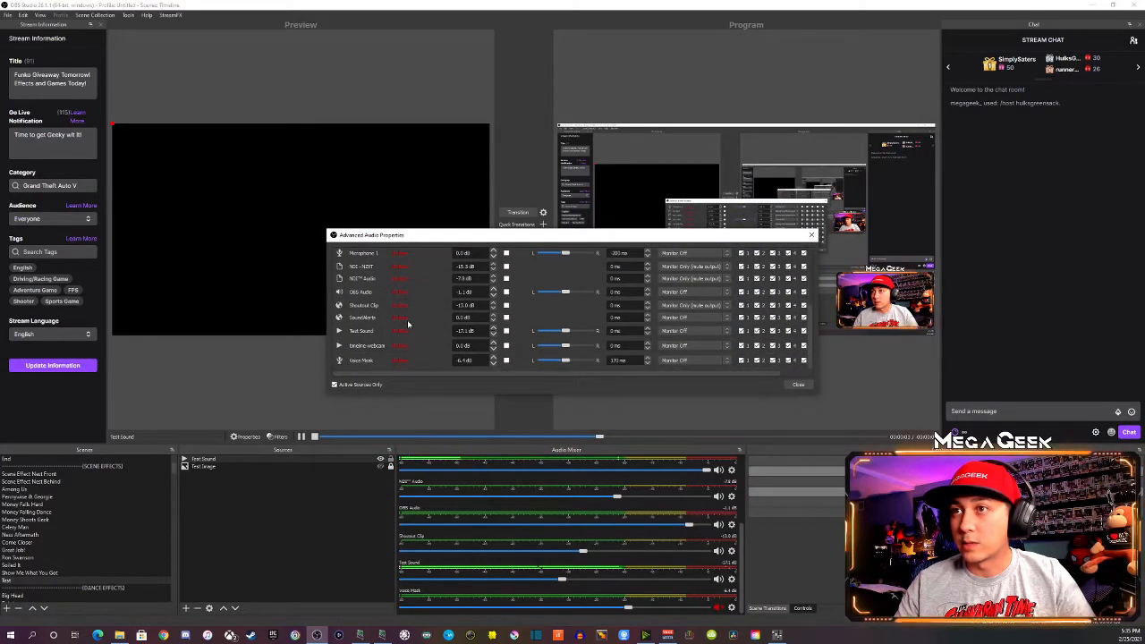
pyautogui.scroll(-3, 407, 324)
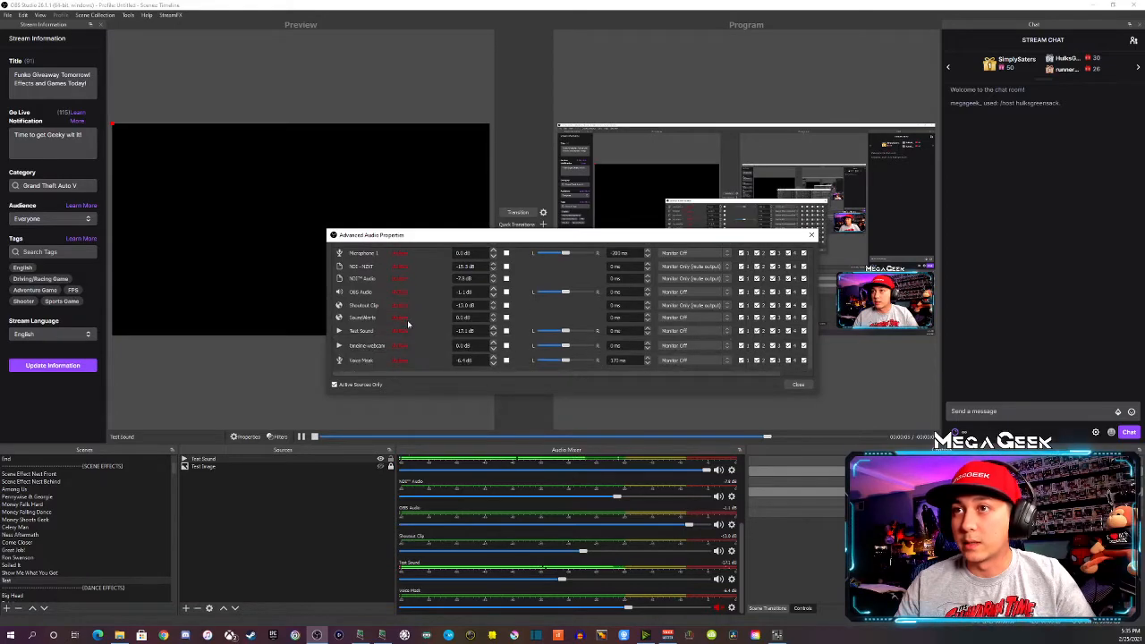
pyautogui.scroll(1, 407, 325)
pyautogui.scroll(-3, 407, 326)
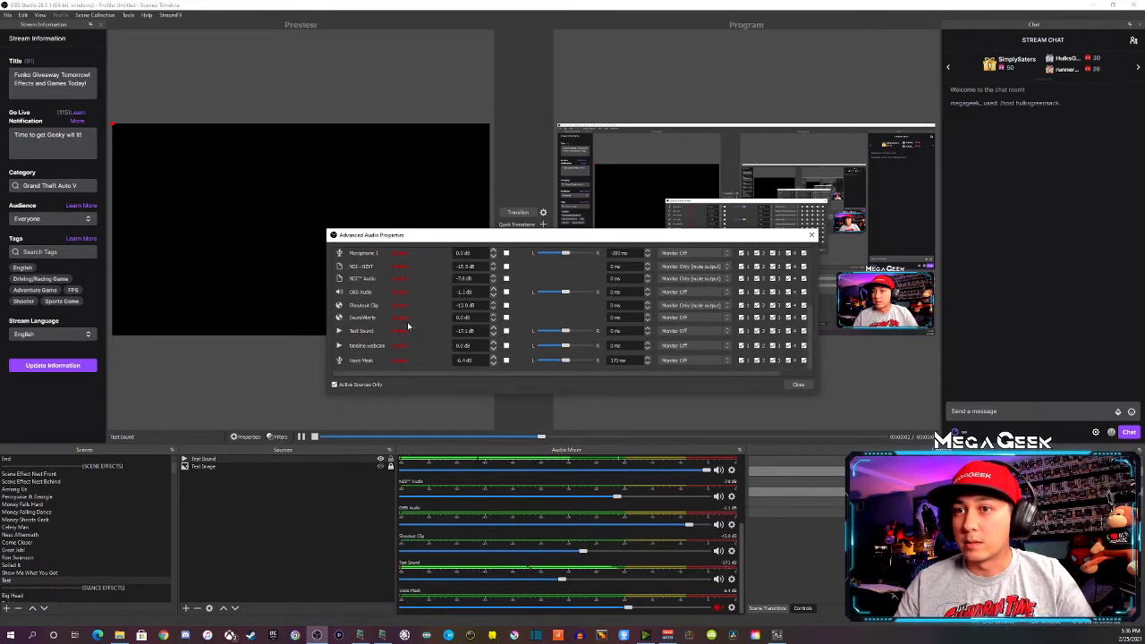
pyautogui.click(688, 346)
pyautogui.click(688, 349)
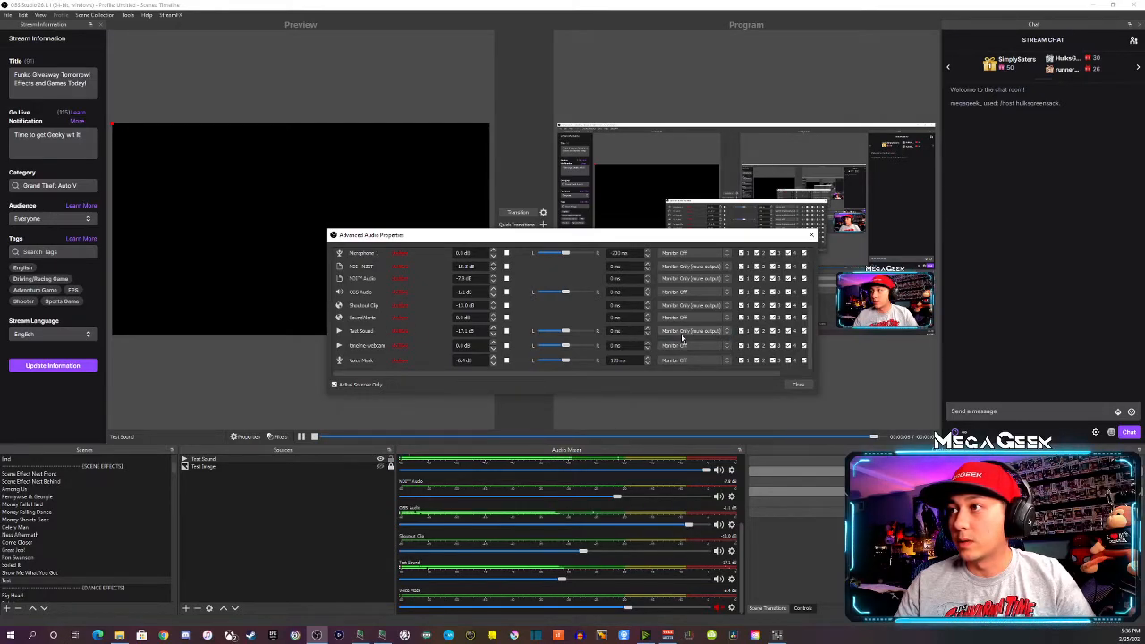
pyautogui.click(798, 385)
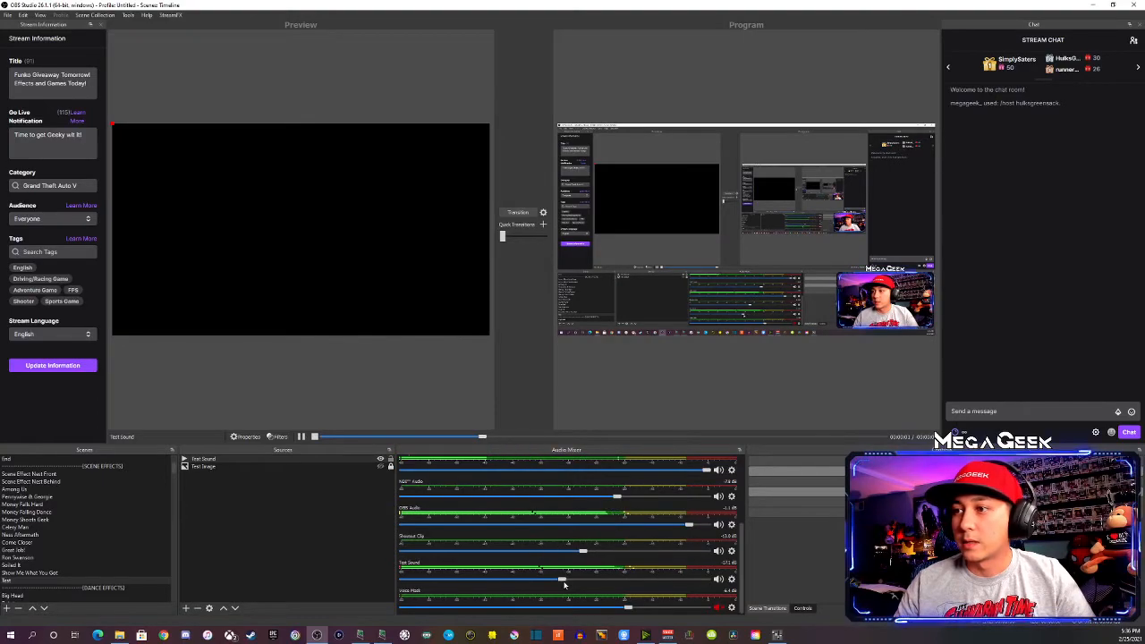
# Lower the Test Sound volume further in the audio mixer and turn off looping in its source properties.
pyautogui.moveTo(560, 580); pyautogui.dragTo(516, 581)
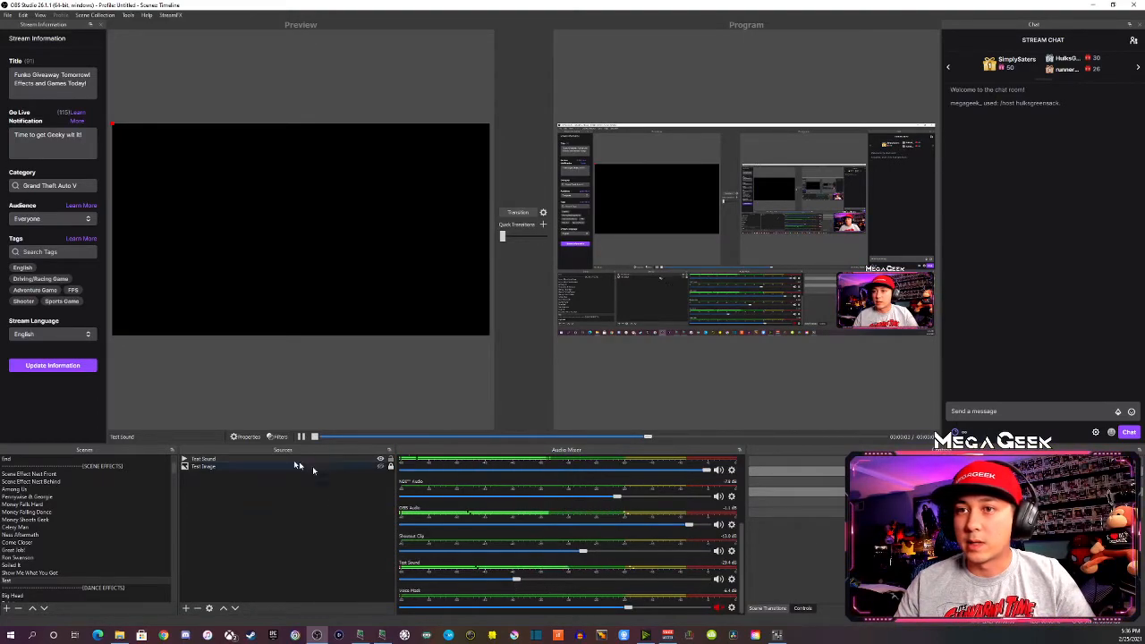
pyautogui.rightClick(235, 458)
pyautogui.click(236, 454)
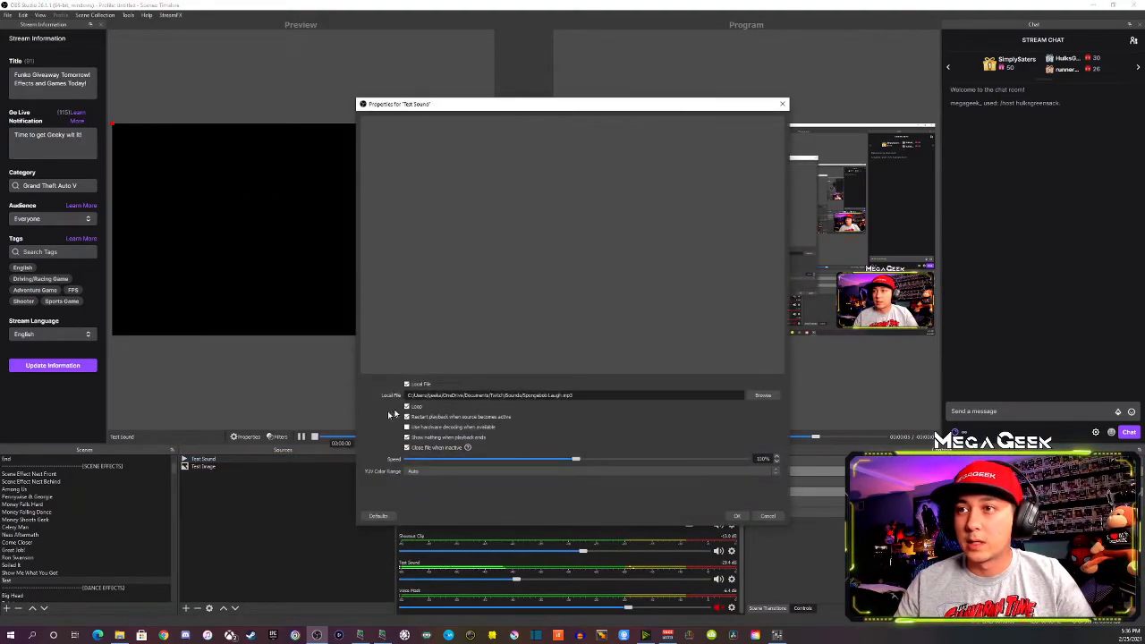
pyautogui.click(731, 518)
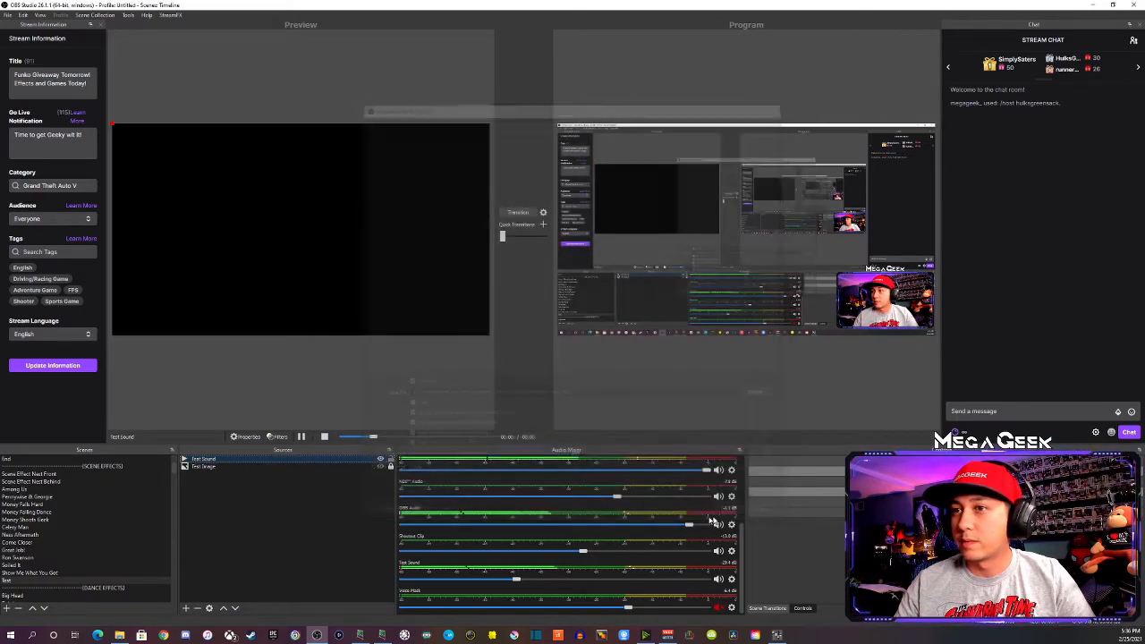
# Hide and lock the Test Sound source, and show and unlock Test Image.
pyautogui.click(364, 467)
pyautogui.click(380, 466)
pyautogui.click(313, 269)
pyautogui.click(390, 466)
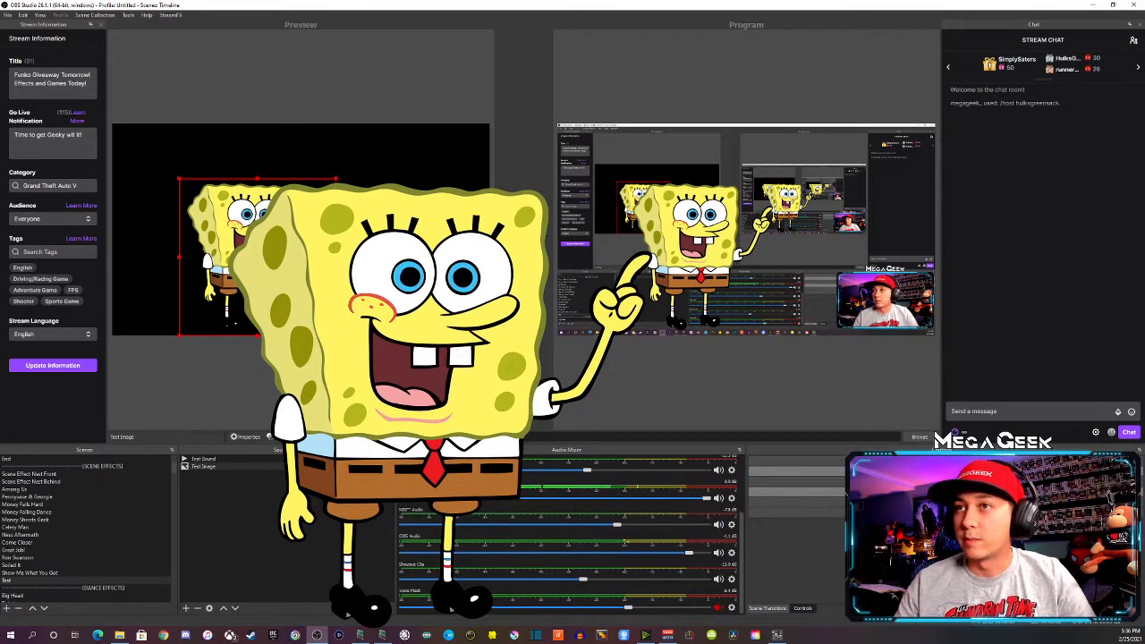
# Add a Move Source filter named "Test Start" to the Test scene.
pyautogui.rightClick(29, 583)
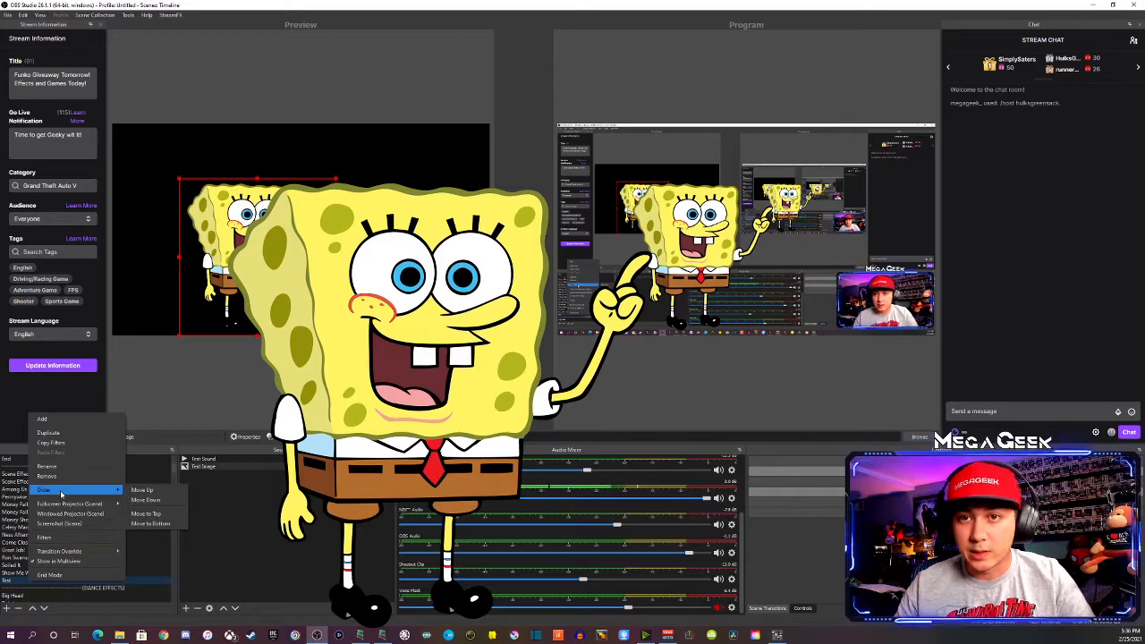
pyautogui.click(199, 559)
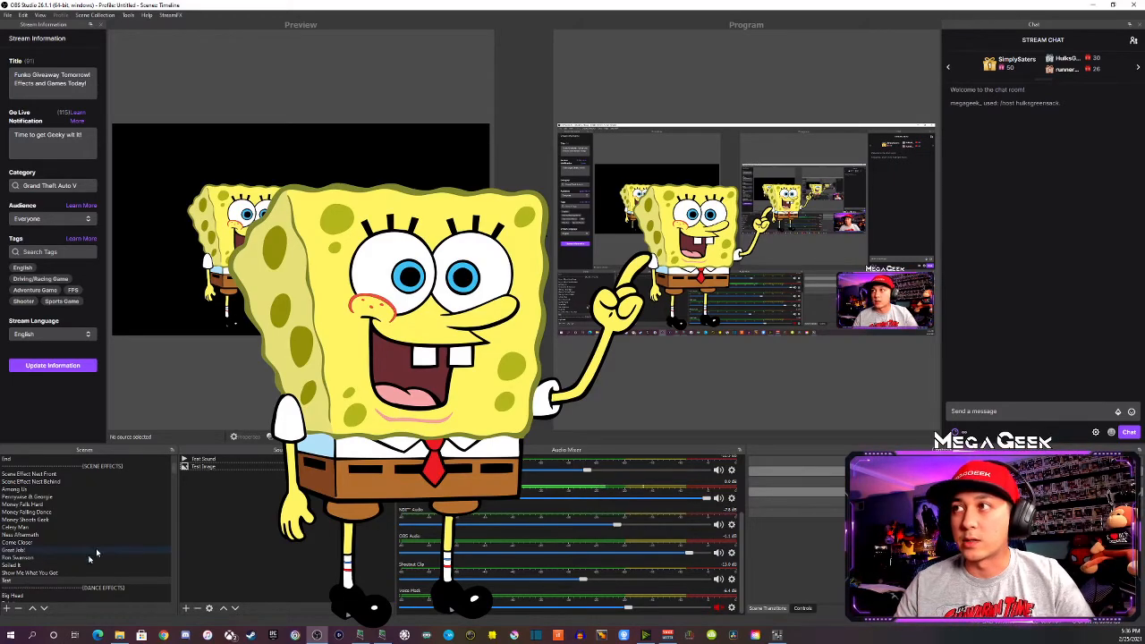
pyautogui.rightClick(24, 580)
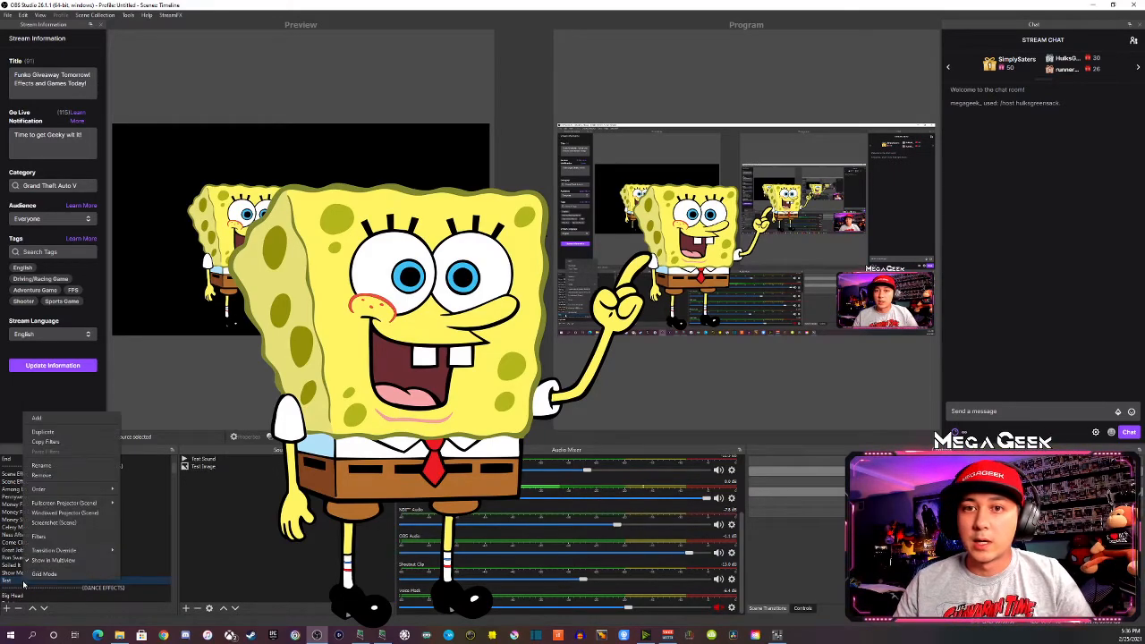
pyautogui.click(46, 540)
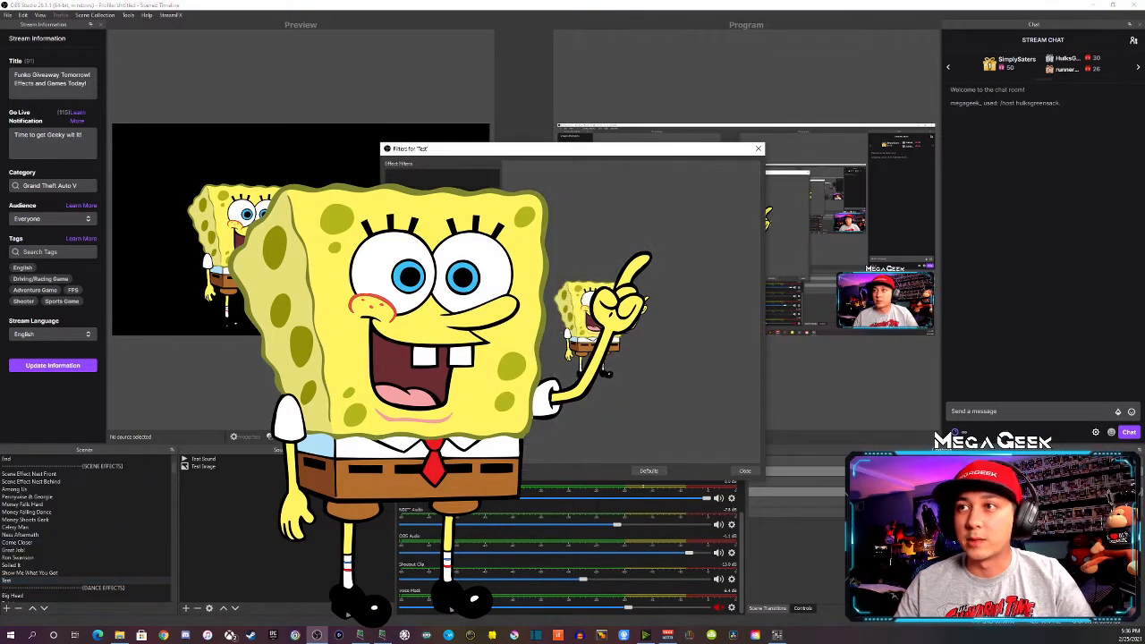
pyautogui.click(390, 471)
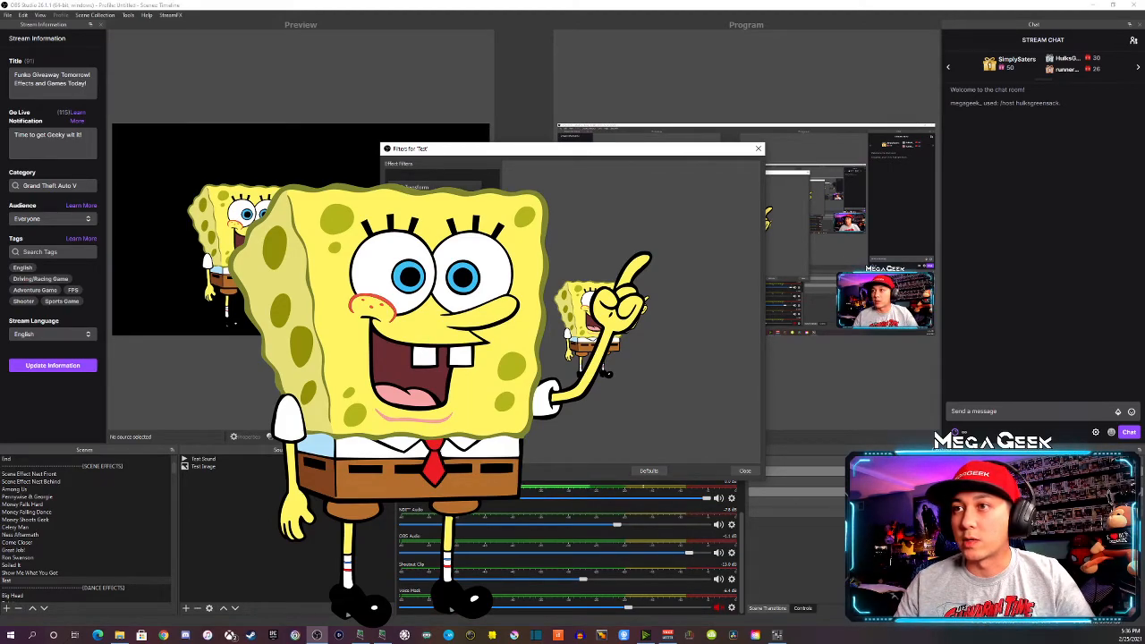
pyautogui.click(429, 333)
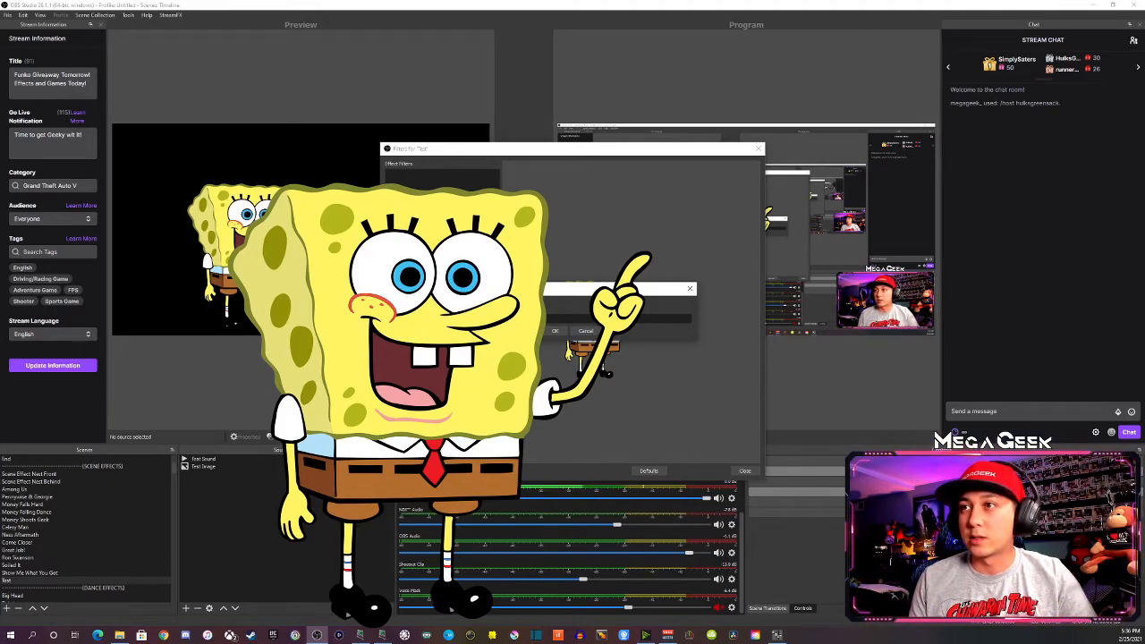
pyautogui.click(555, 331)
# Add a second Move Source filter named "Test End" to the Test scene.
pyautogui.click(391, 471)
pyautogui.click(430, 333)
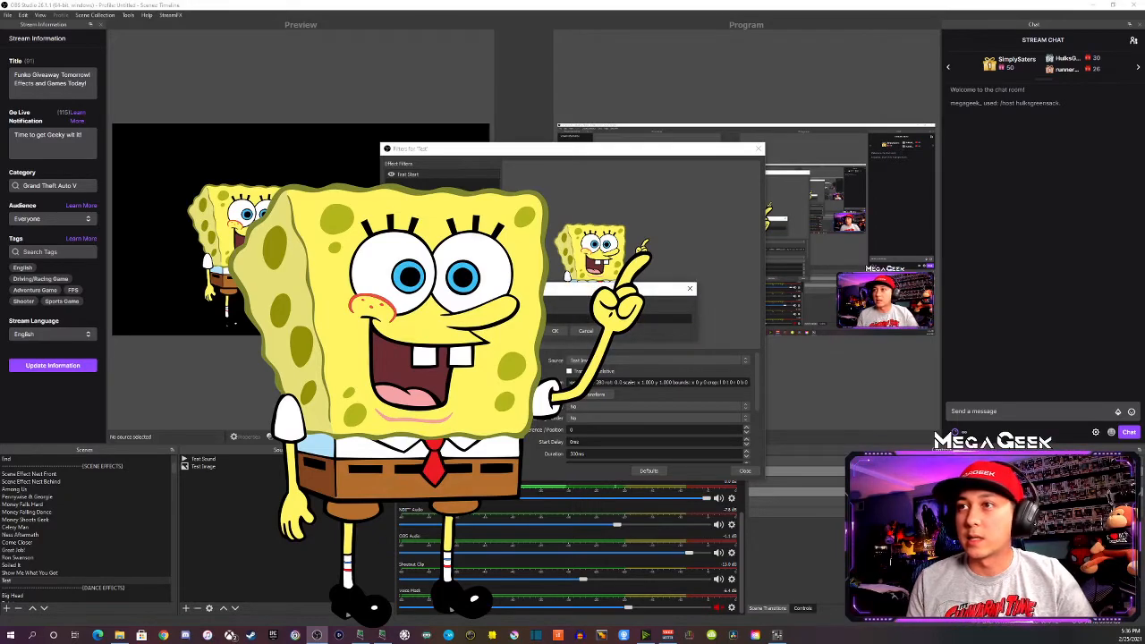
pyautogui.press('Return')
# Capture the current on-canvas transform of Test Image in the Test End filter.
pyautogui.click(410, 183)
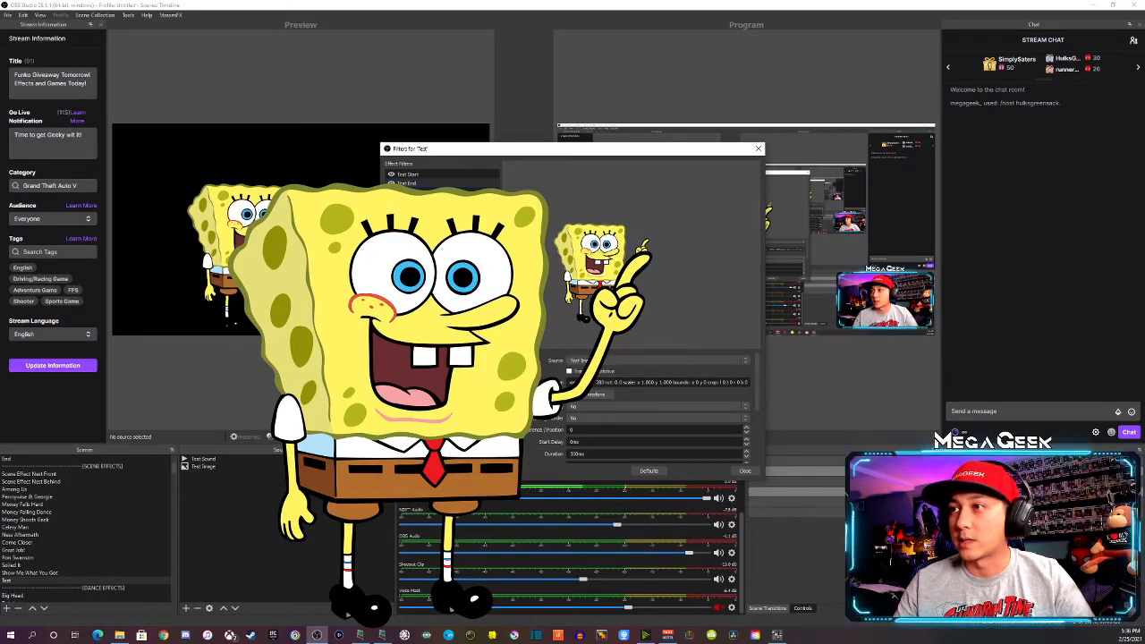
pyautogui.click(597, 395)
pyautogui.moveTo(574, 382); pyautogui.dragTo(715, 395)
pyautogui.click(615, 383)
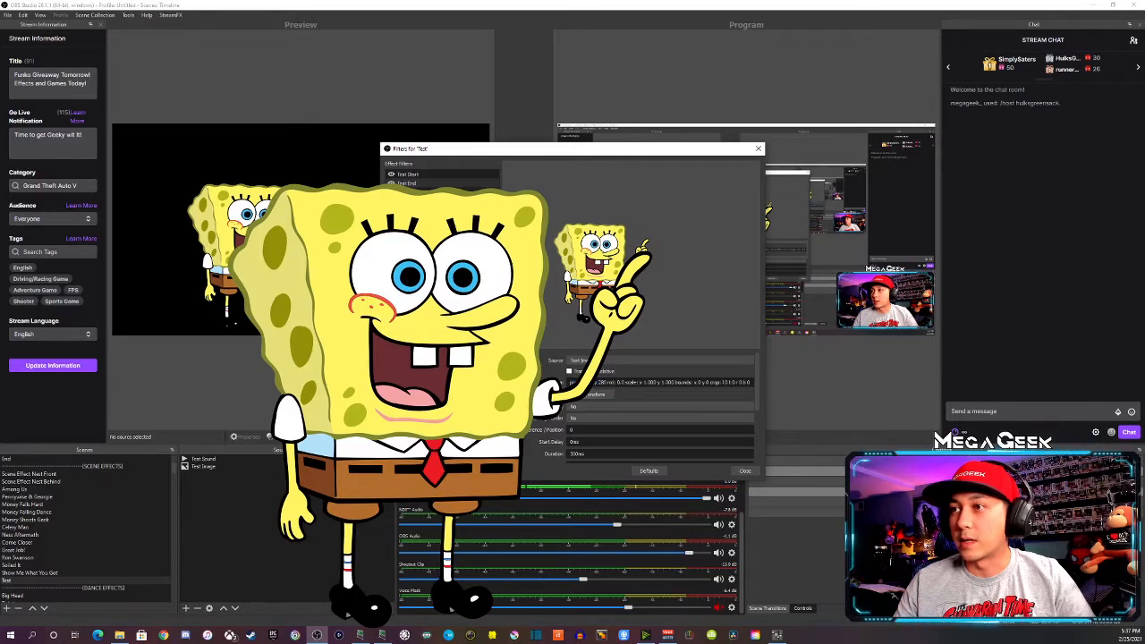
# Set the Test End filter's duration to 750 ms and its start trigger to Enable & Disable.
pyautogui.scroll(-2, 572, 411)
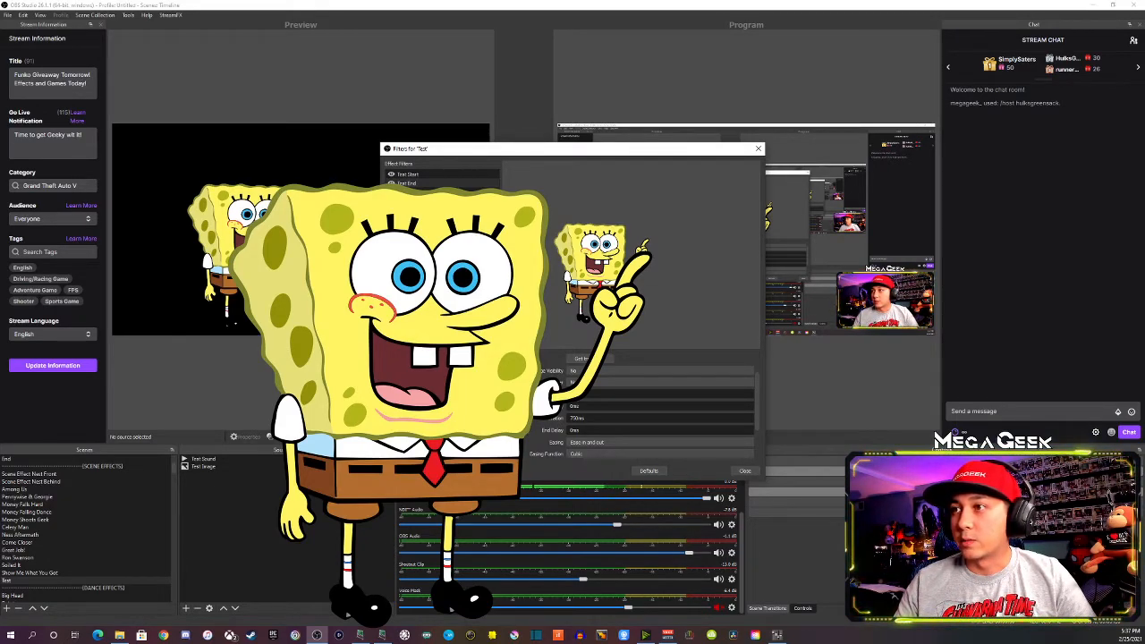
pyautogui.scroll(-2, 644, 412)
pyautogui.scroll(-1, 573, 429)
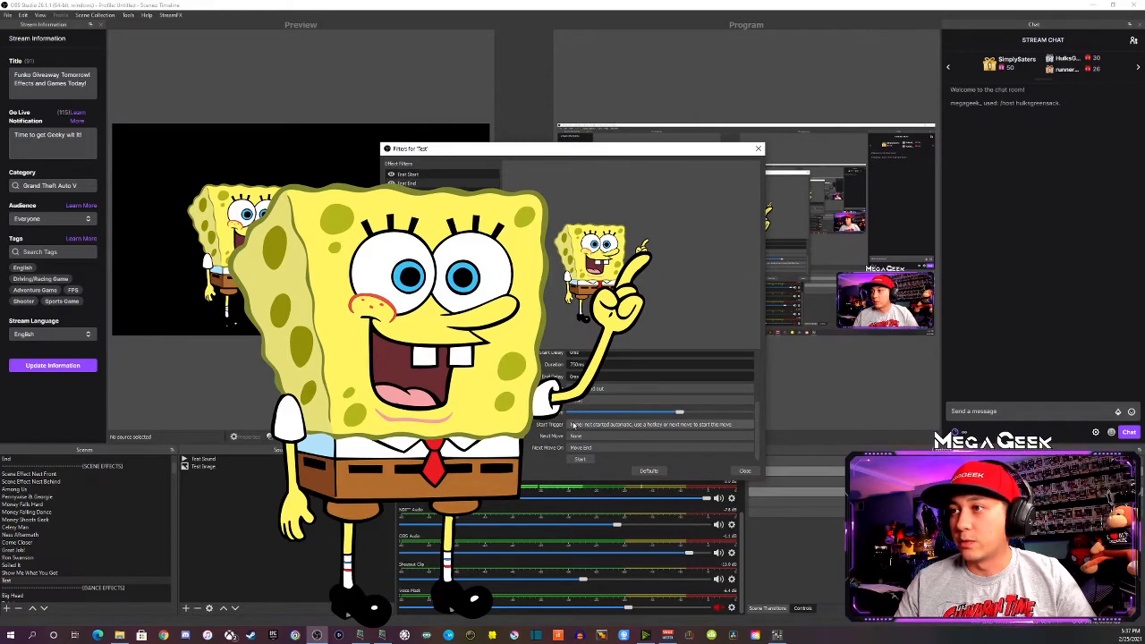
pyautogui.click(572, 426)
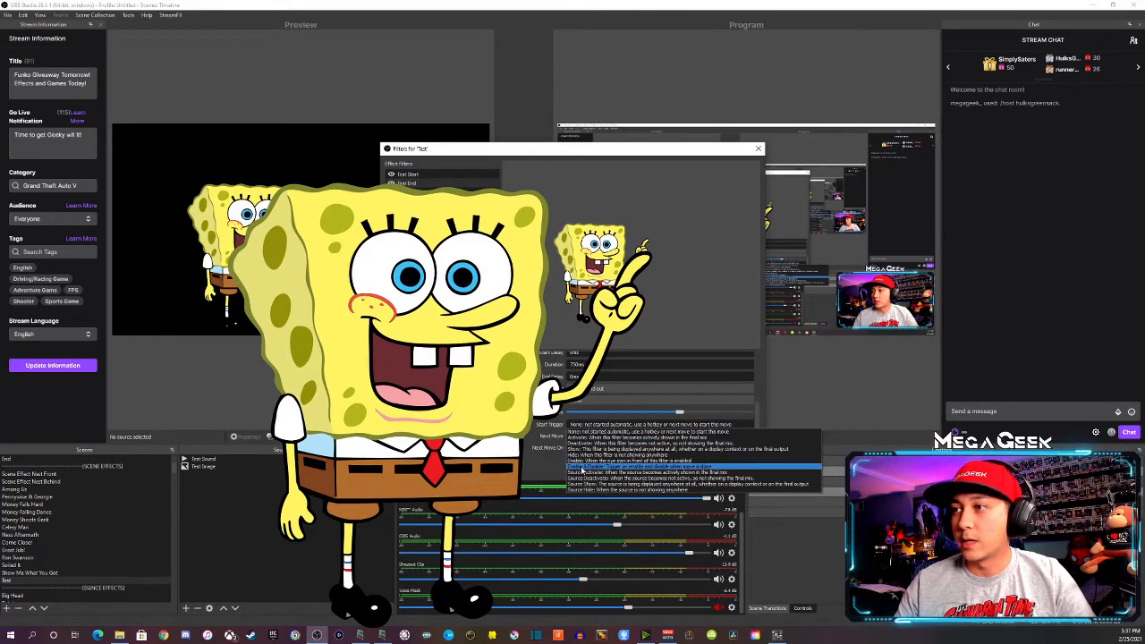
pyautogui.click(580, 467)
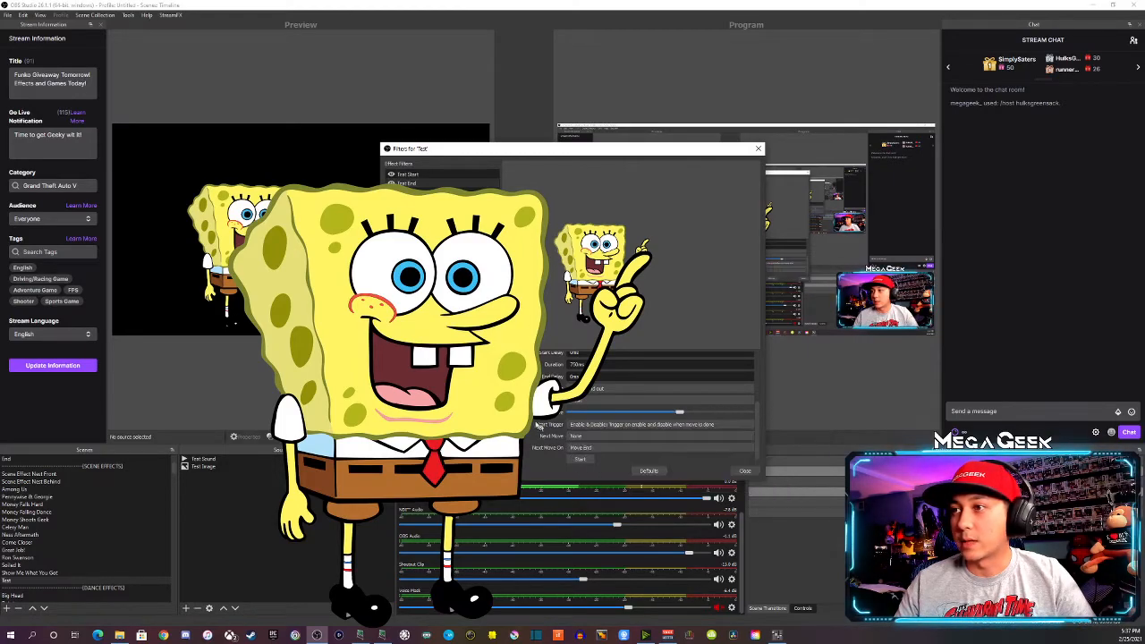
# Select the Test Start filter and move Test Image straight down to just below the canvas.
pyautogui.click(410, 184)
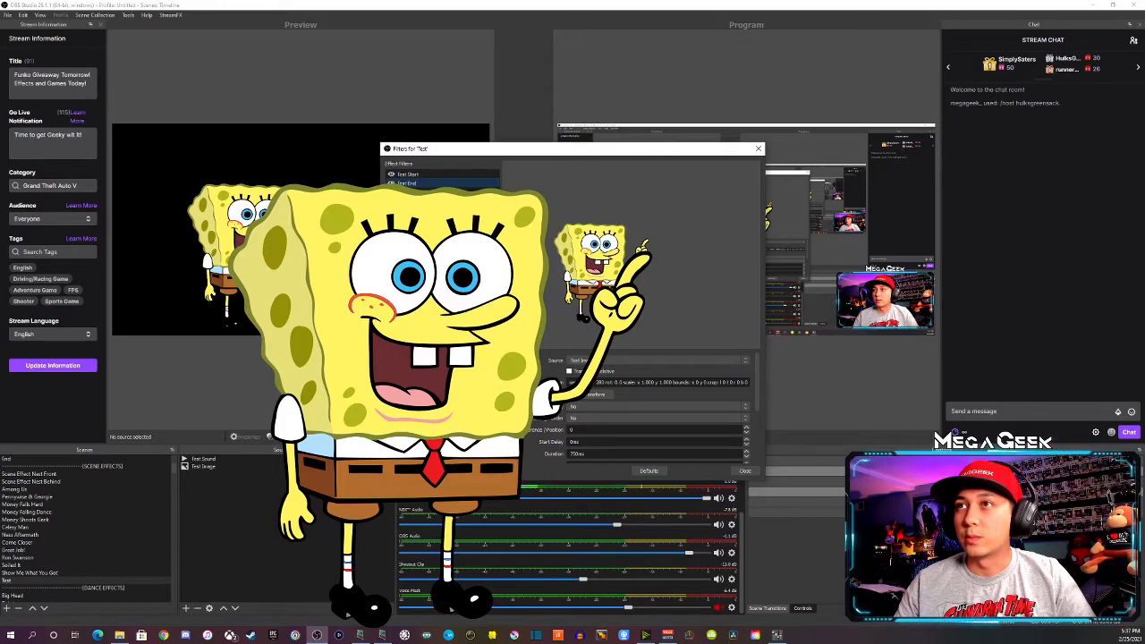
pyautogui.click(420, 175)
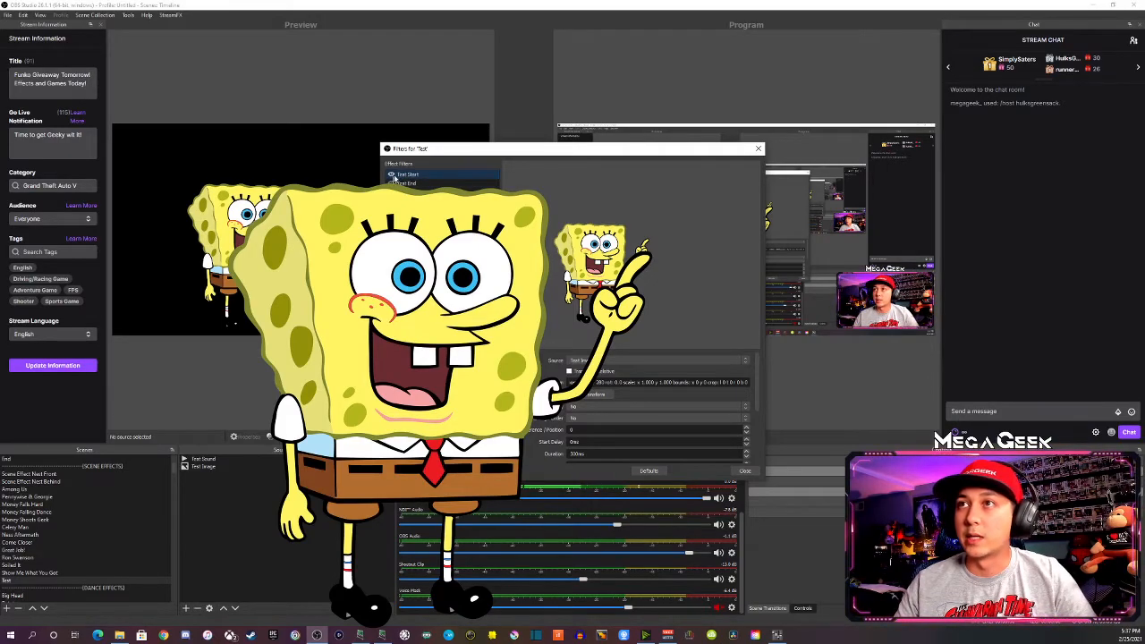
pyautogui.moveTo(258, 220); pyautogui.dragTo(260, 377)
pyautogui.moveTo(488, 152); pyautogui.dragTo(466, 104)
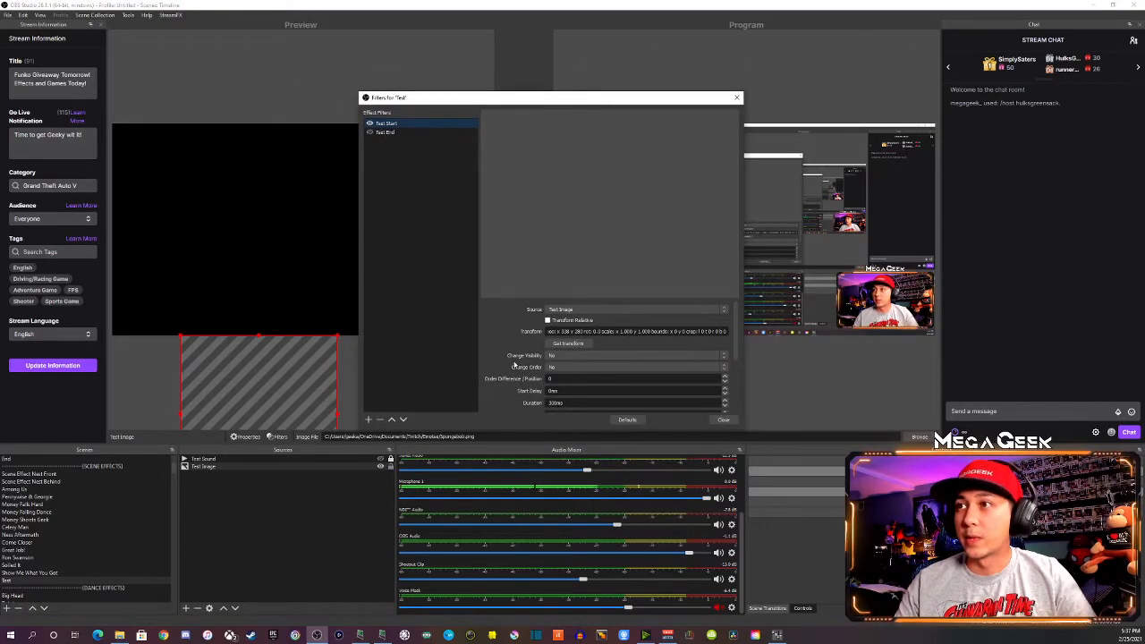
# Capture the off-canvas transform of Test Image in the Test Start filter.
pyautogui.click(556, 311)
pyautogui.click(555, 315)
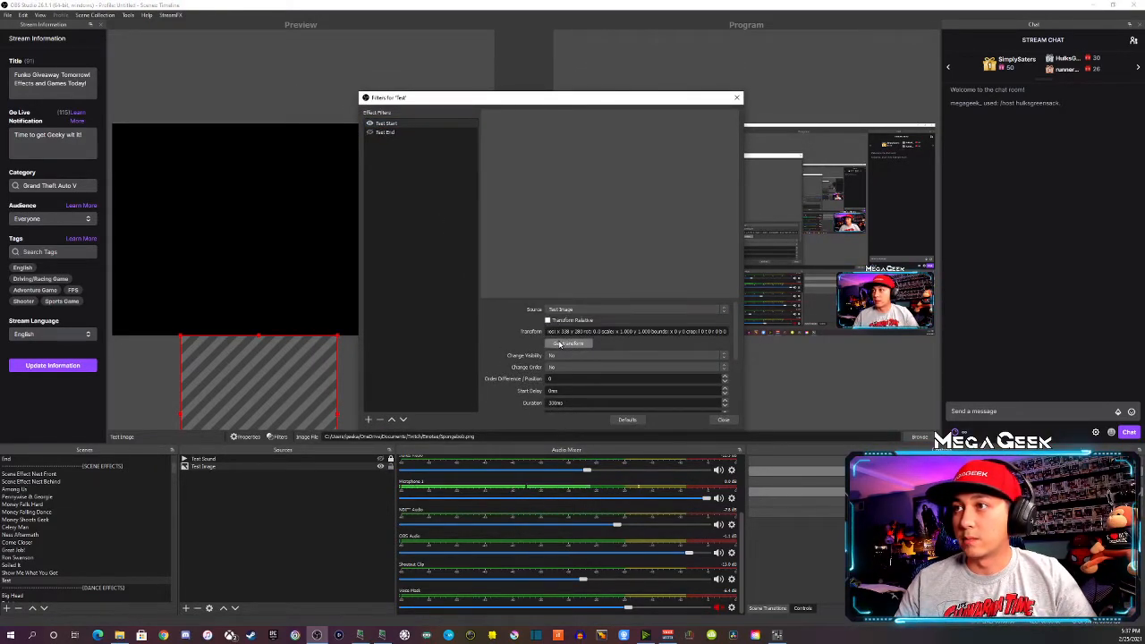
pyautogui.click(560, 345)
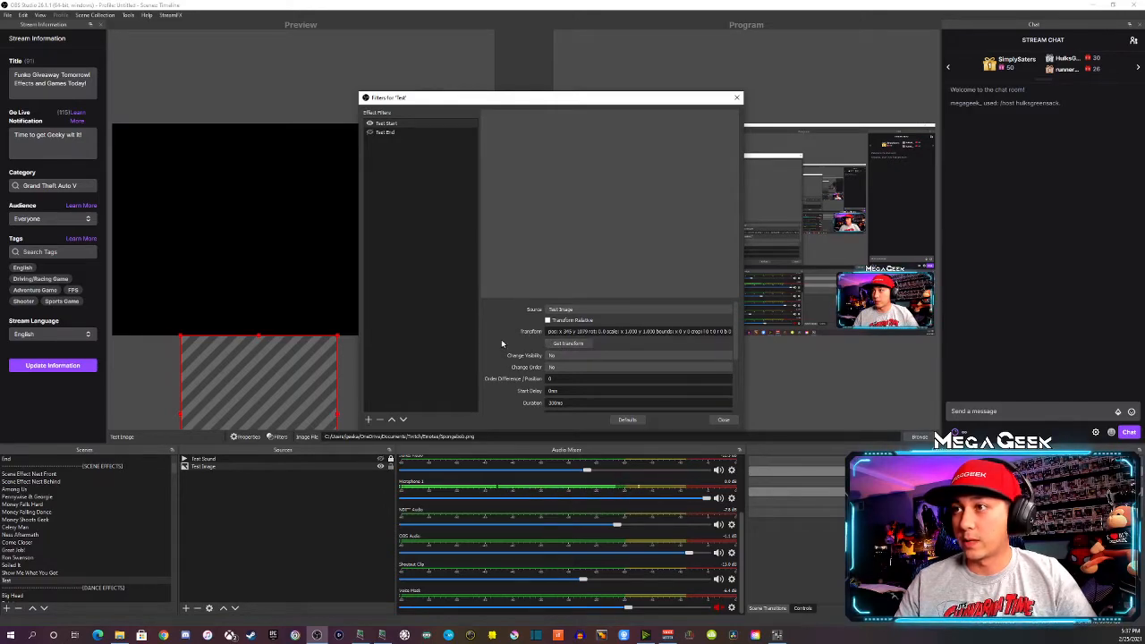
# Set the Test Start filter's duration to 750 ms and its start trigger to Enable & Disable.
pyautogui.doubleClick(553, 403)
pyautogui.write('750')
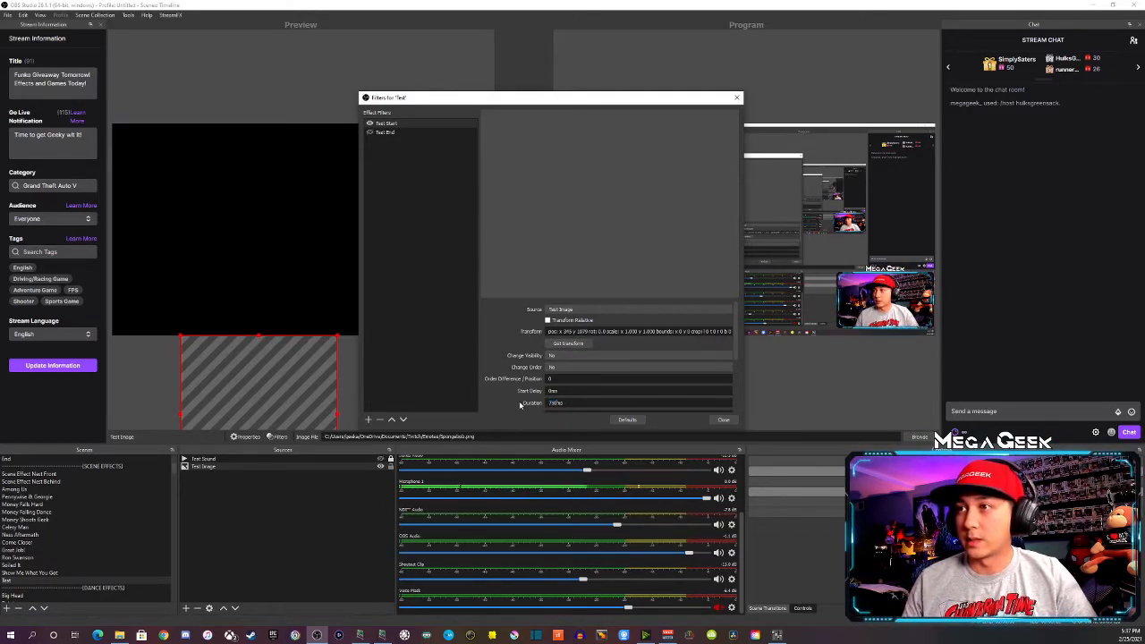
pyautogui.scroll(-2, 502, 343)
pyautogui.click(551, 374)
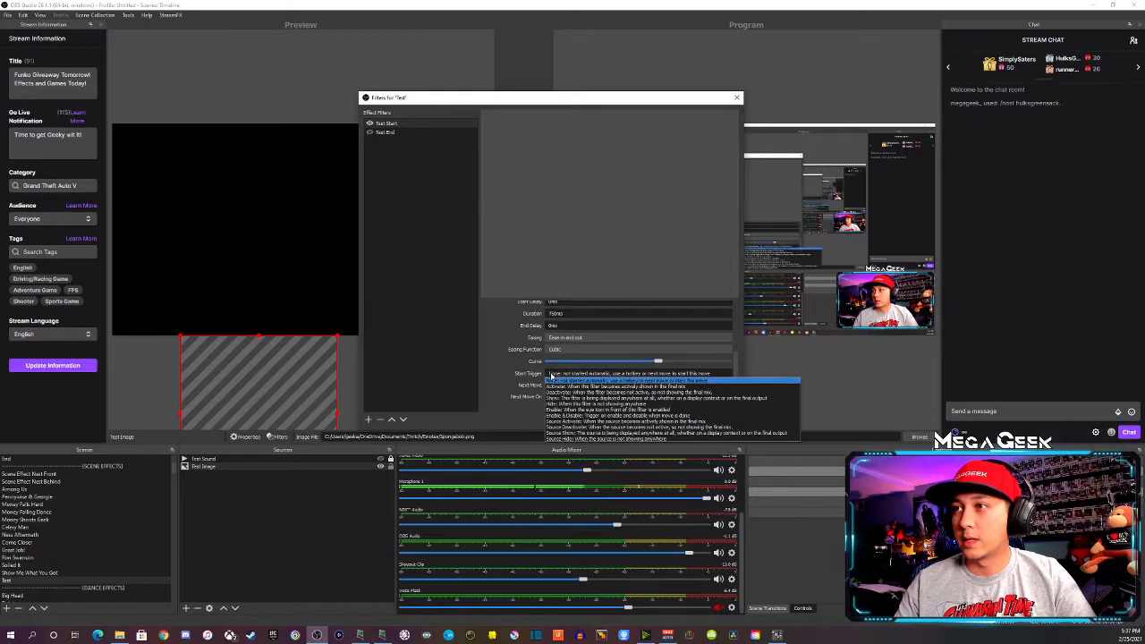
pyautogui.click(552, 415)
pyautogui.scroll(3, 492, 345)
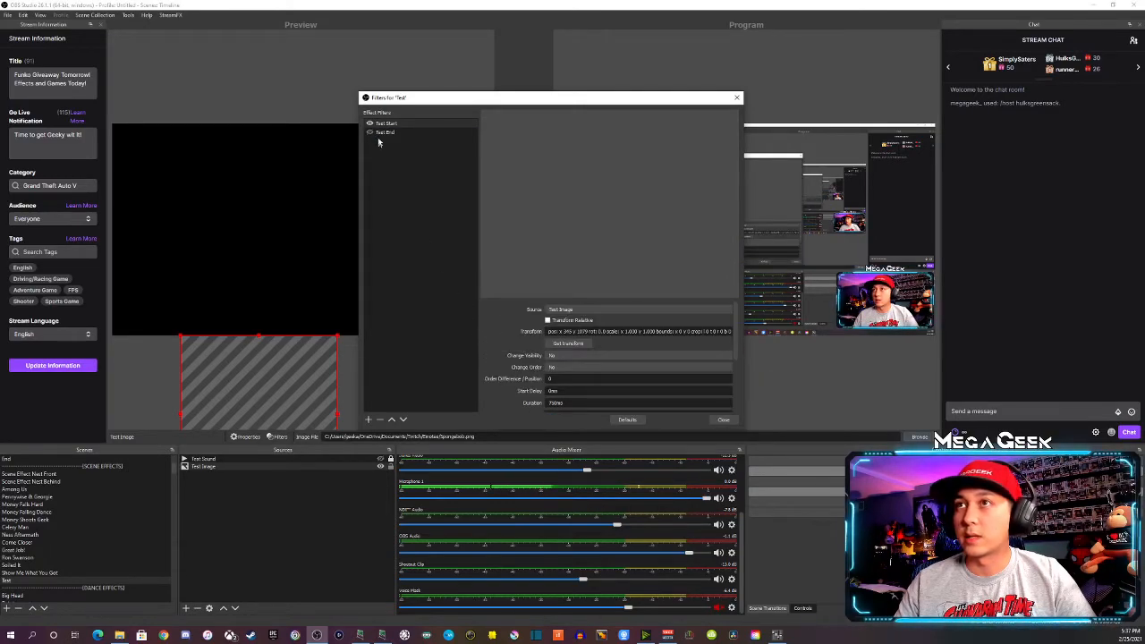
# Trigger the Test End and Test Start filters to preview Test Image sliding in and out of the canvas.
pyautogui.click(369, 132)
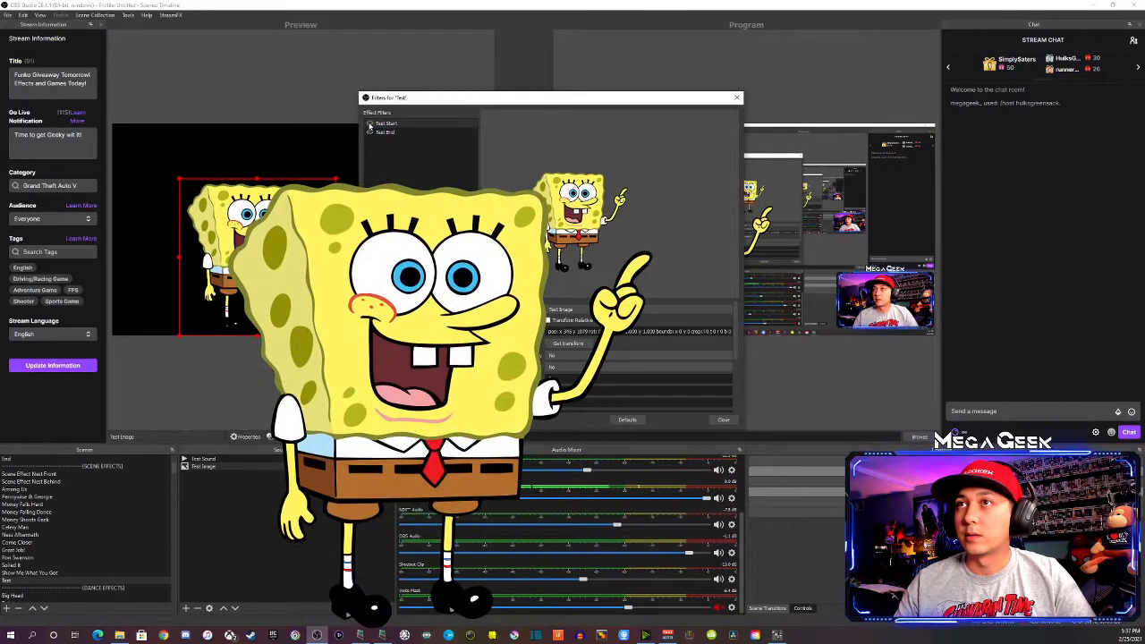
pyautogui.click(369, 133)
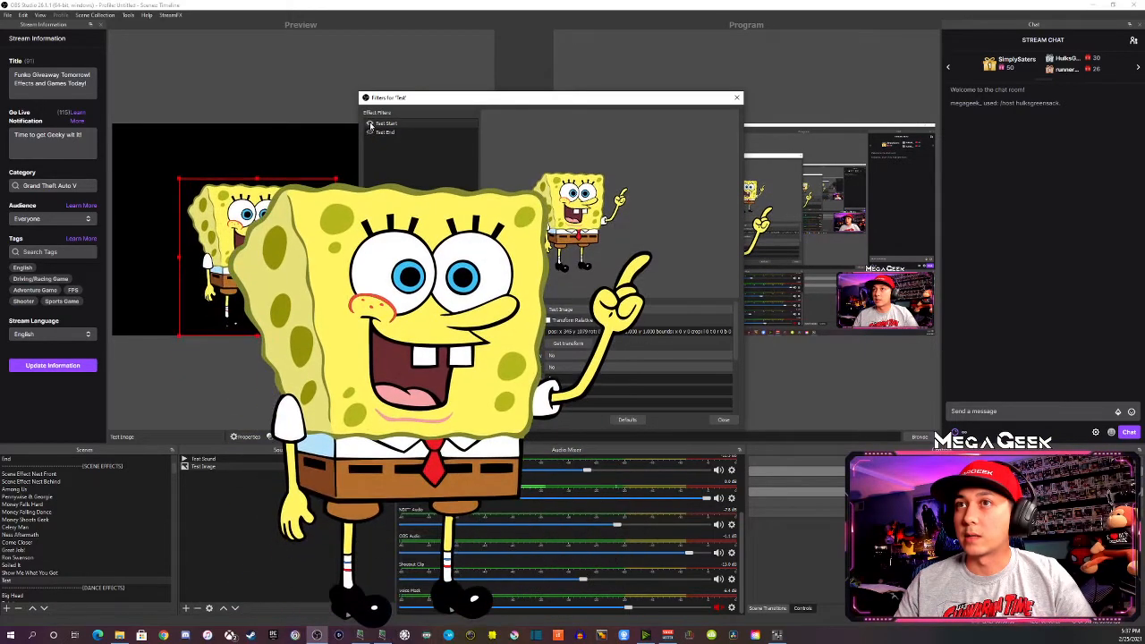
pyautogui.click(369, 132)
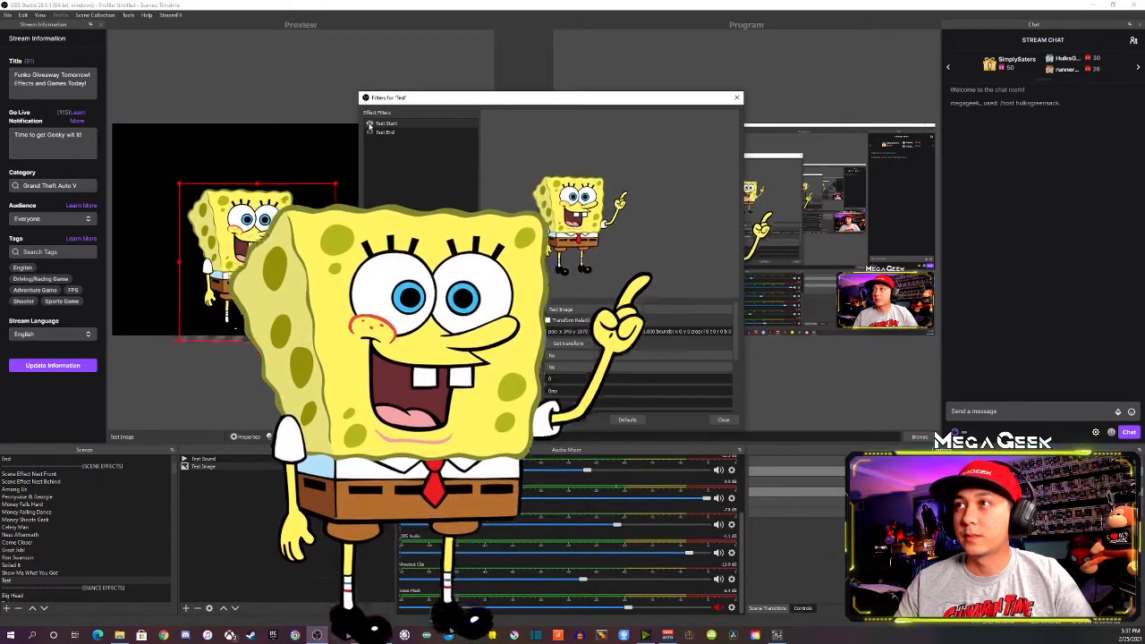
# Close the filters of the Test scene and hide the Test Image source.
pyautogui.click(720, 420)
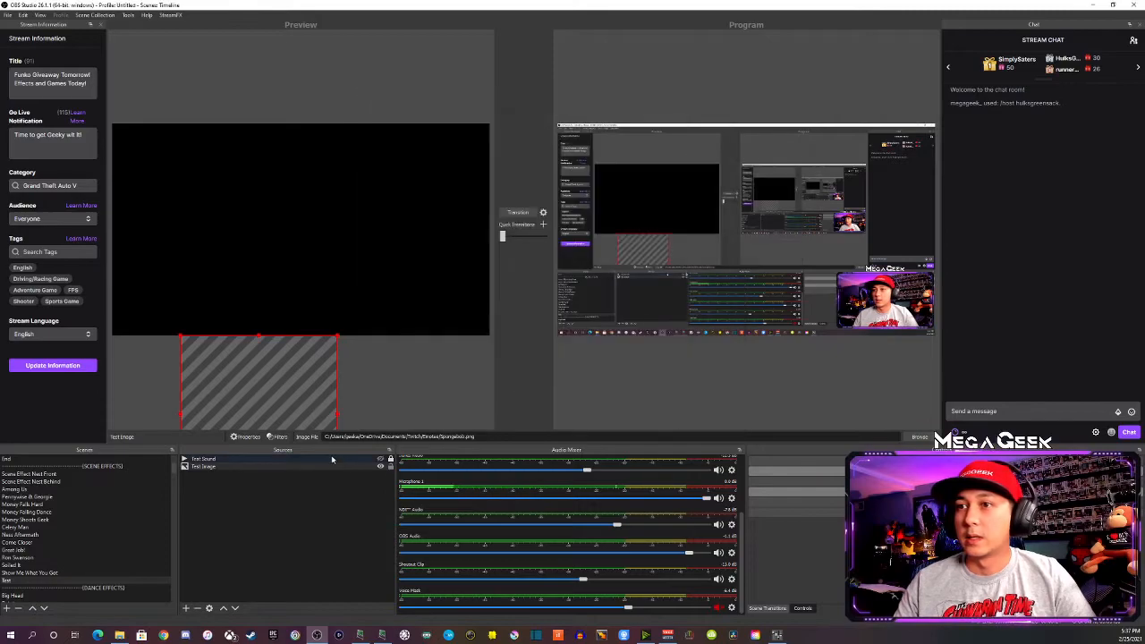
pyautogui.click(380, 466)
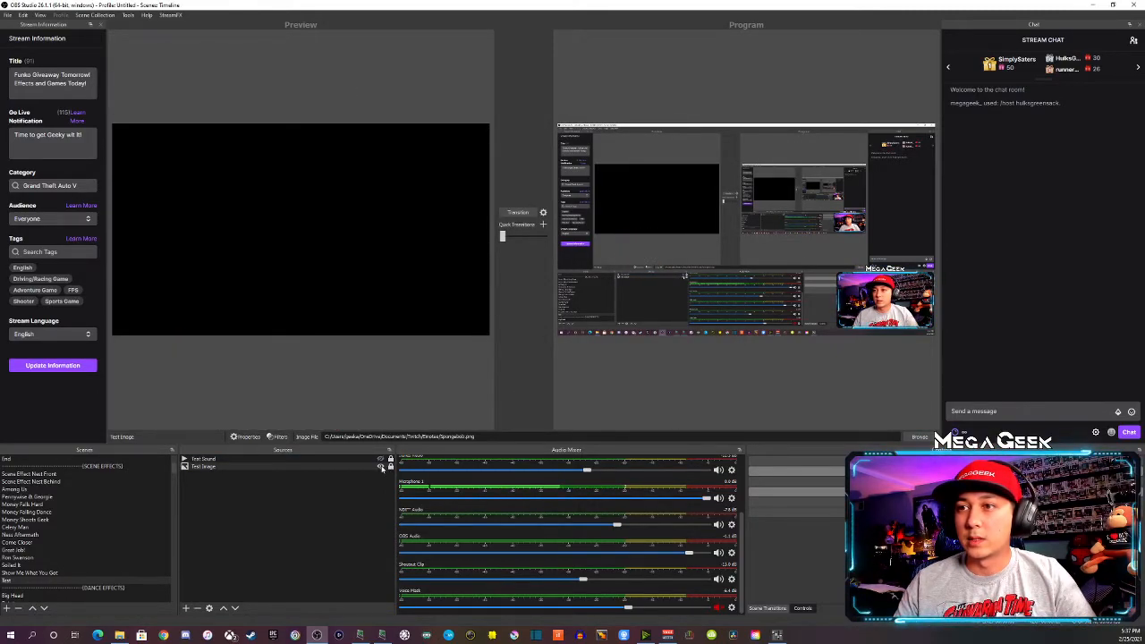
# Switch to LioranBoard Receiver and create a blank button named Test Move in the first cell of the Test deck.
pyautogui.click(361, 635)
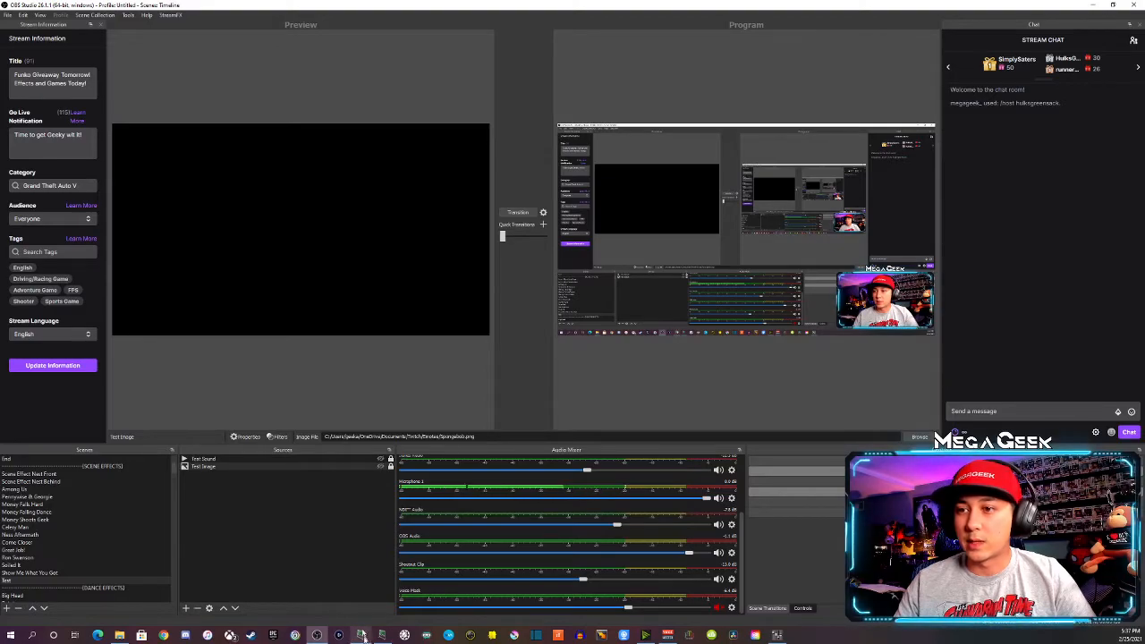
pyautogui.moveTo(286, 75); pyautogui.dragTo(265, 169)
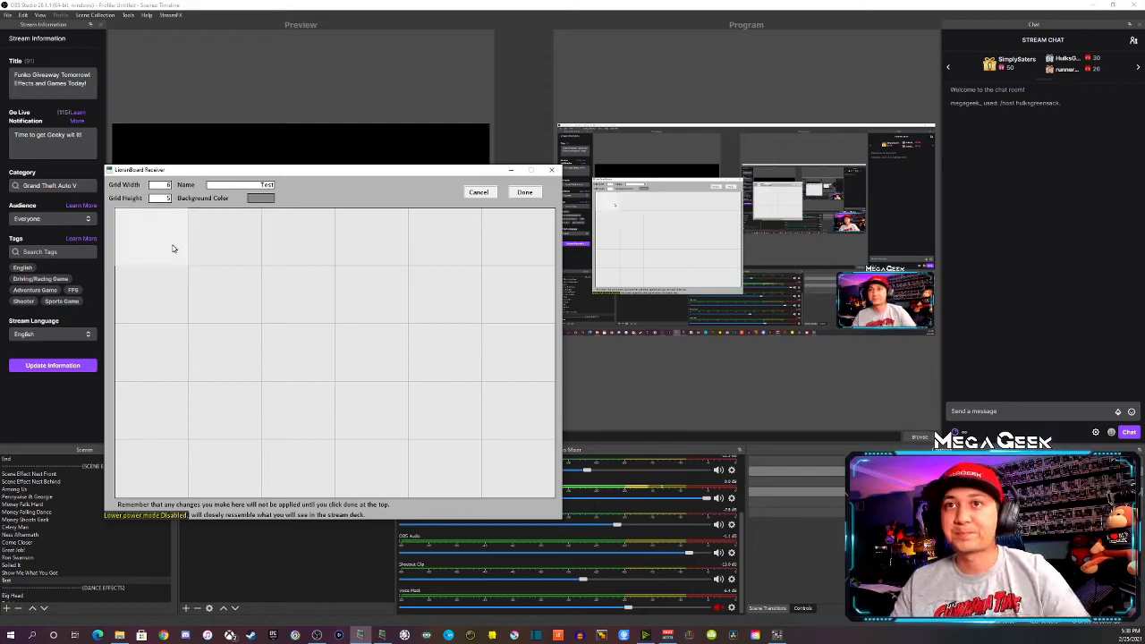
pyautogui.click(159, 244)
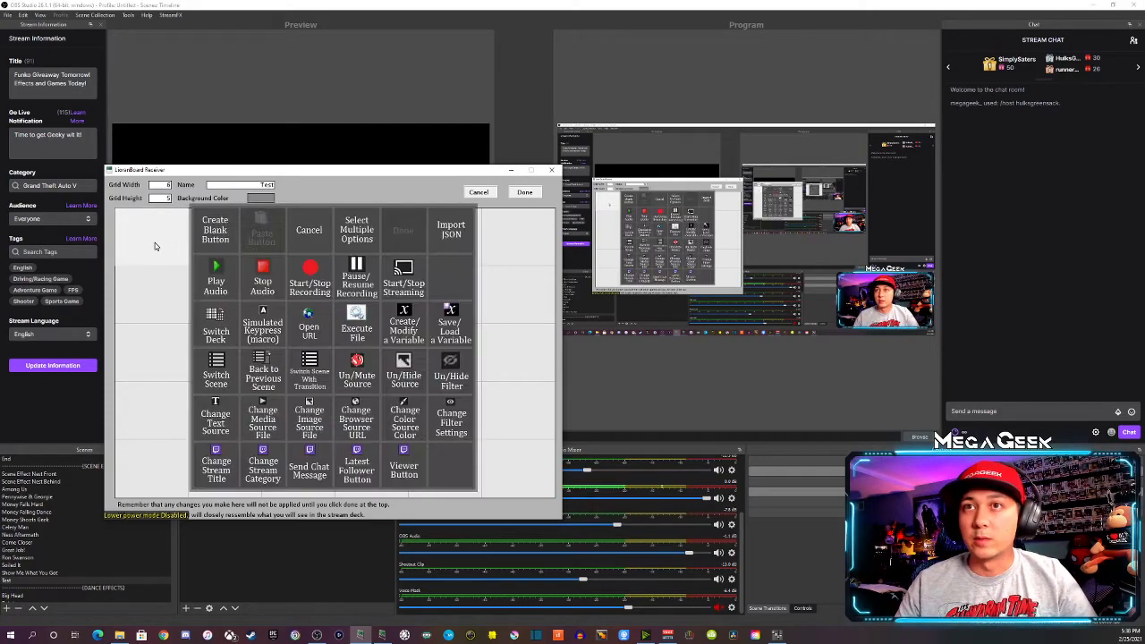
pyautogui.click(215, 238)
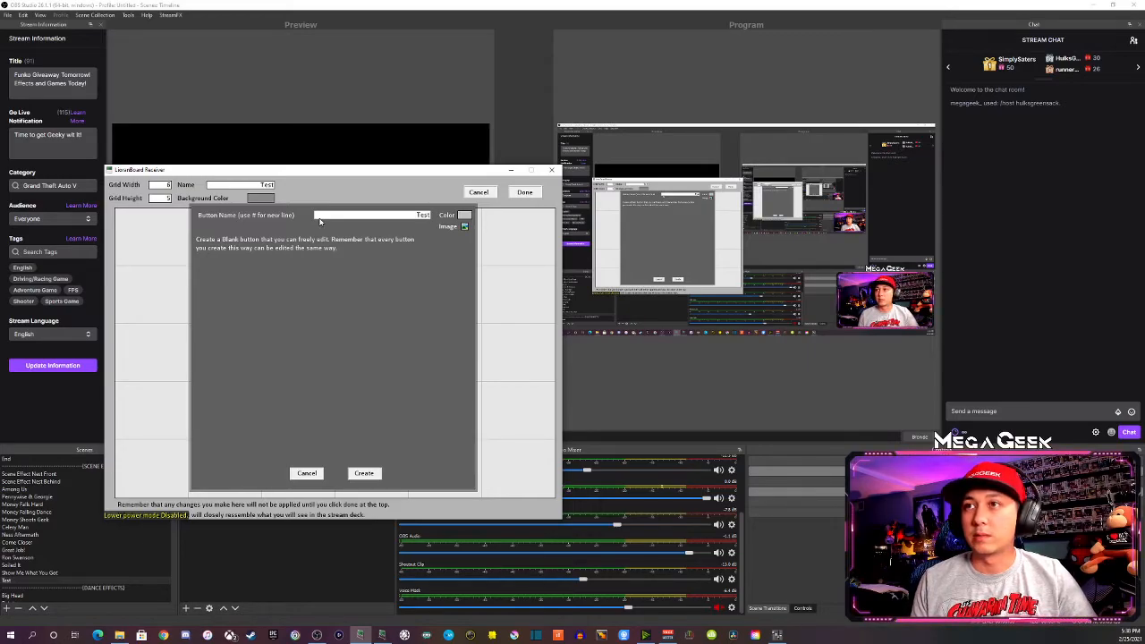
pyautogui.write('Test Move')
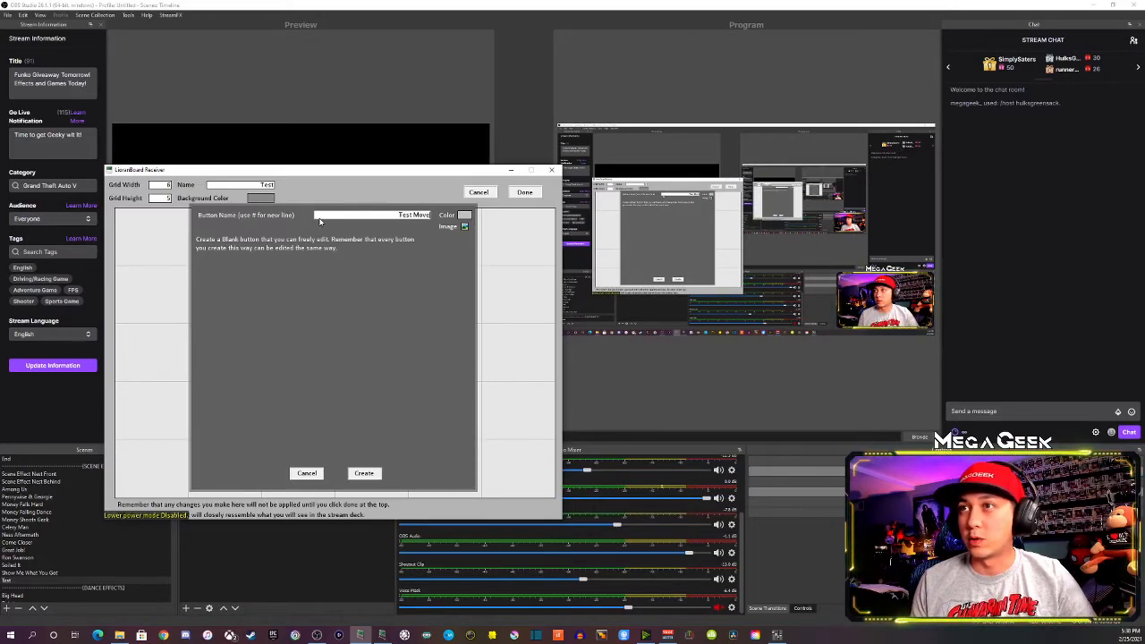
pyautogui.click(365, 472)
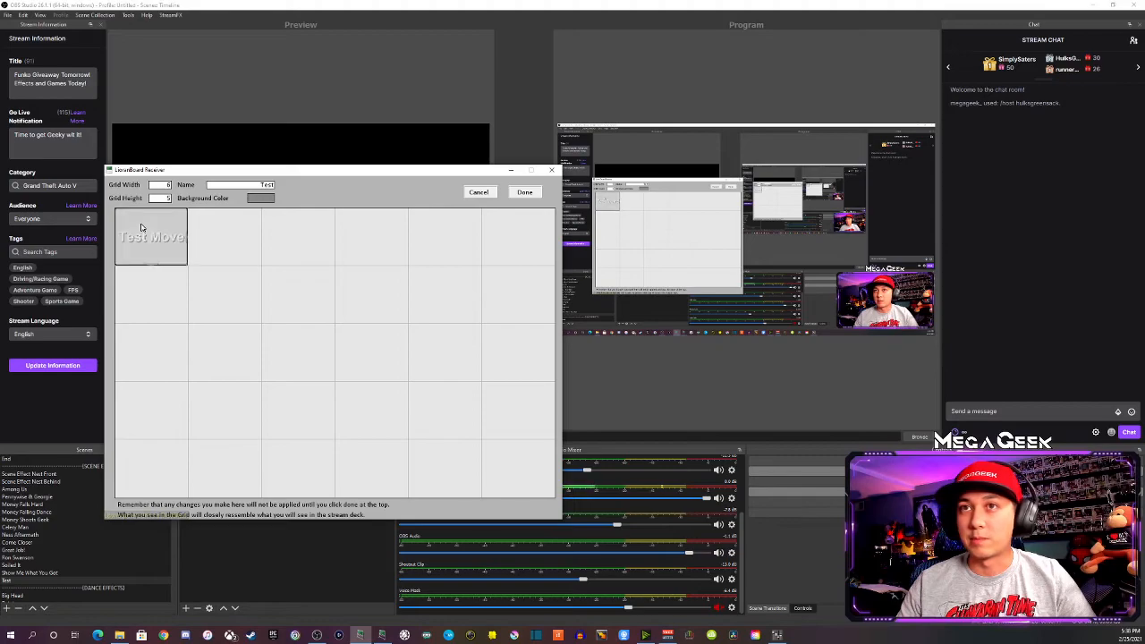
# Open the commands of the Test Move button and add a Source Change Visibility command.
pyautogui.click(147, 231)
pyautogui.click(167, 303)
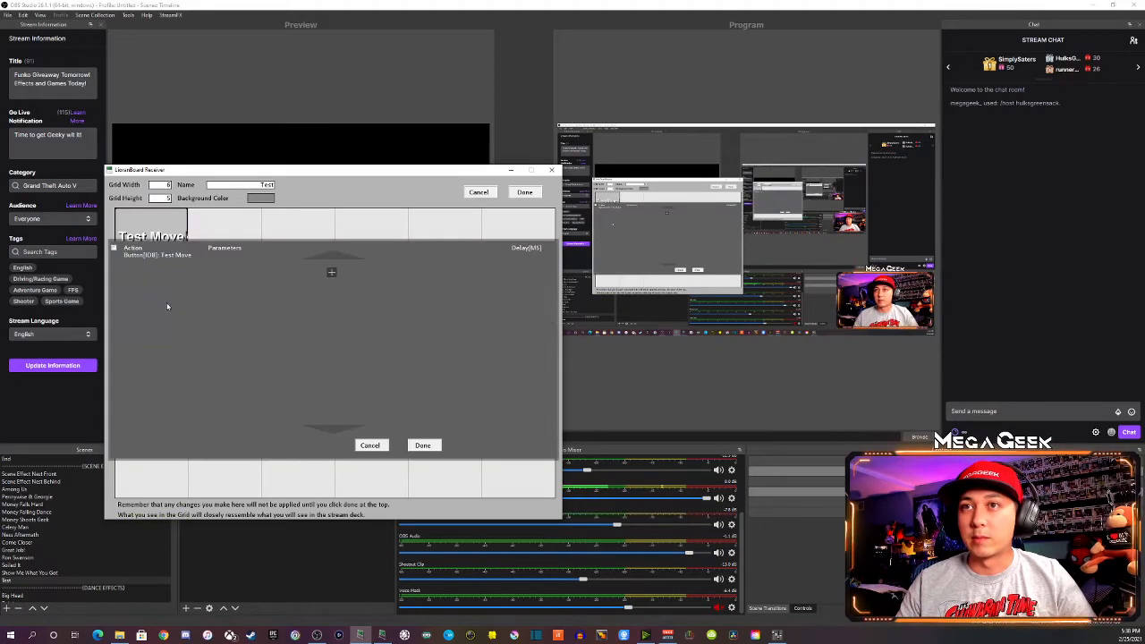
pyautogui.click(332, 270)
pyautogui.click(179, 278)
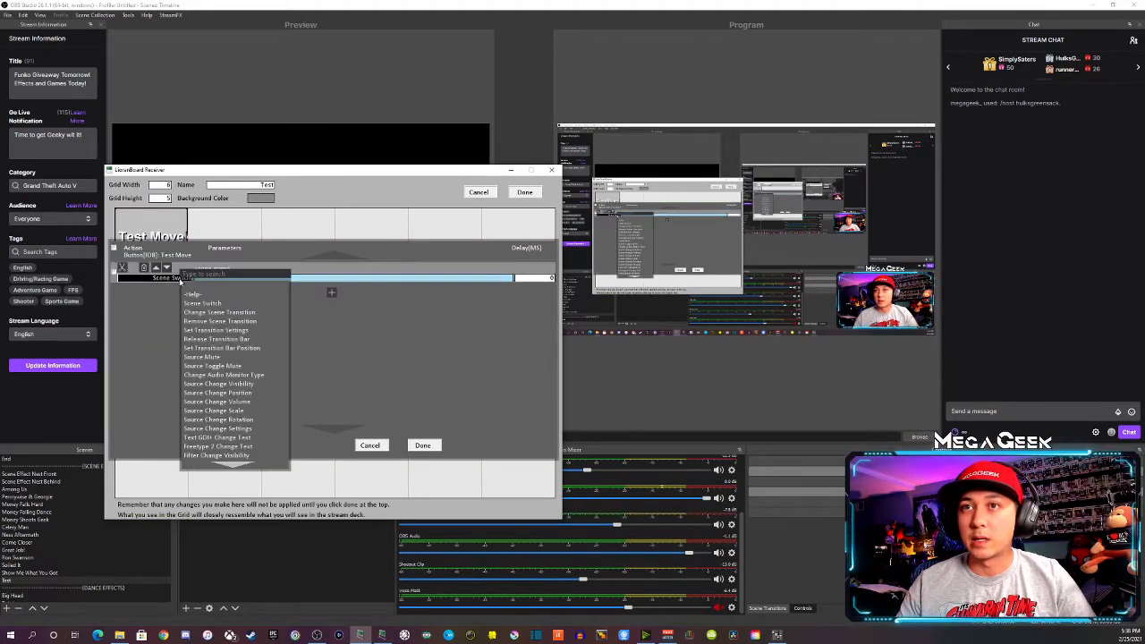
pyautogui.click(218, 384)
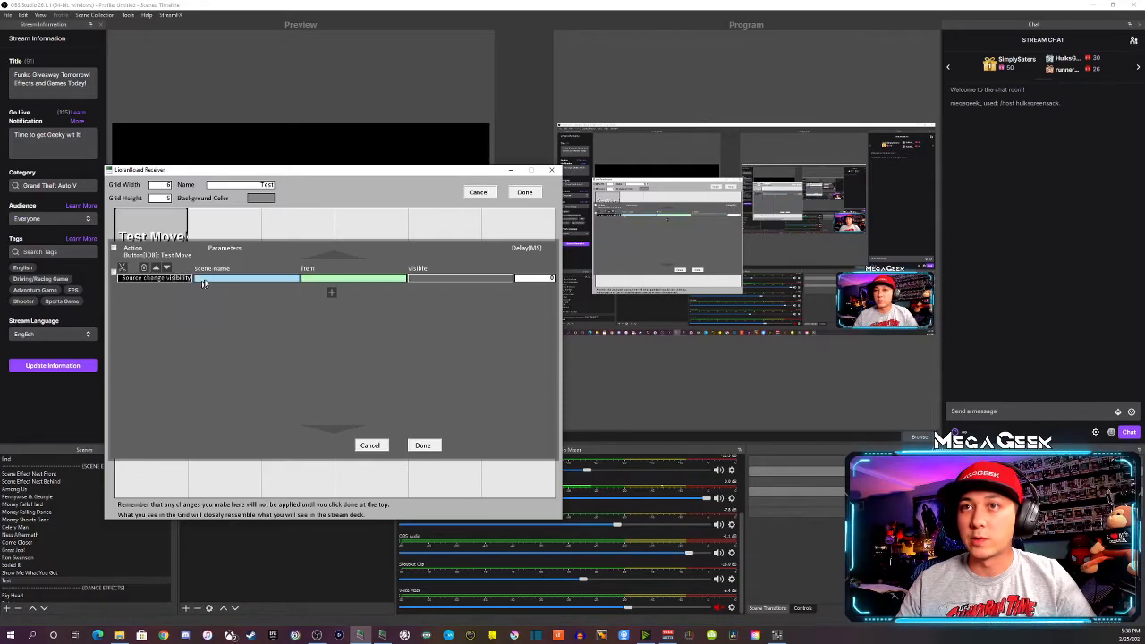
# Set the visibility command to scene Test, item Test Image, visible true, with a 1000 ms delay.
pyautogui.click(211, 280)
pyautogui.write('test')
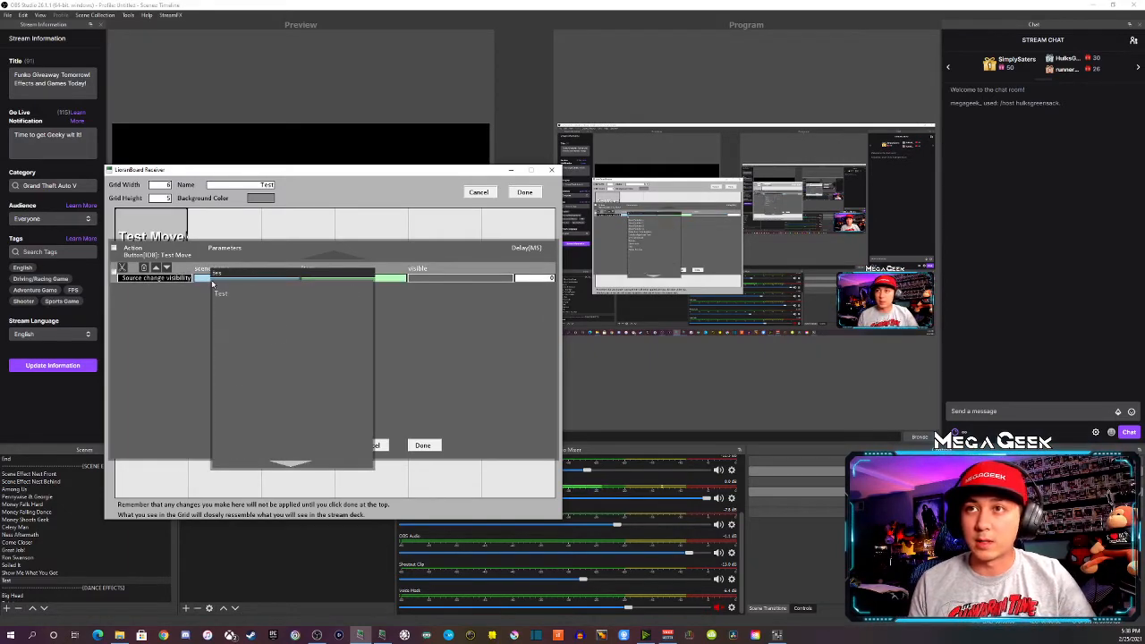
pyautogui.click(215, 295)
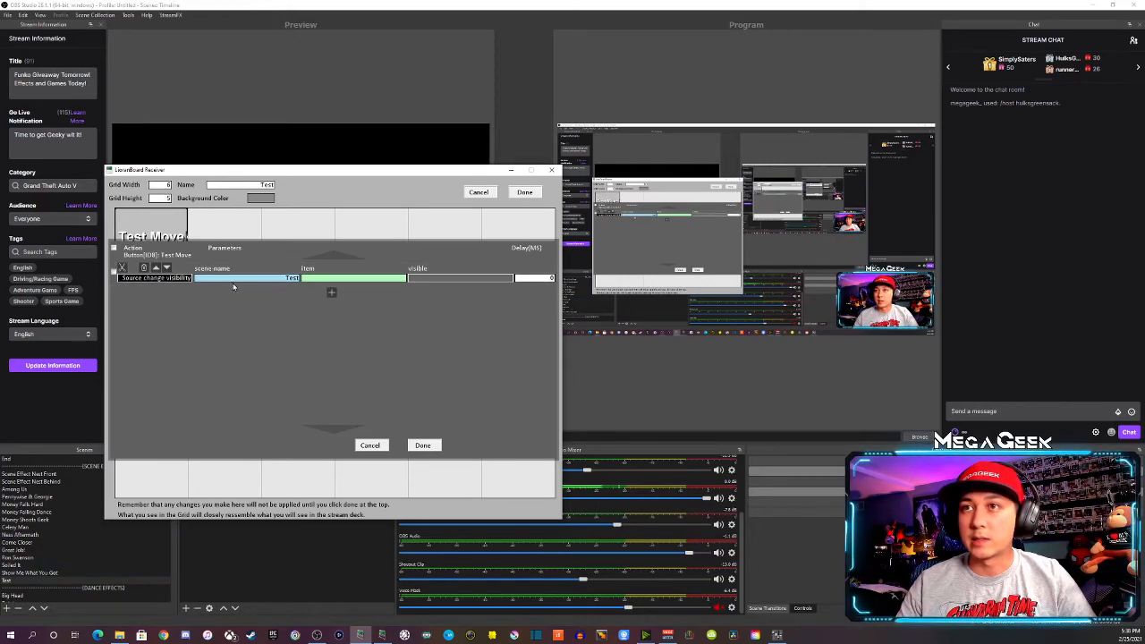
pyautogui.click(322, 280)
pyautogui.click(341, 286)
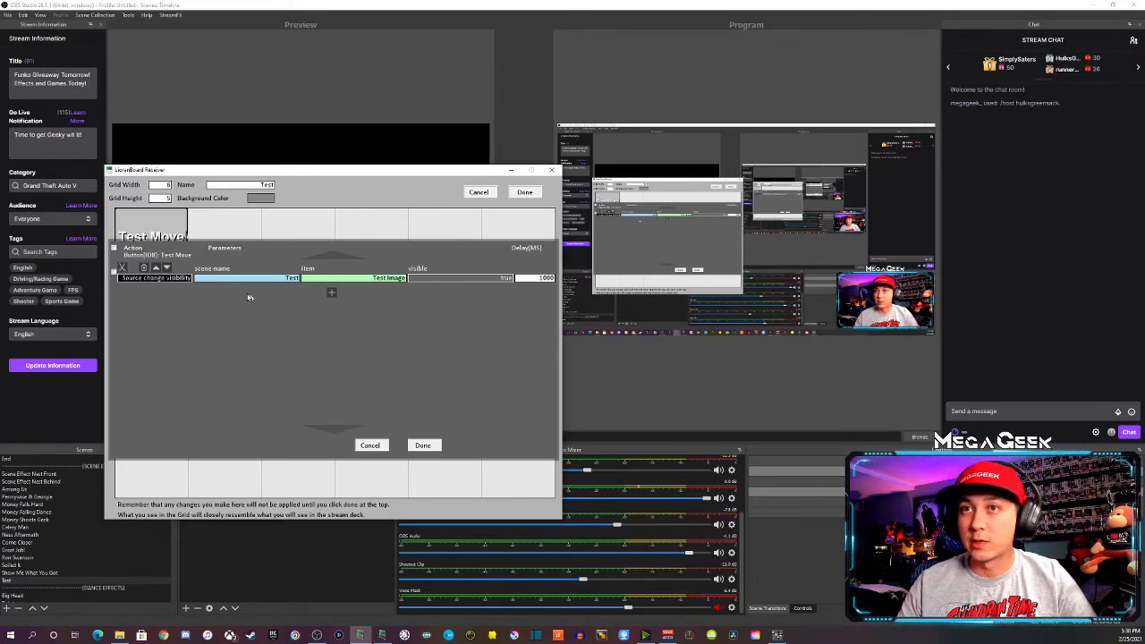
# Add a second command to the Test Move button and make it Filter Change Visibility.
pyautogui.click(331, 295)
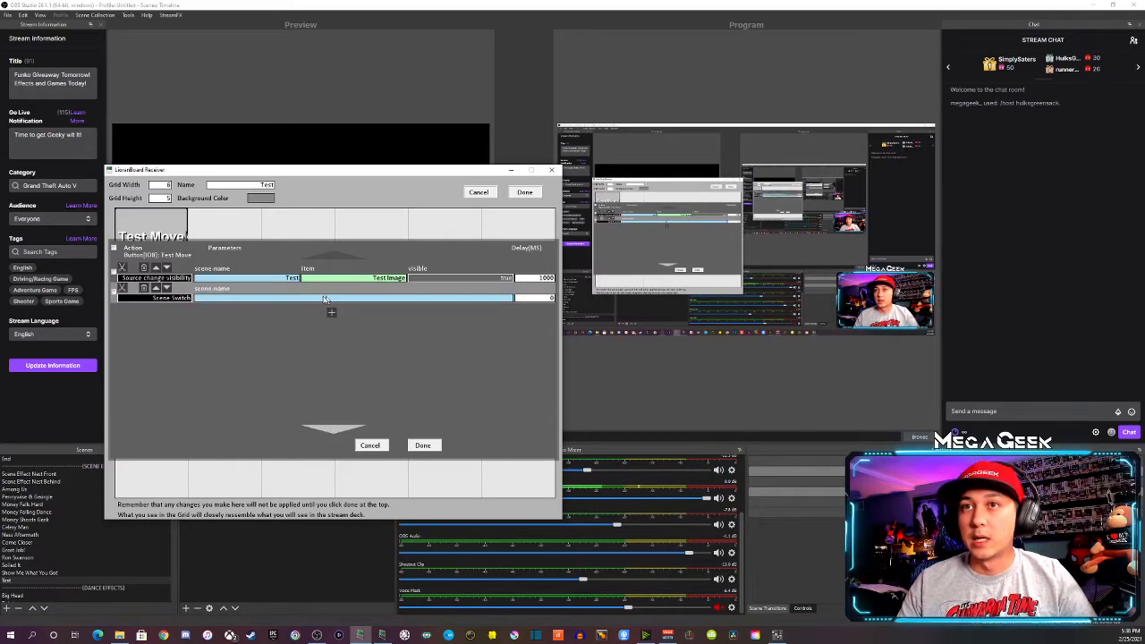
pyautogui.click(176, 300)
pyautogui.write('filter')
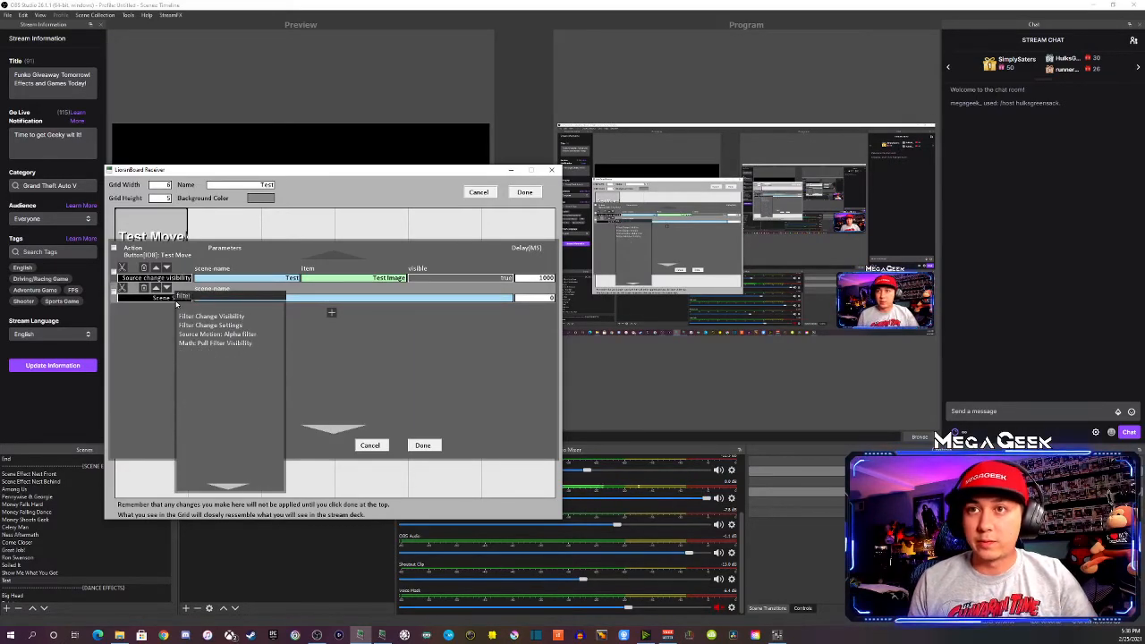
pyautogui.click(201, 318)
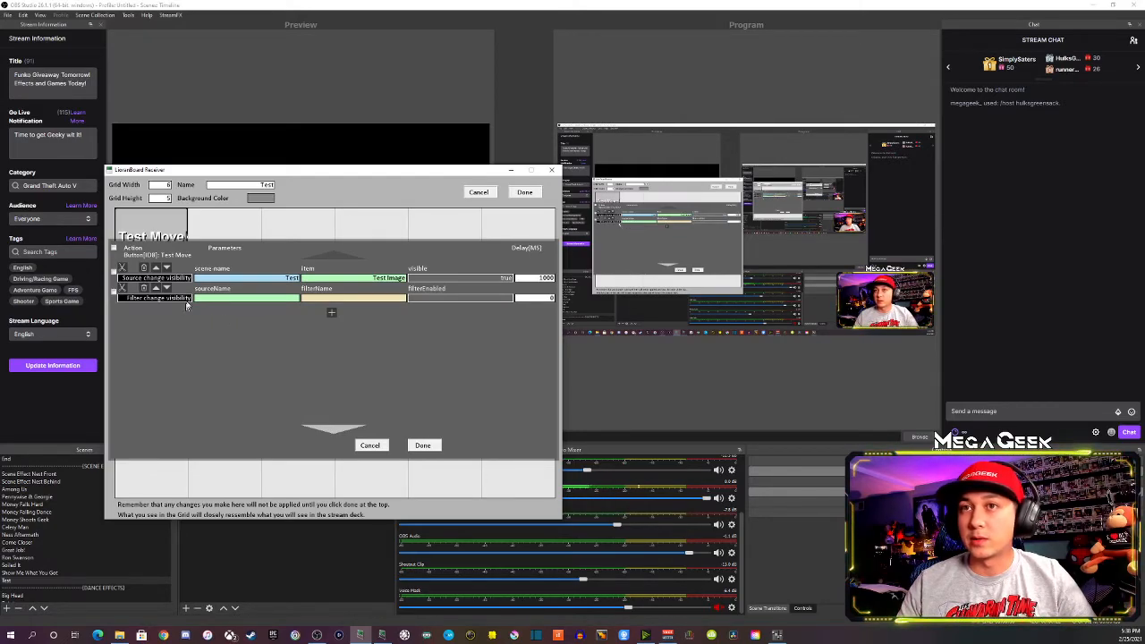
# Set the filter command to source Test, filter Test End, enabled state Toggle, with a 1000 ms delay.
pyautogui.click(222, 301)
pyautogui.write('test')
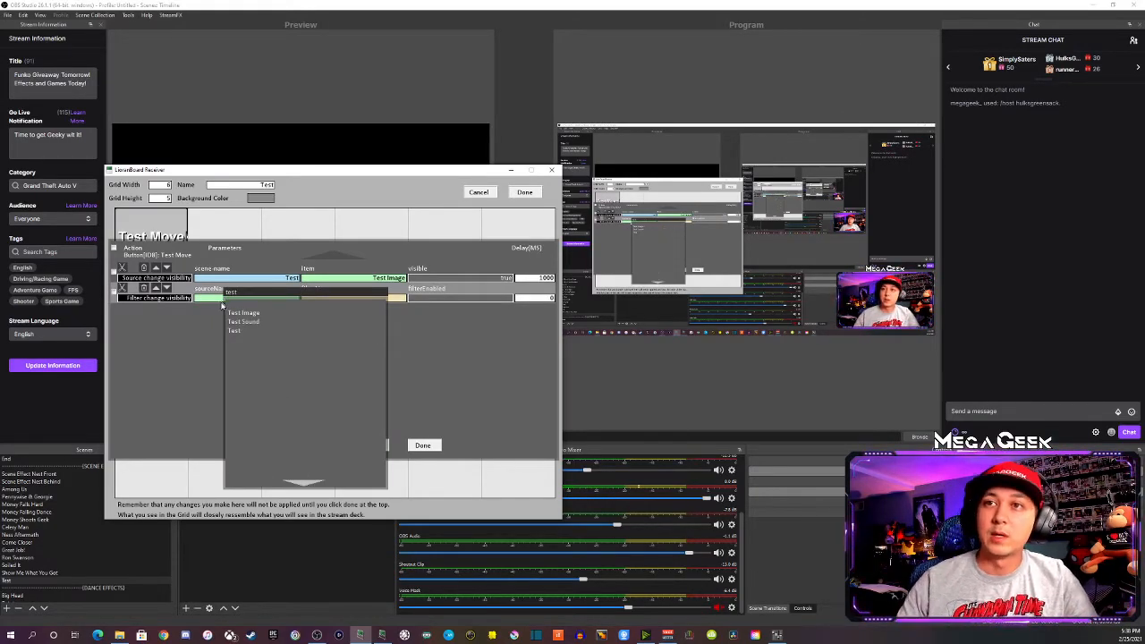
pyautogui.click(234, 331)
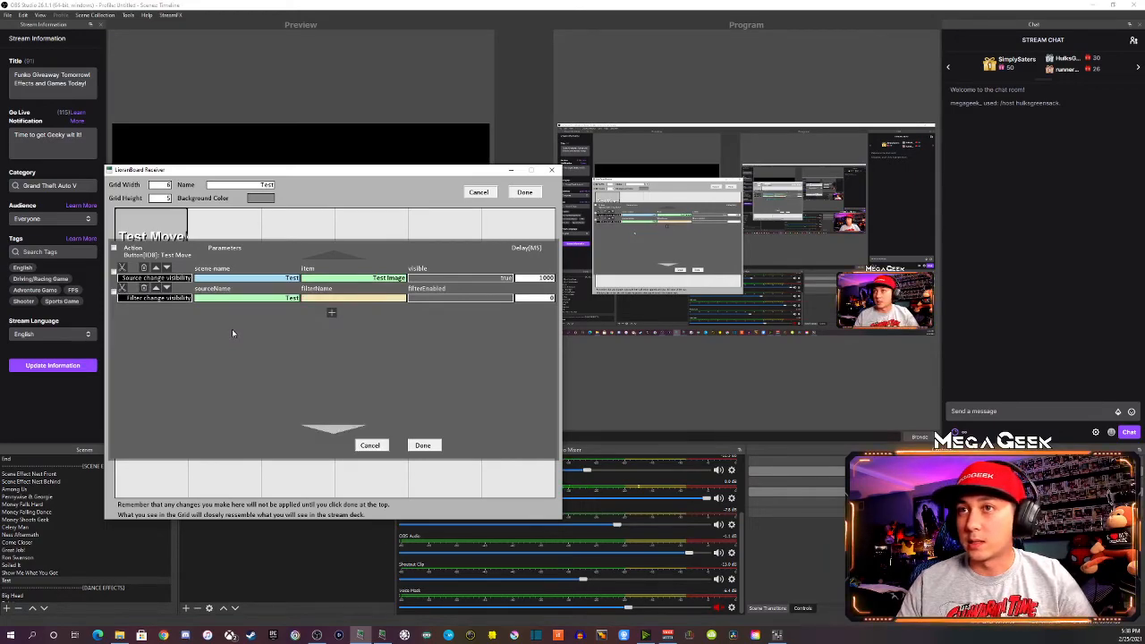
pyautogui.click(345, 297)
pyautogui.click(351, 312)
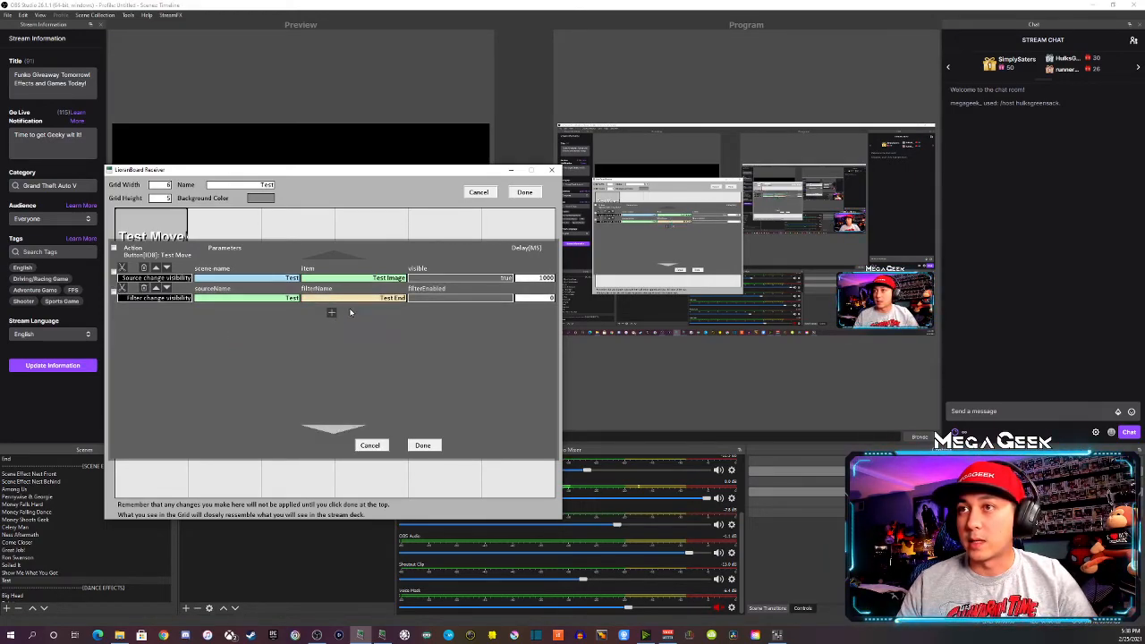
pyautogui.click(444, 298)
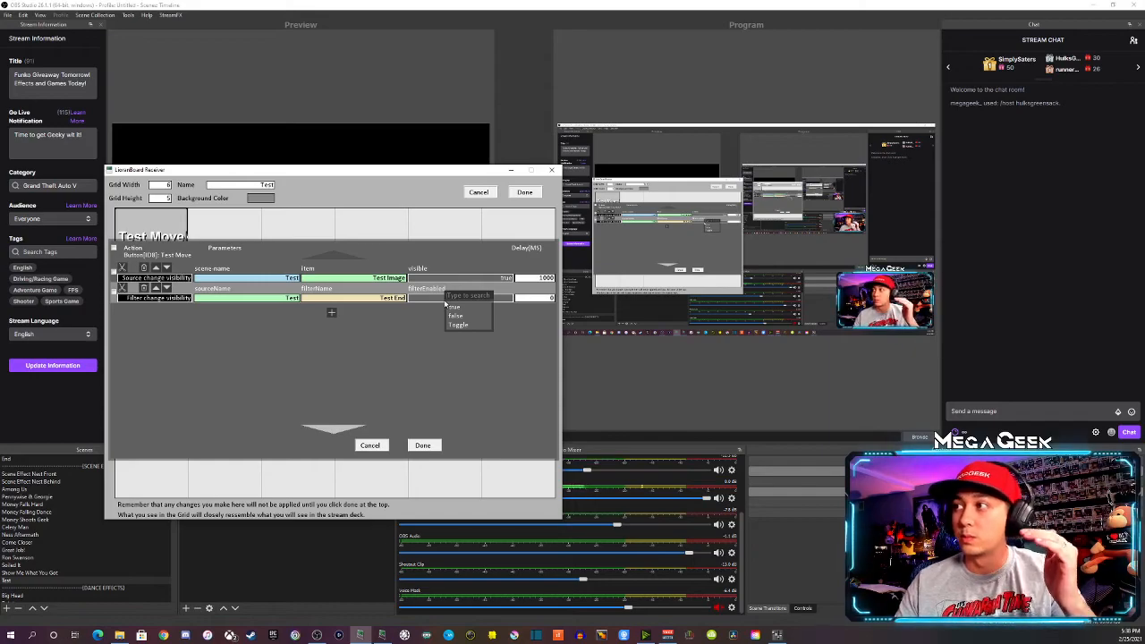
pyautogui.click(461, 324)
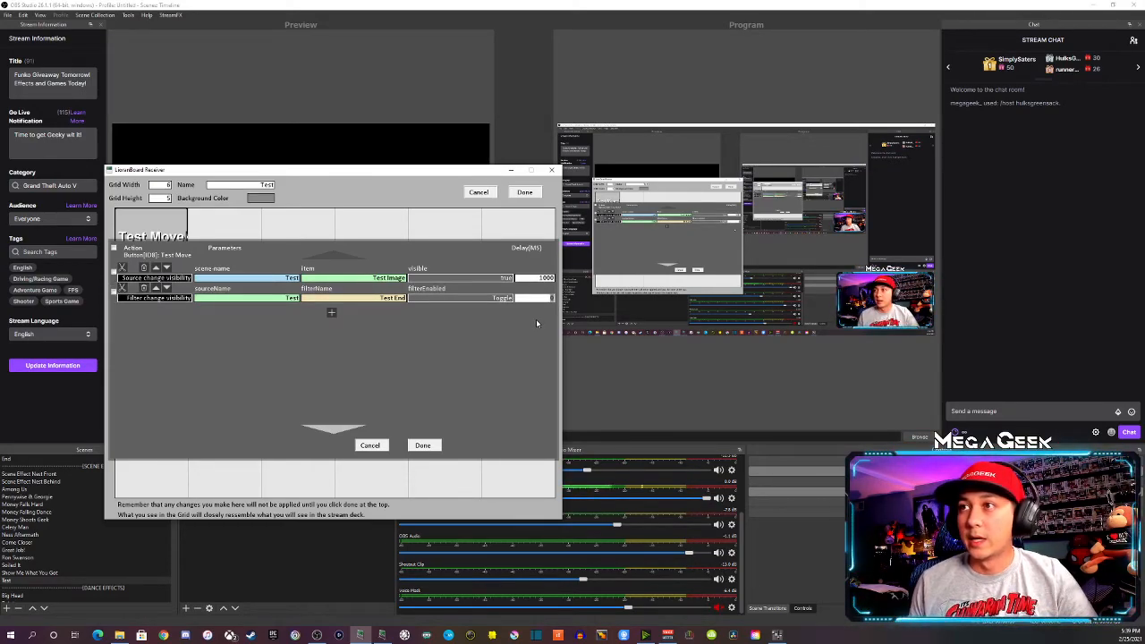
pyautogui.write('100')
pyautogui.write('0')
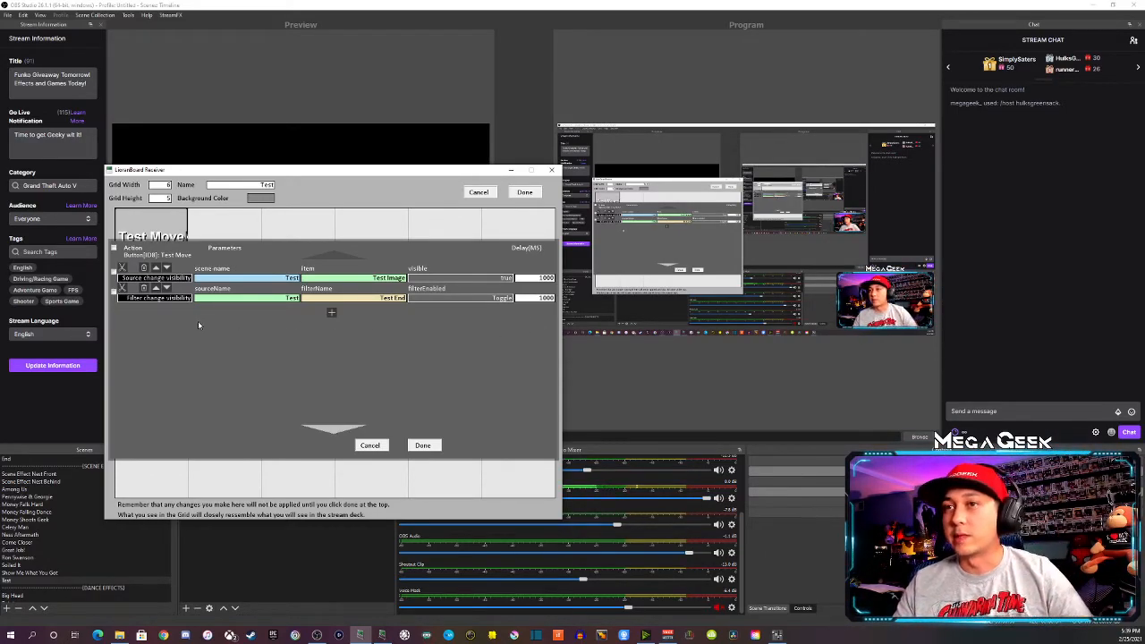
# Add a Source Change Visibility command for scene Test, item Test Sound, visible true, with a 1200 ms delay.
pyautogui.click(331, 312)
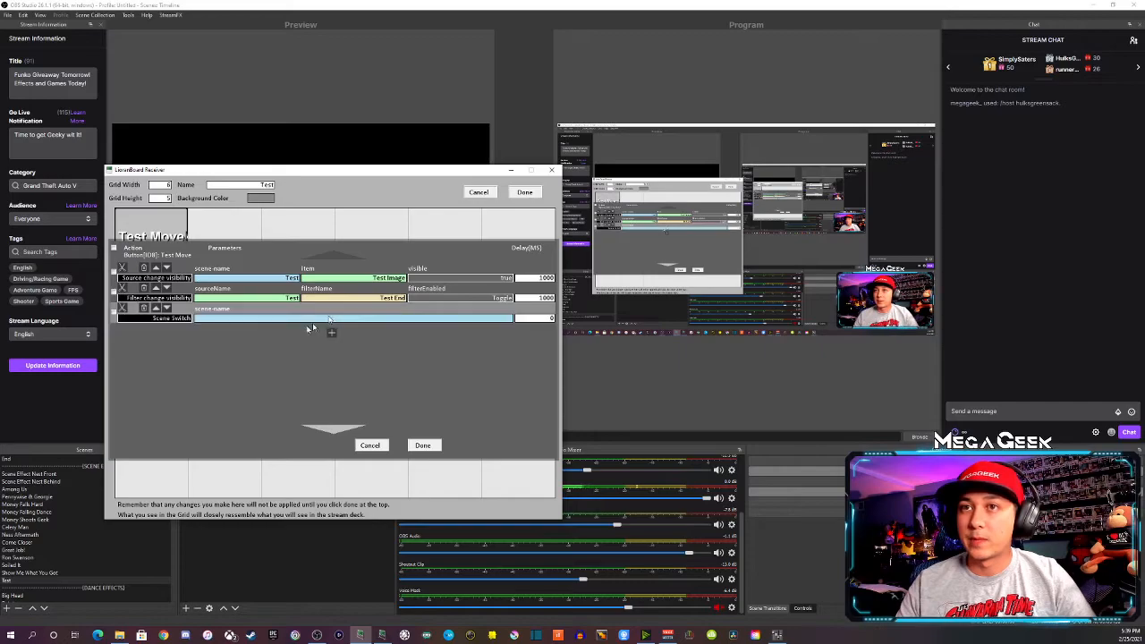
pyautogui.click(186, 319)
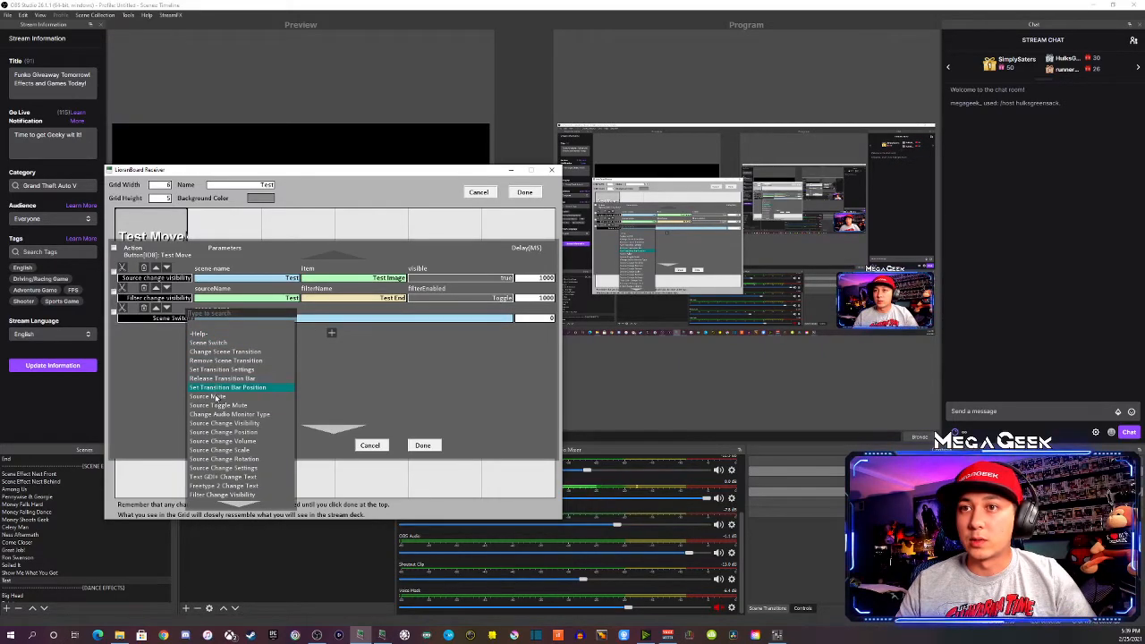
pyautogui.click(218, 423)
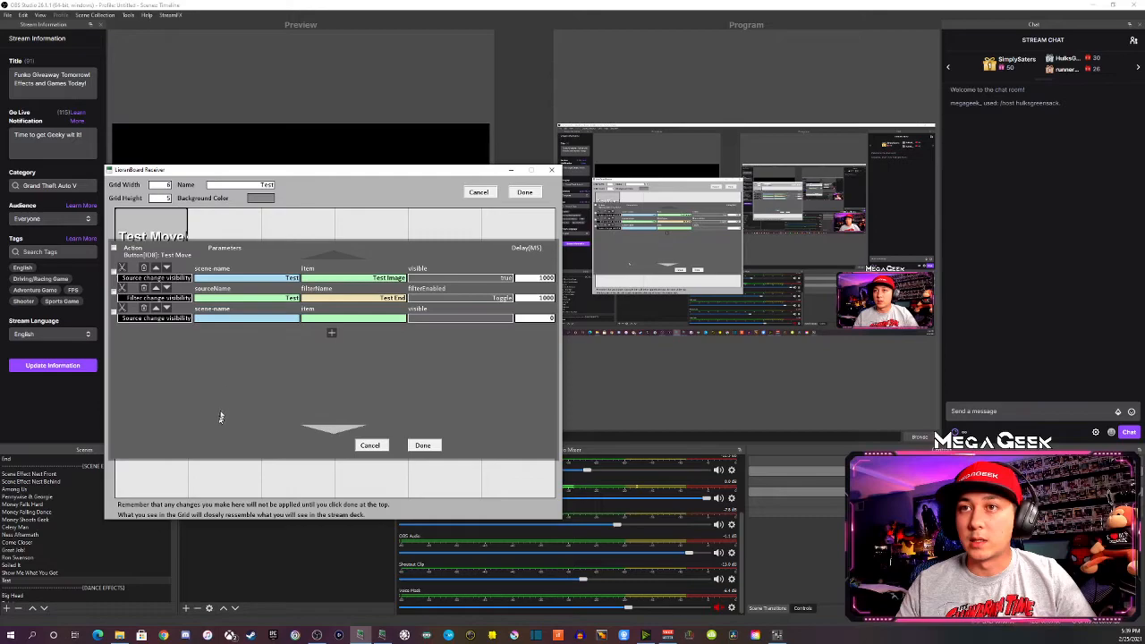
pyautogui.click(246, 318)
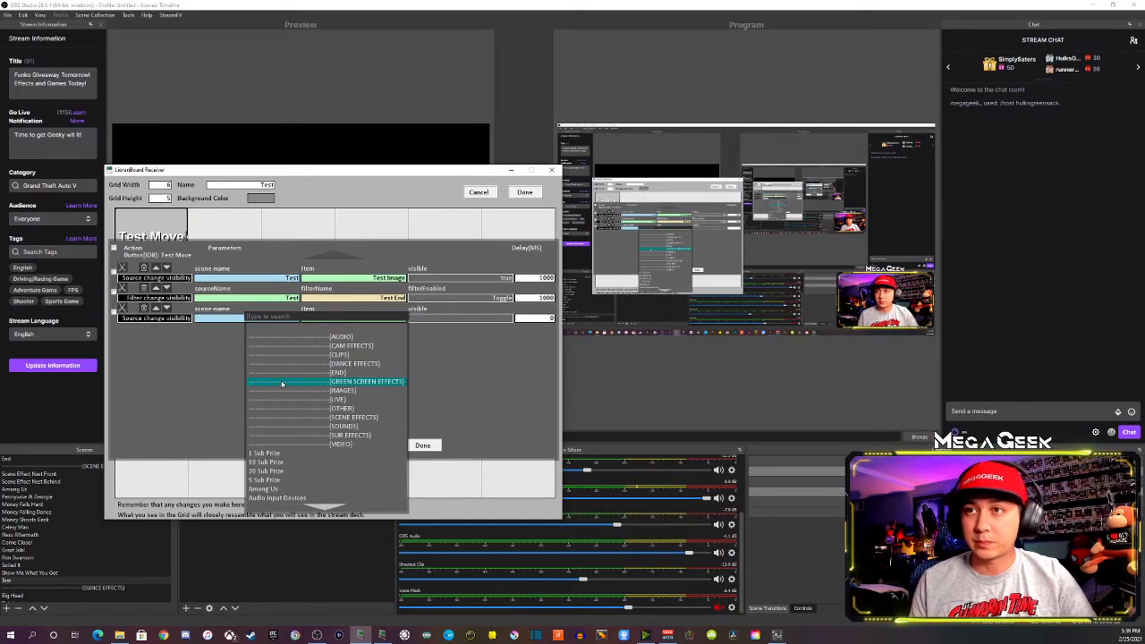
pyautogui.write('test')
pyautogui.click(281, 345)
pyautogui.click(353, 319)
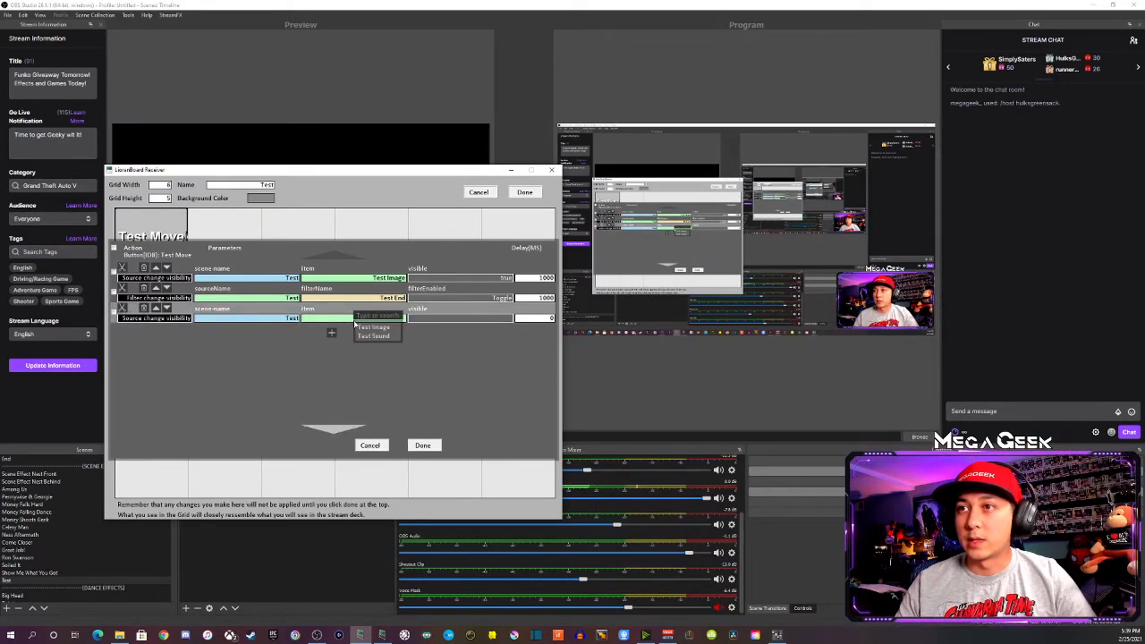
pyautogui.click(376, 332)
pyautogui.click(445, 319)
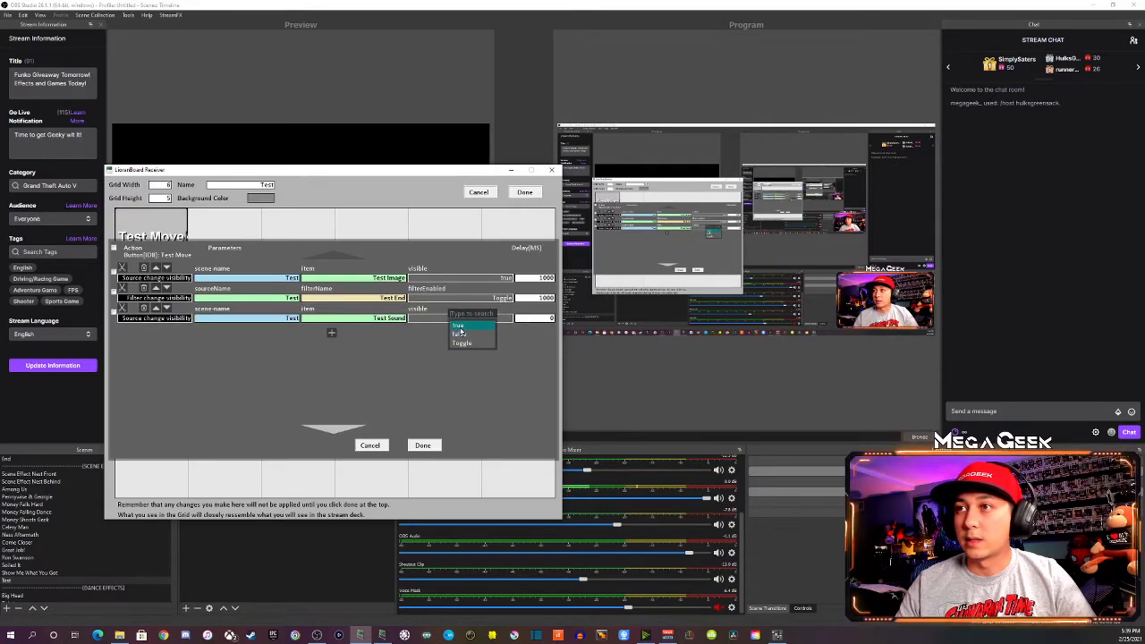
pyautogui.click(459, 328)
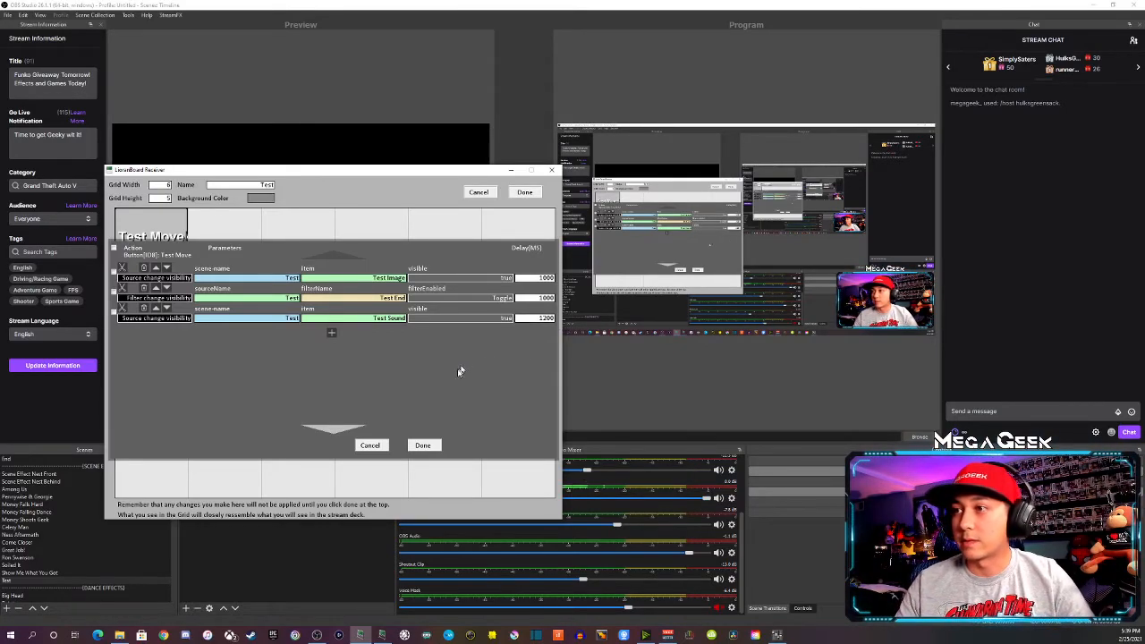
pyautogui.click(332, 333)
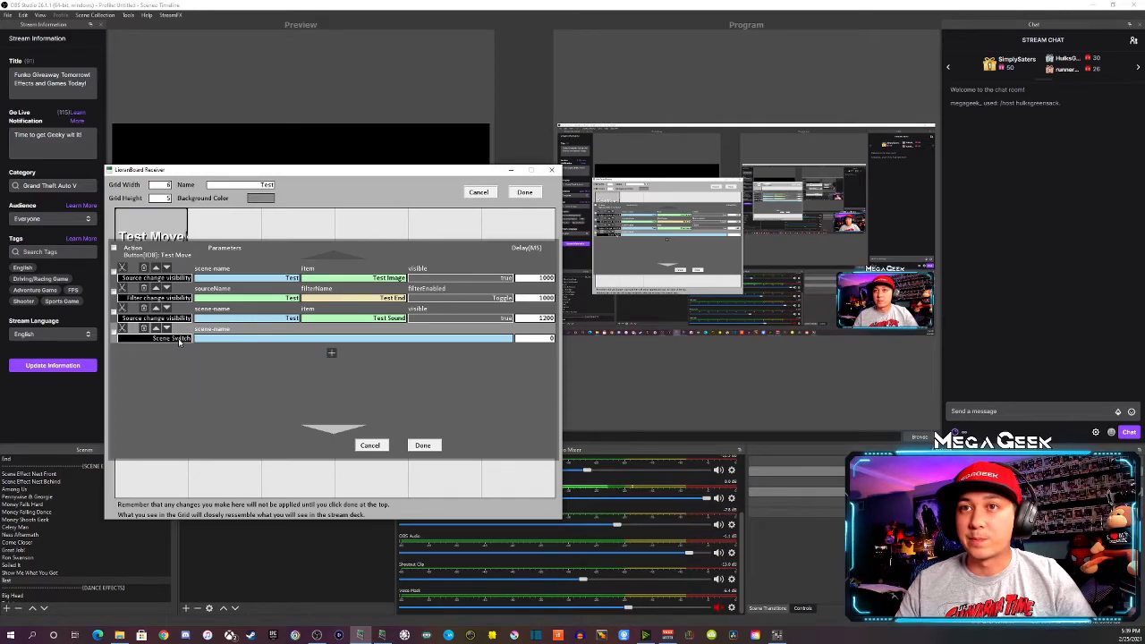
pyautogui.click(144, 328)
pyautogui.click(519, 323)
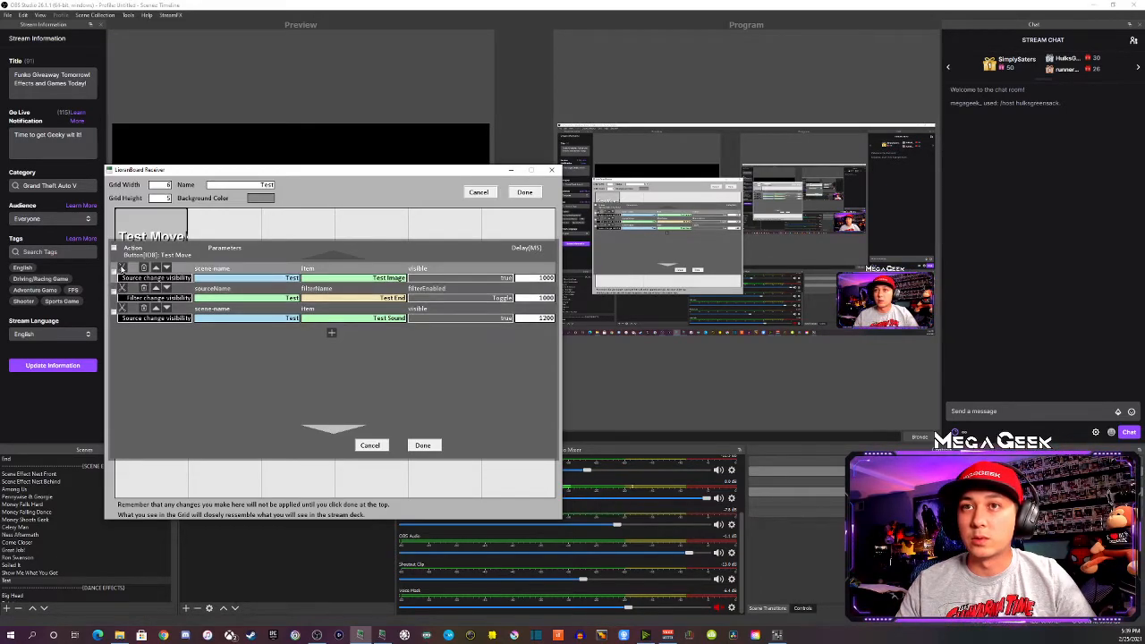
# Copy the Test End filter command to the end of the list and set the copy's filter to Test Start, keeping Toggle.
pyautogui.click(133, 289)
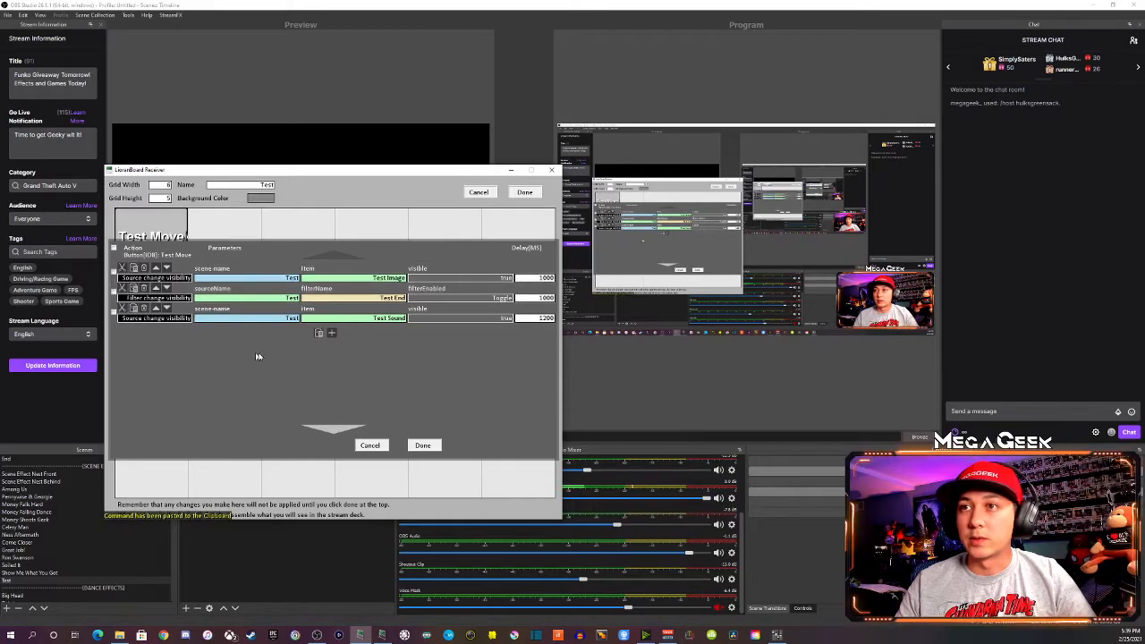
pyautogui.click(318, 333)
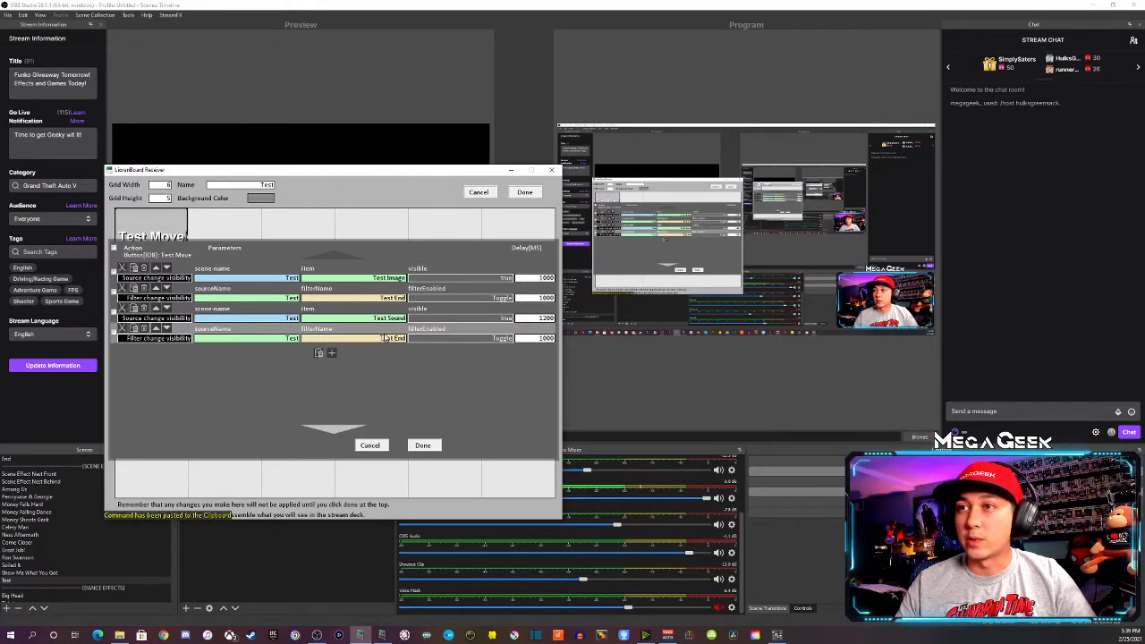
pyautogui.click(511, 338)
pyautogui.click(493, 352)
pyautogui.click(379, 339)
pyautogui.click(387, 352)
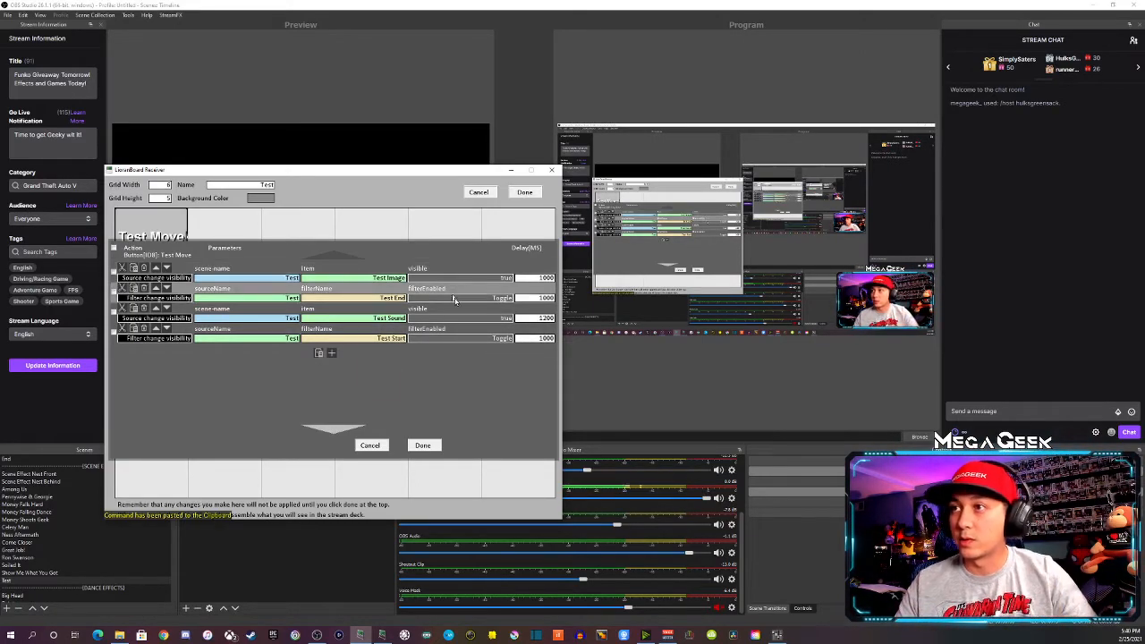
# Set the Test Start command's delay to 9000 ms and append a copy of the Test Sound command with visible false and a 9000 ms delay.
pyautogui.doubleClick(544, 338)
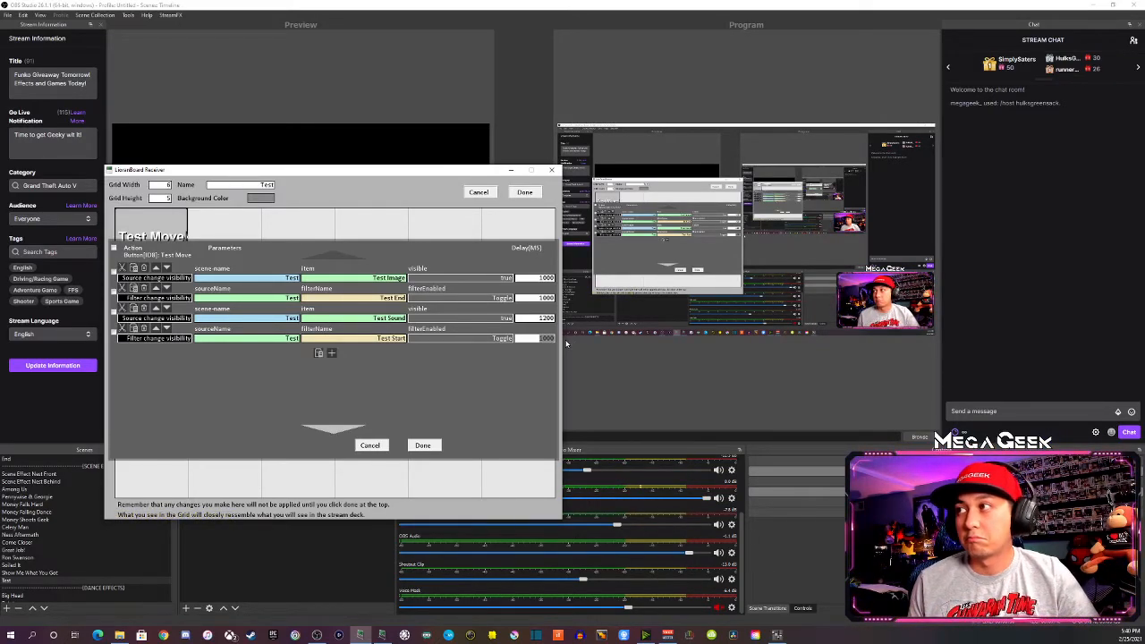
pyautogui.write('8000')
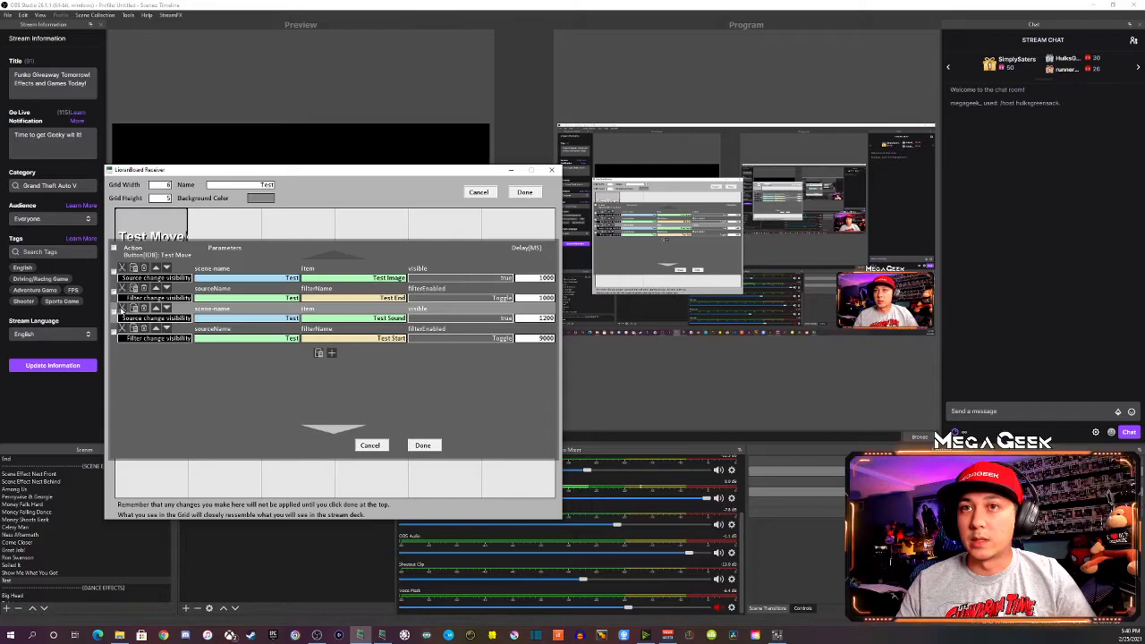
pyautogui.click(122, 309)
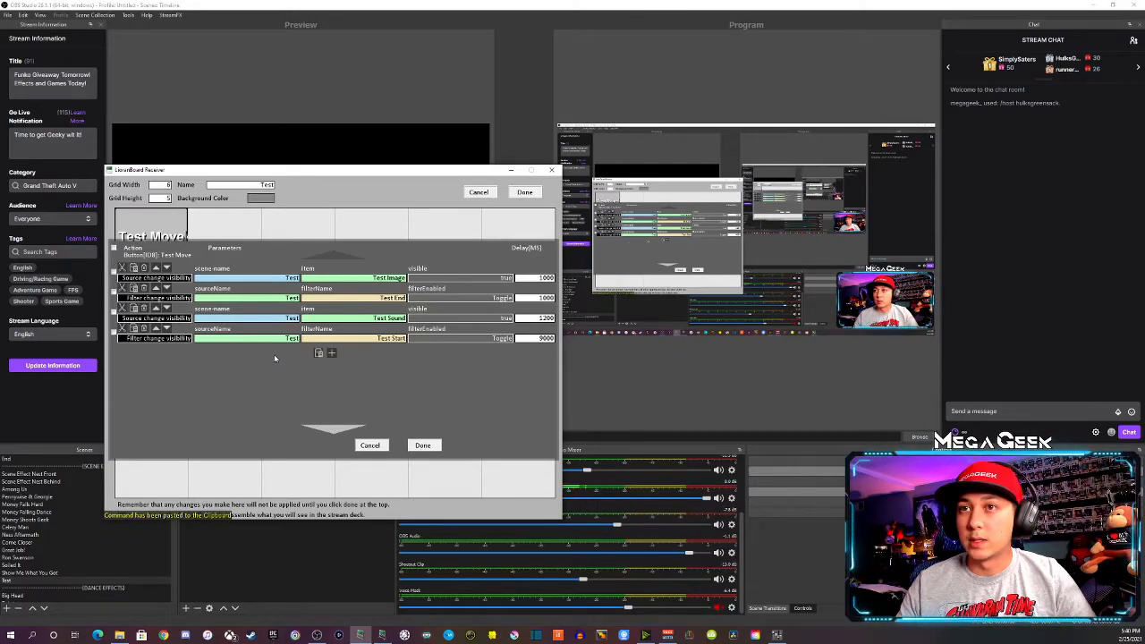
pyautogui.click(318, 354)
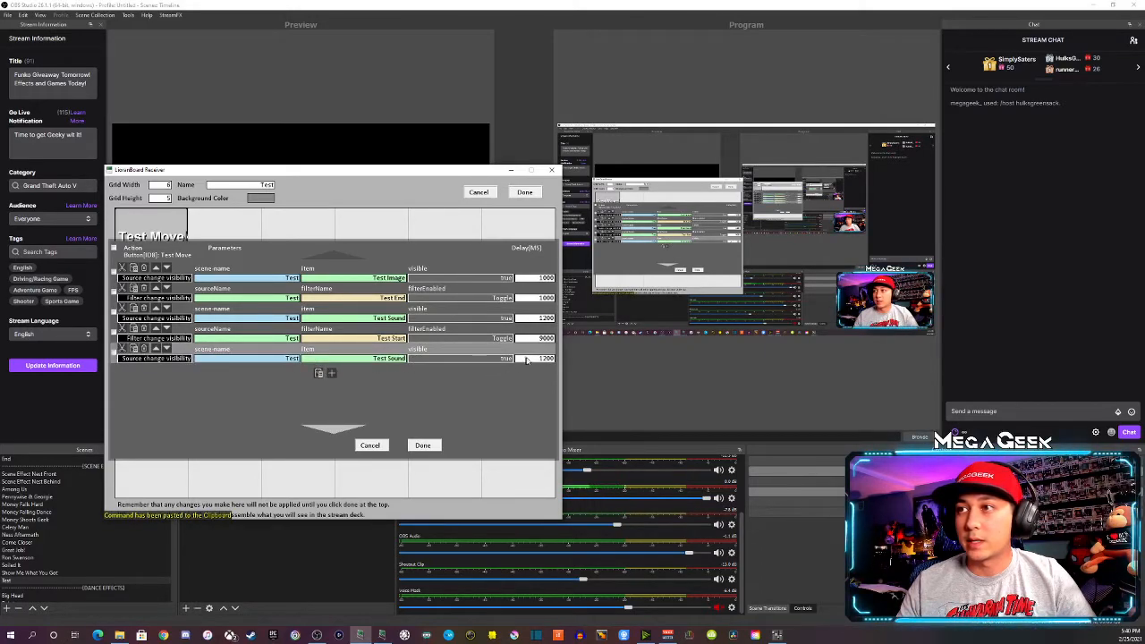
pyautogui.write('9000')
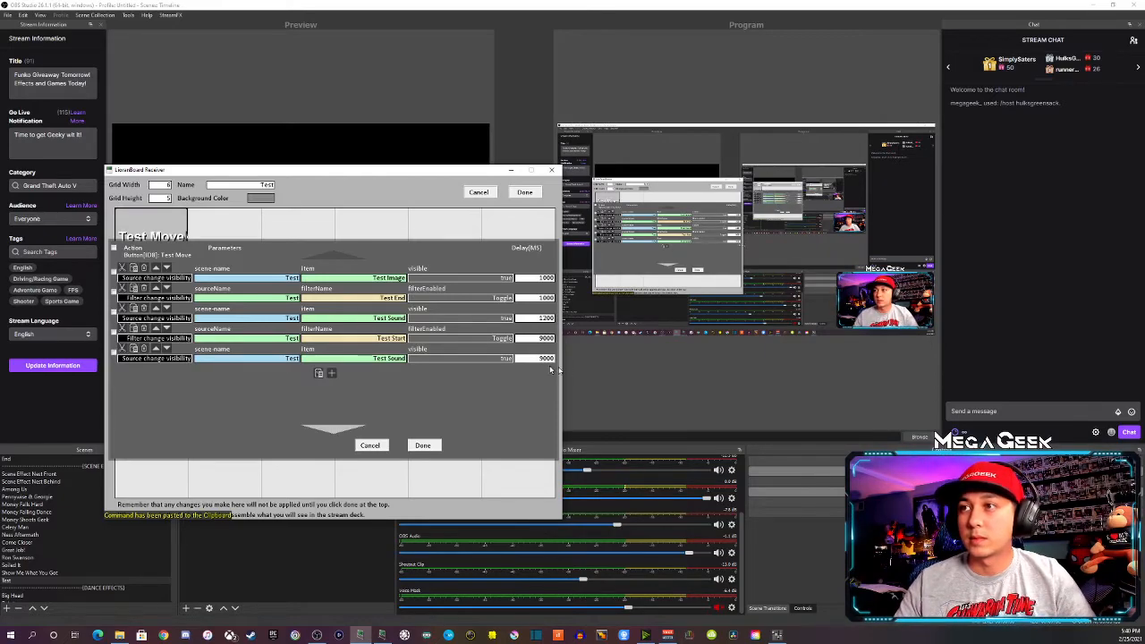
pyautogui.click(506, 358)
pyautogui.click(510, 375)
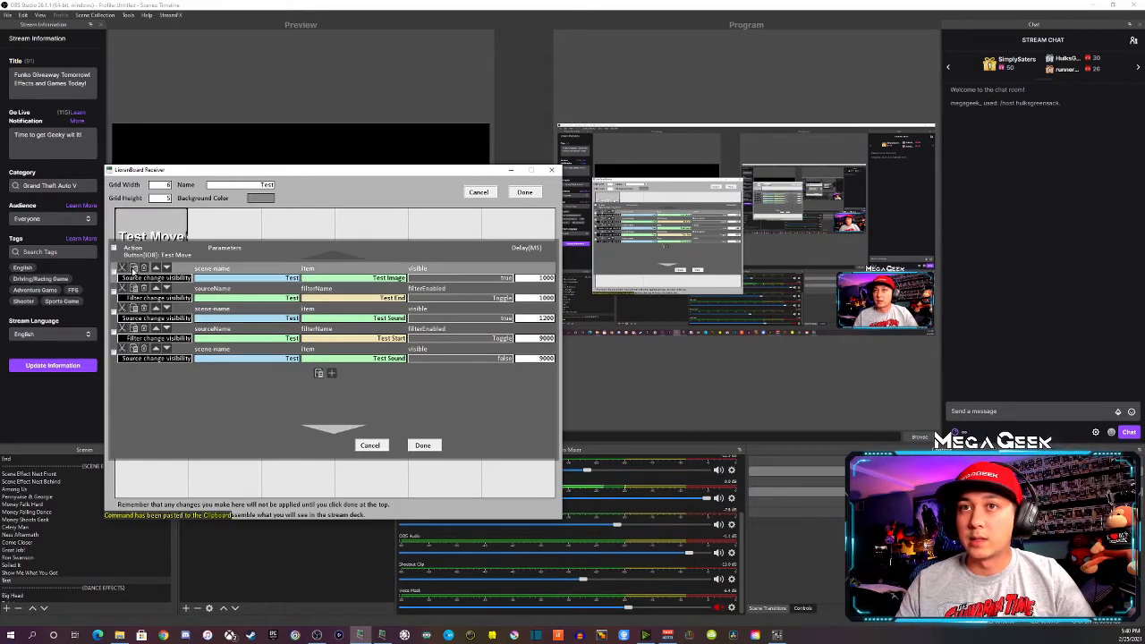
# Copy the Test Image command to the end with visible false and a 10000 ms delay, and accept the command list.
pyautogui.click(134, 267)
pyautogui.click(319, 373)
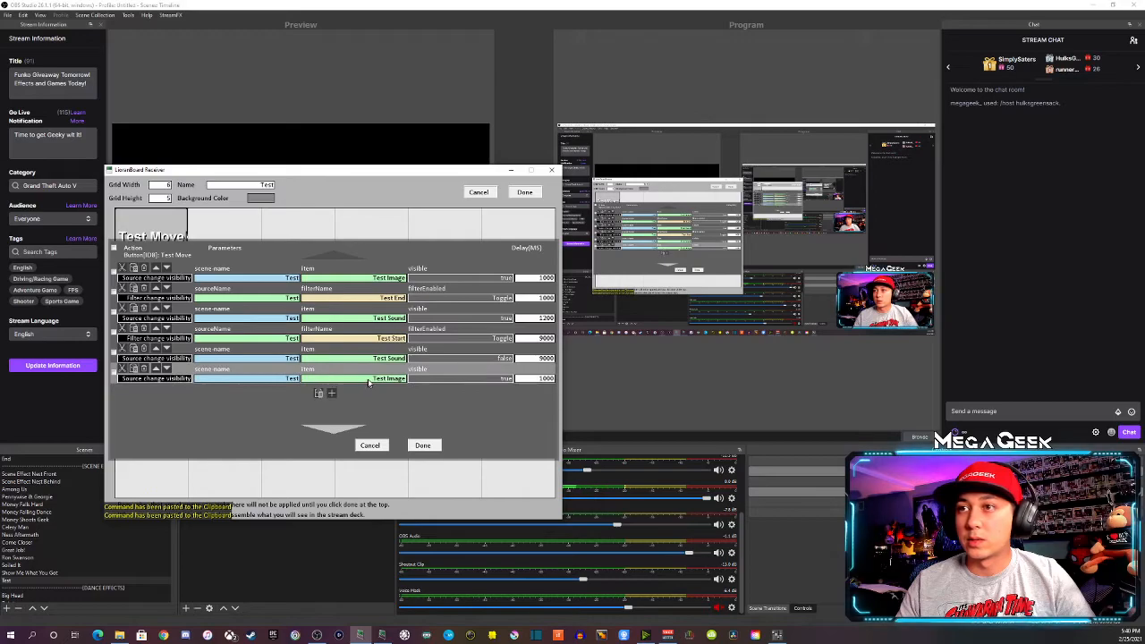
pyautogui.click(528, 380)
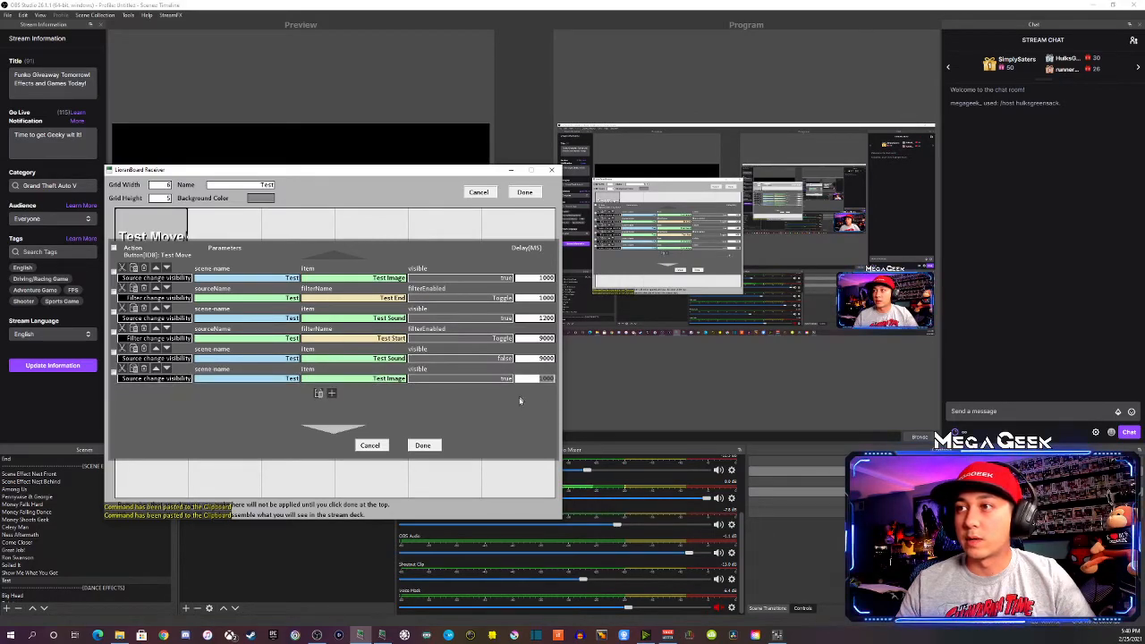
pyautogui.write('0000')
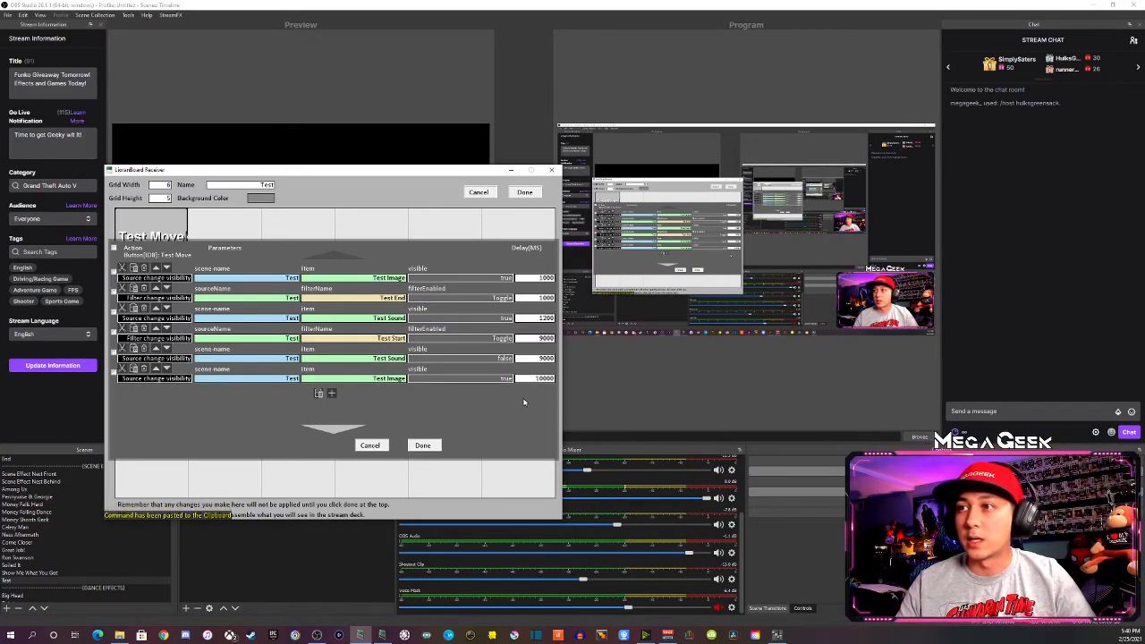
pyautogui.click(507, 378)
pyautogui.click(495, 403)
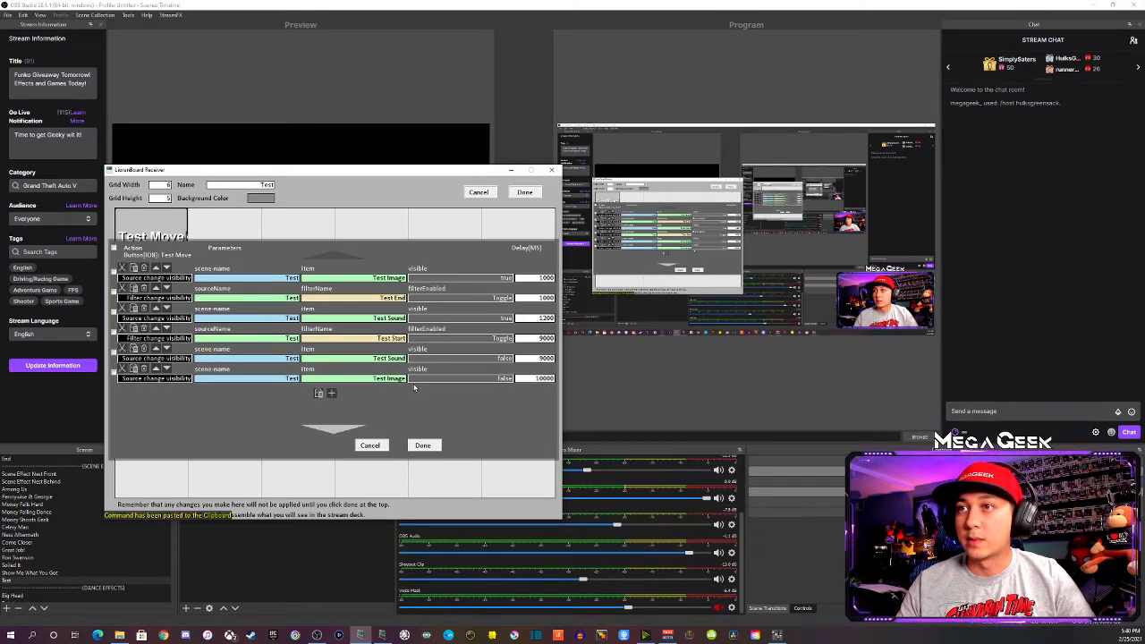
pyautogui.click(423, 445)
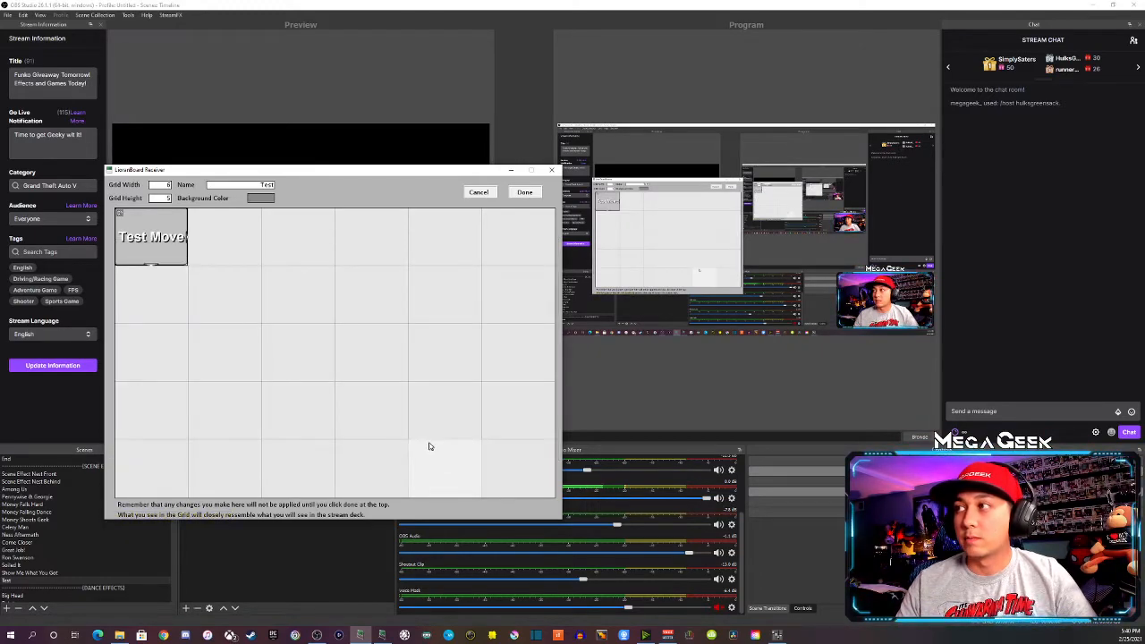
pyautogui.rightClick(131, 236)
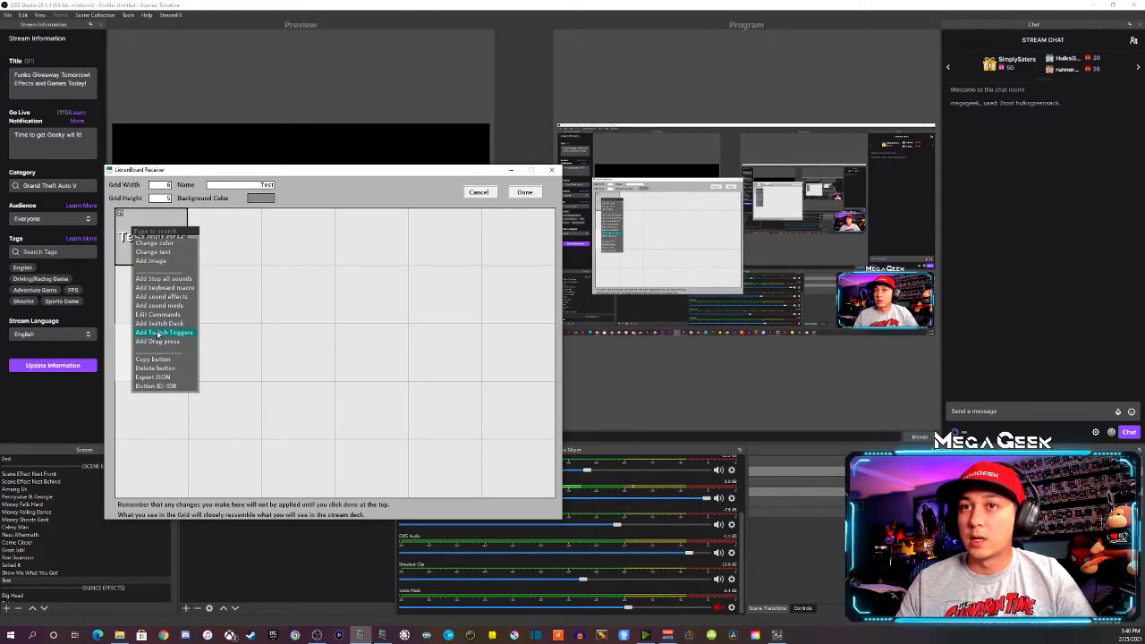
pyautogui.moveTo(289, 178); pyautogui.dragTo(270, 170)
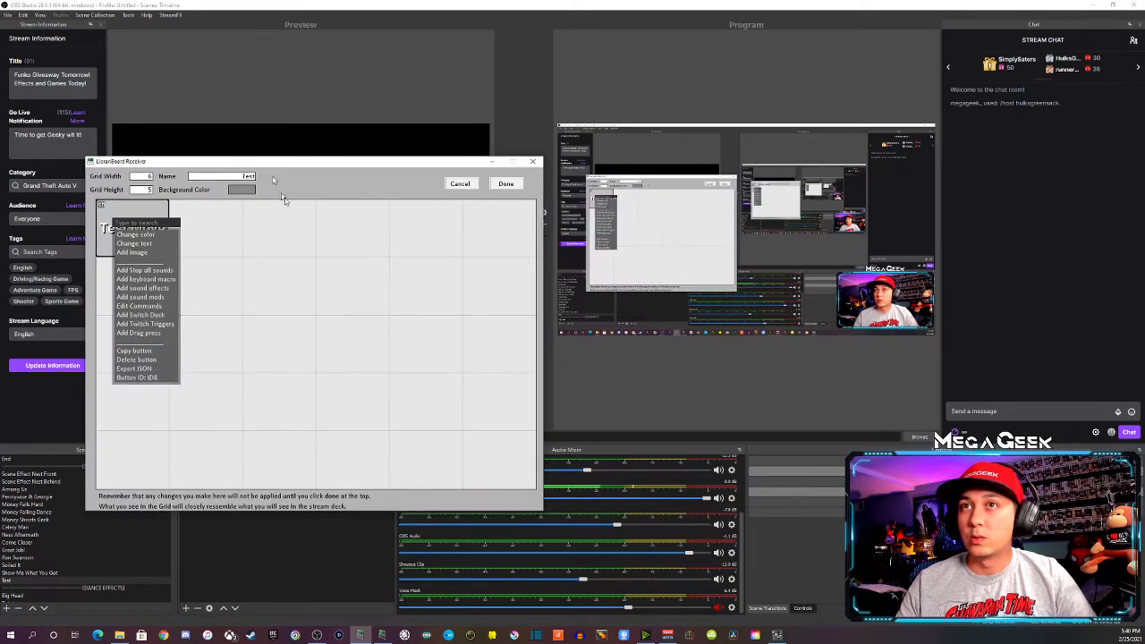
pyautogui.click(217, 230)
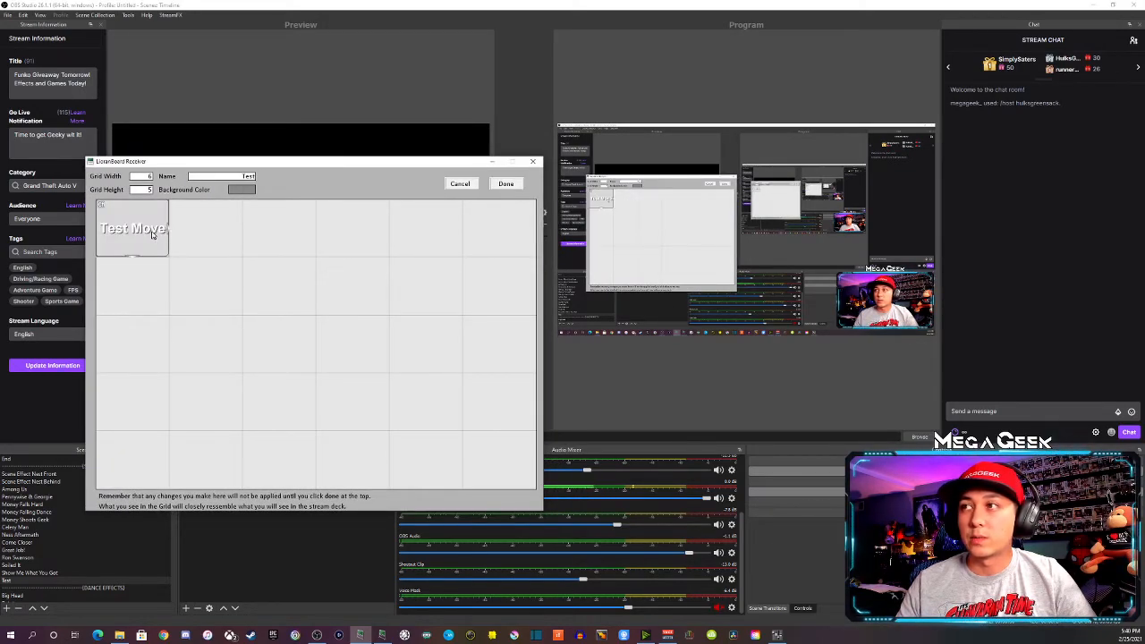
# Add a Point Redeem Twitch trigger with the redeem name Test to the Test Move button and save the deck.
pyautogui.rightClick(157, 234)
pyautogui.click(233, 325)
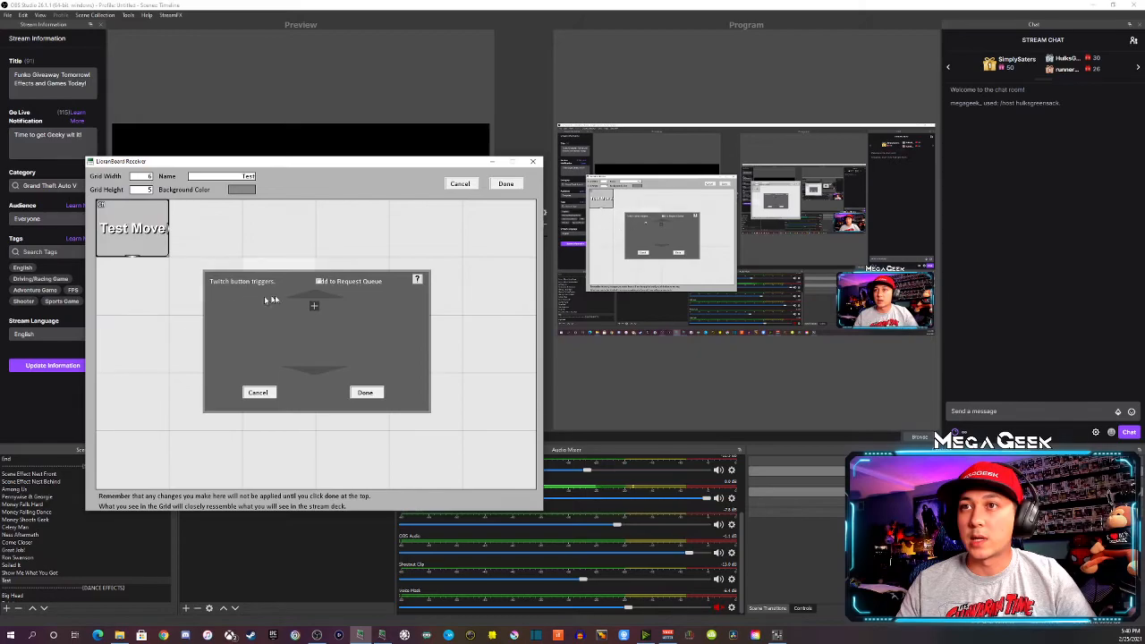
pyautogui.click(314, 308)
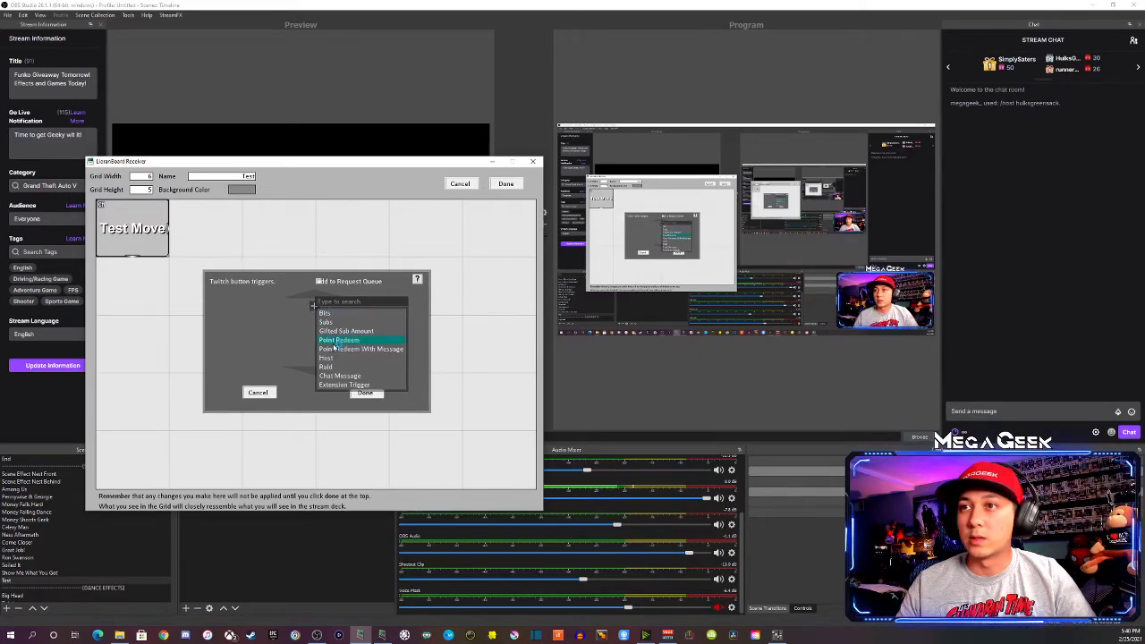
pyautogui.click(356, 341)
pyautogui.click(351, 309)
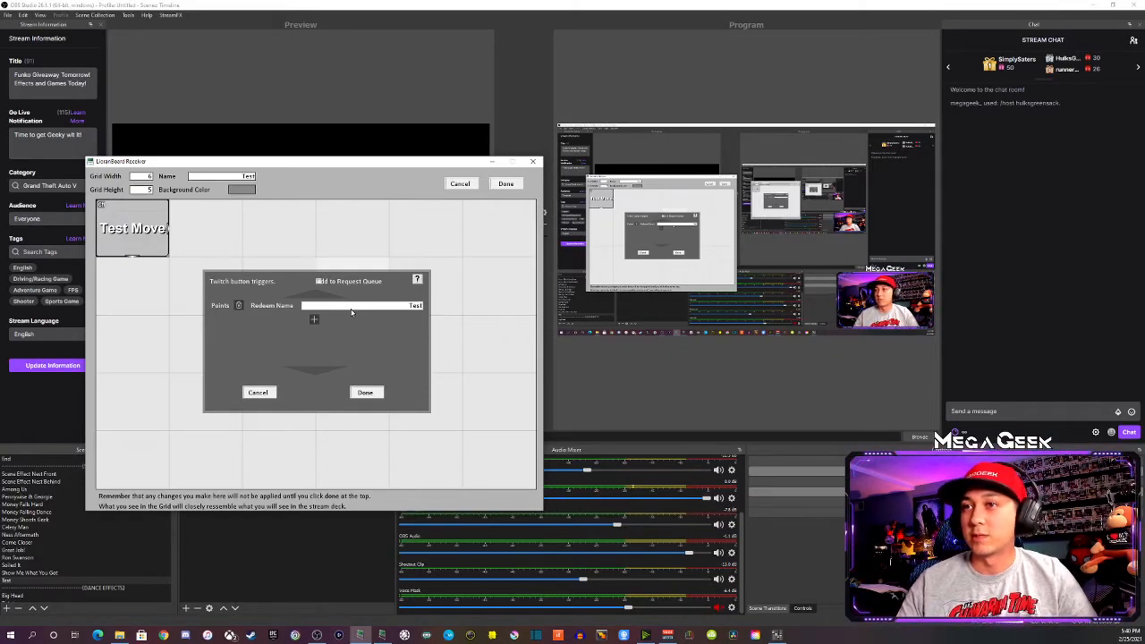
pyautogui.click(365, 393)
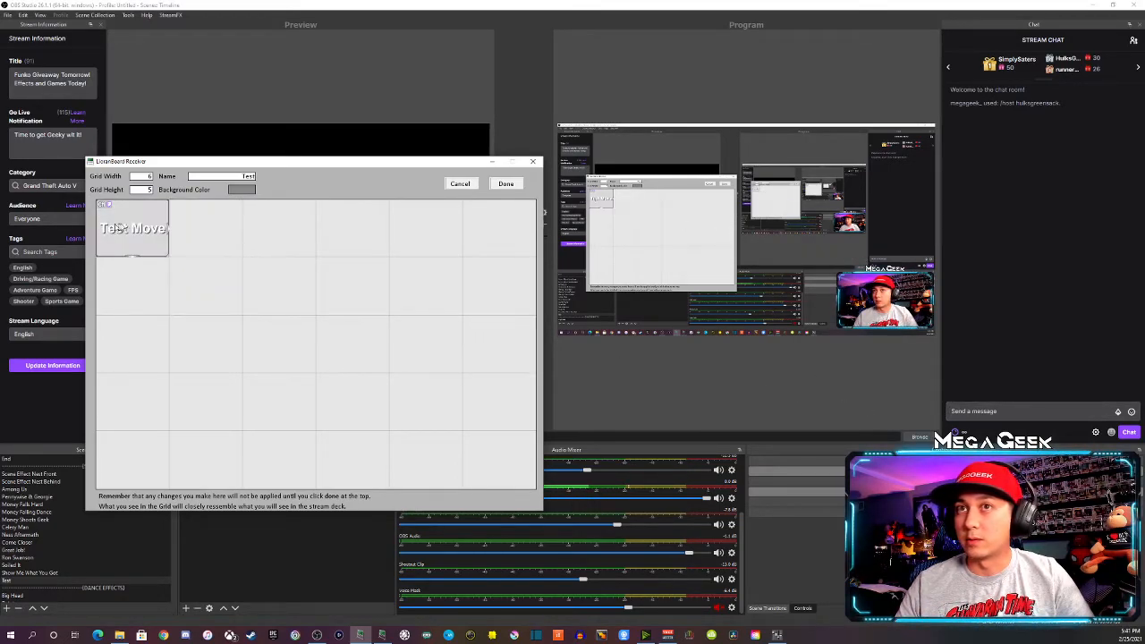
pyautogui.moveTo(231, 166); pyautogui.dragTo(267, 177)
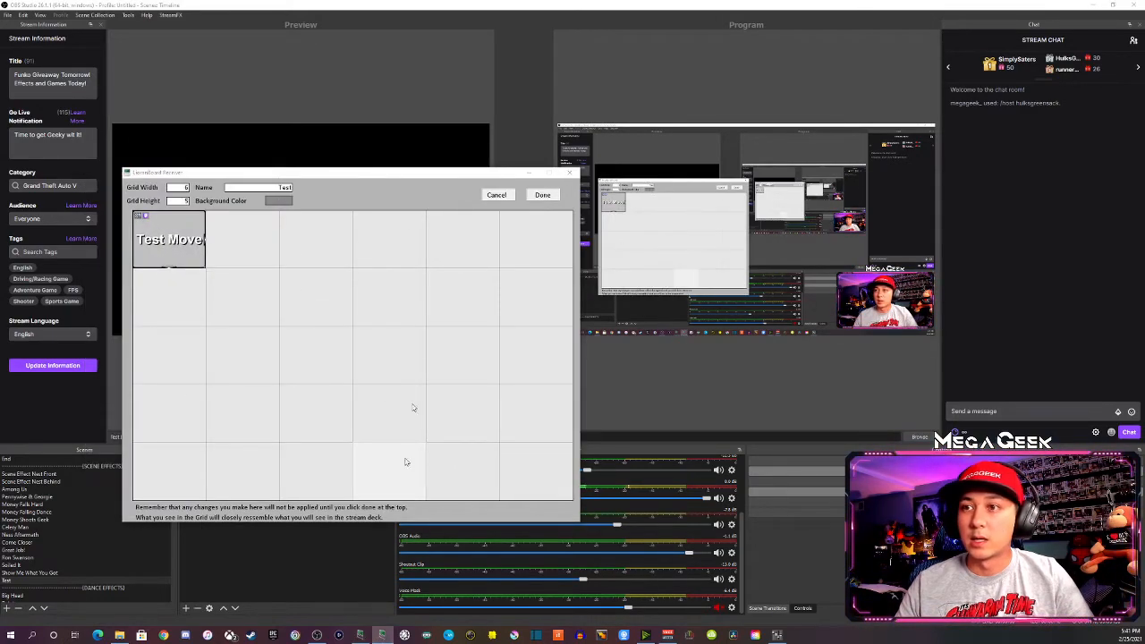
pyautogui.click(544, 196)
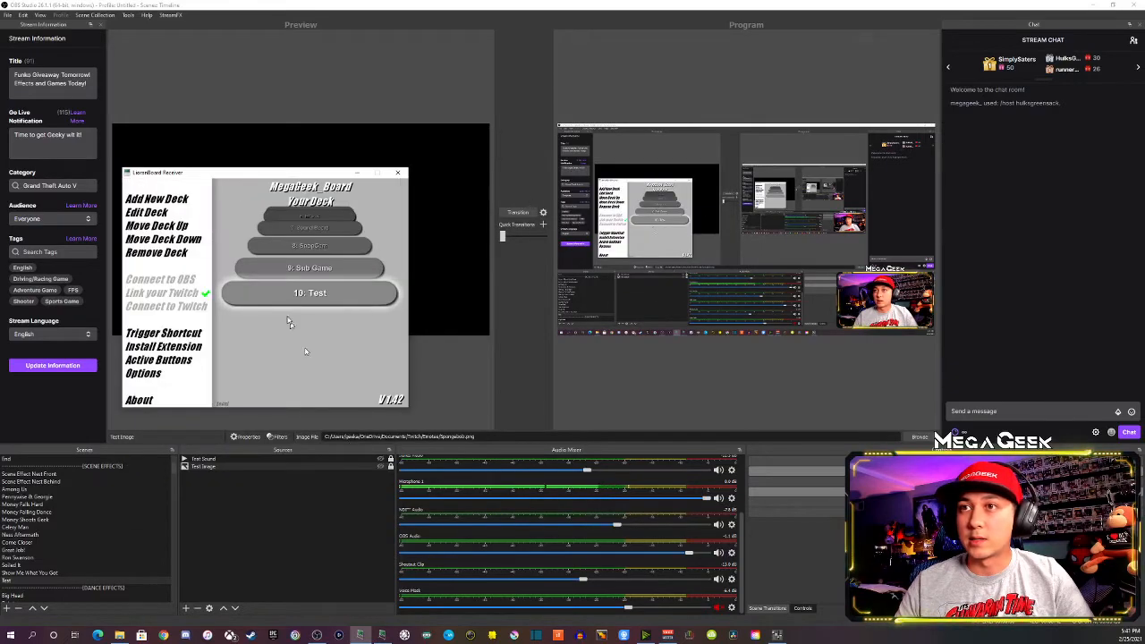
# Reopen the Test deck and look over the buttons in the LioranBoard Stream Deck window.
pyautogui.click(286, 299)
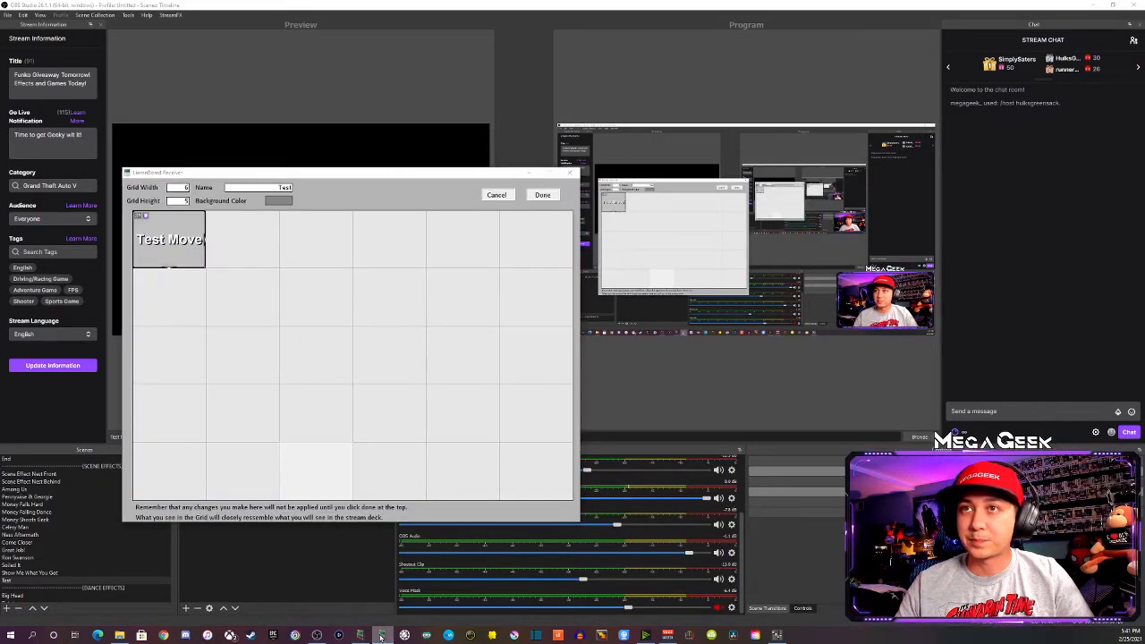
pyautogui.moveTo(0, 386); pyautogui.dragTo(277, 287)
pyautogui.scroll(2, 358, 313)
pyautogui.scroll(-2, 391, 334)
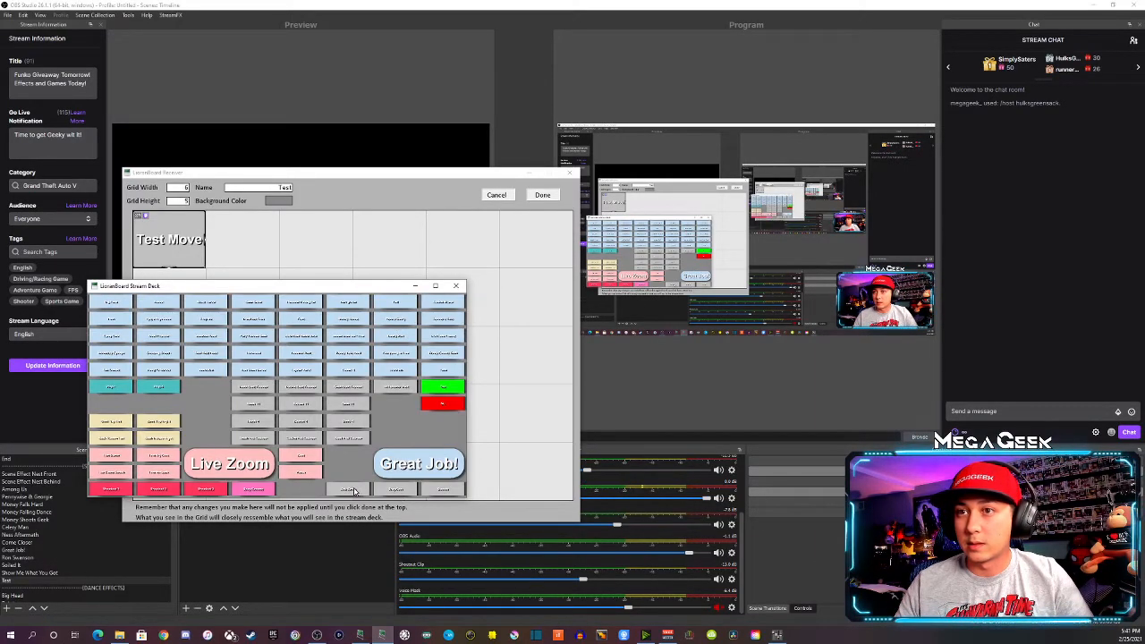
pyautogui.moveTo(386, 287); pyautogui.dragTo(0, 356)
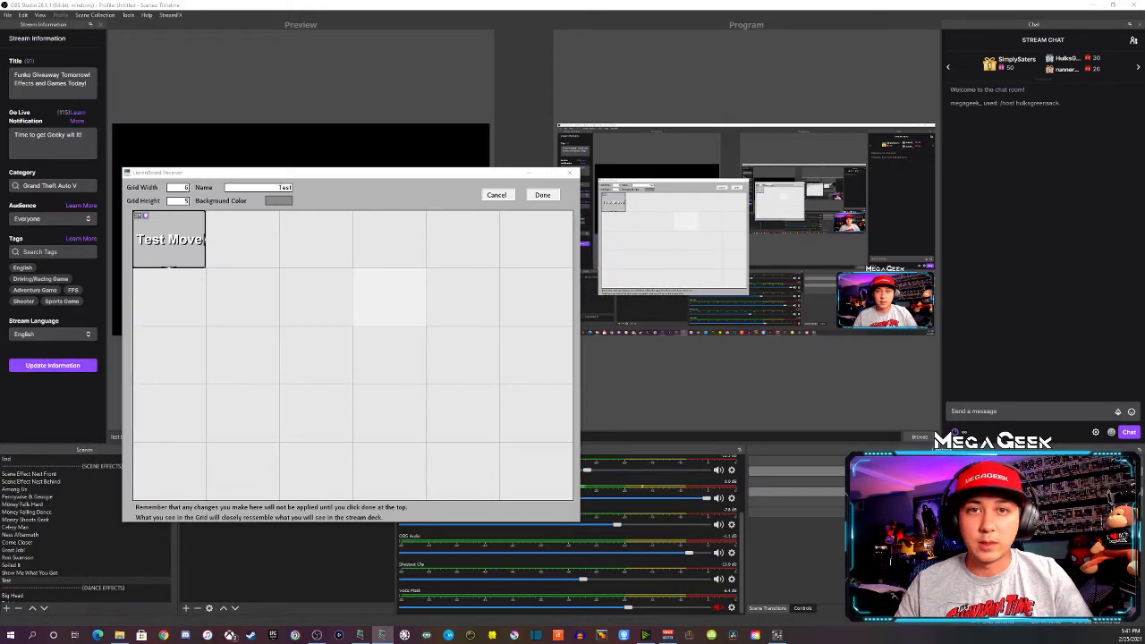
# Switch to OBS and open Twitch's Manage Rewards & Challenges page from the chat's channel rewards.
pyautogui.click(288, 4)
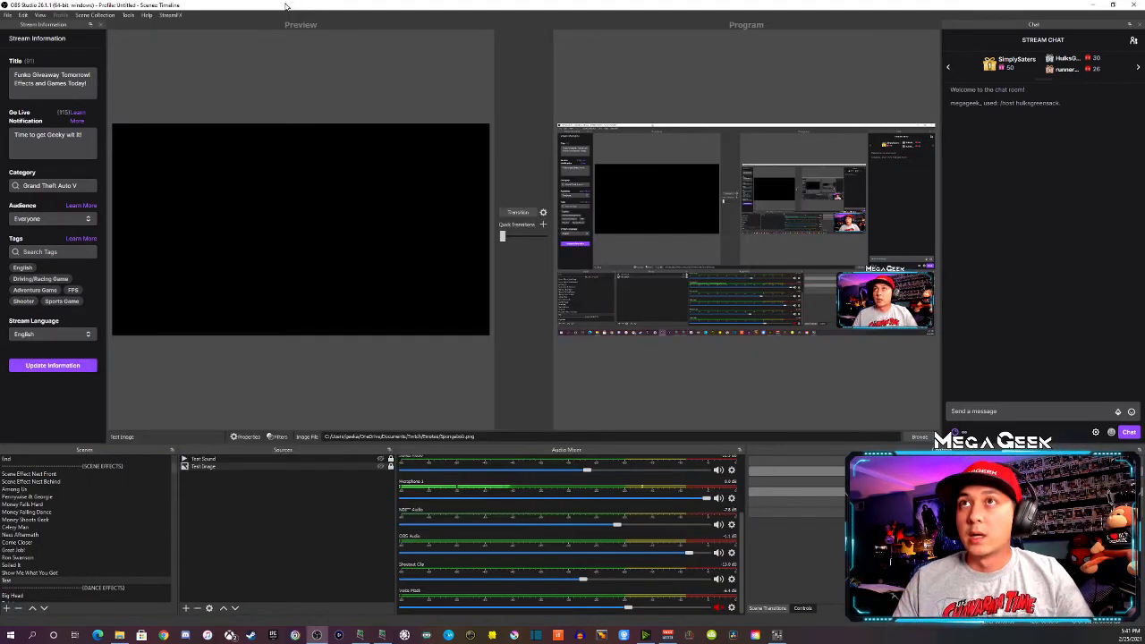
pyautogui.click(958, 432)
pyautogui.click(1062, 294)
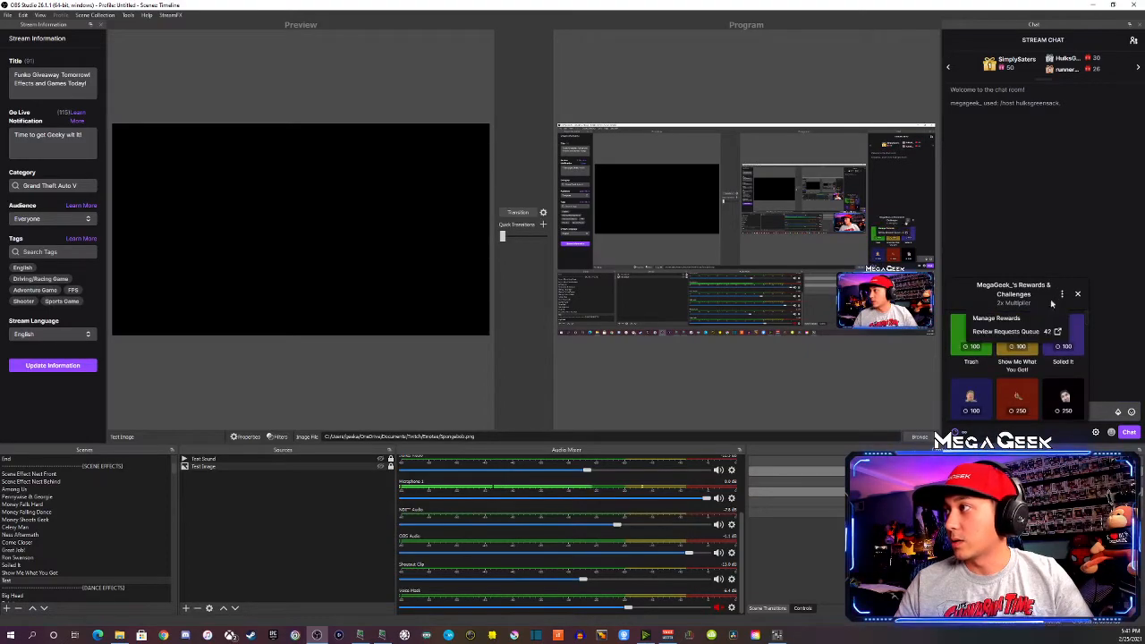
pyautogui.click(996, 318)
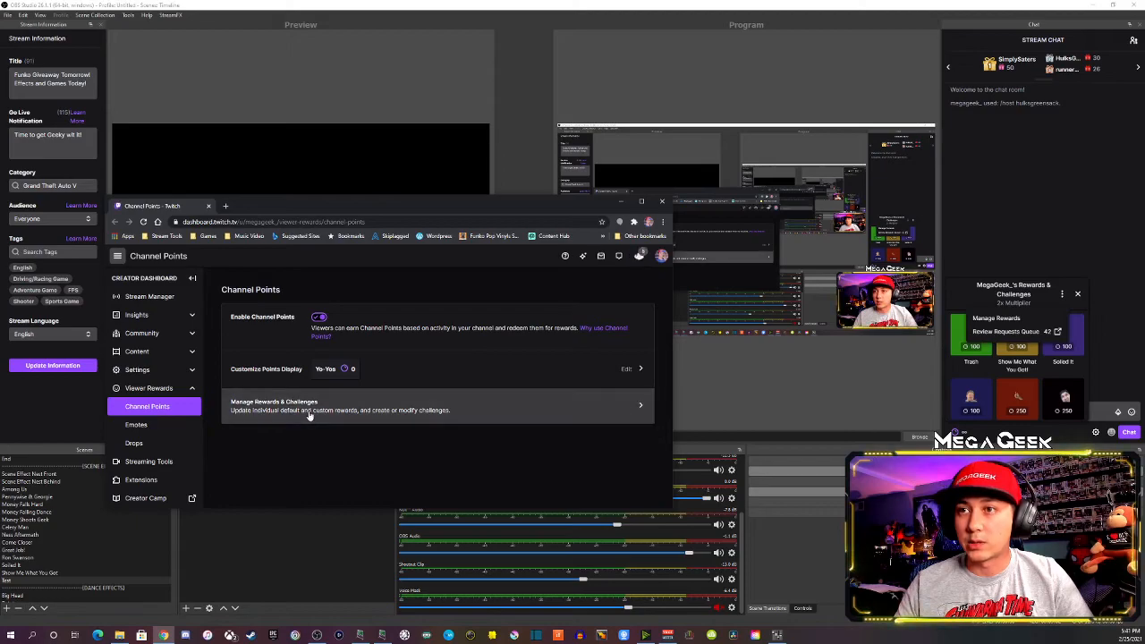
pyautogui.click(309, 410)
pyautogui.moveTo(287, 204); pyautogui.dragTo(262, 140)
# Create a new custom channel point reward named Test with a cost of 1 point, leaving the icon, queue and cooldown options at their defaults.
pyautogui.scroll(-6, 391, 318)
pyautogui.scroll(-15, 391, 319)
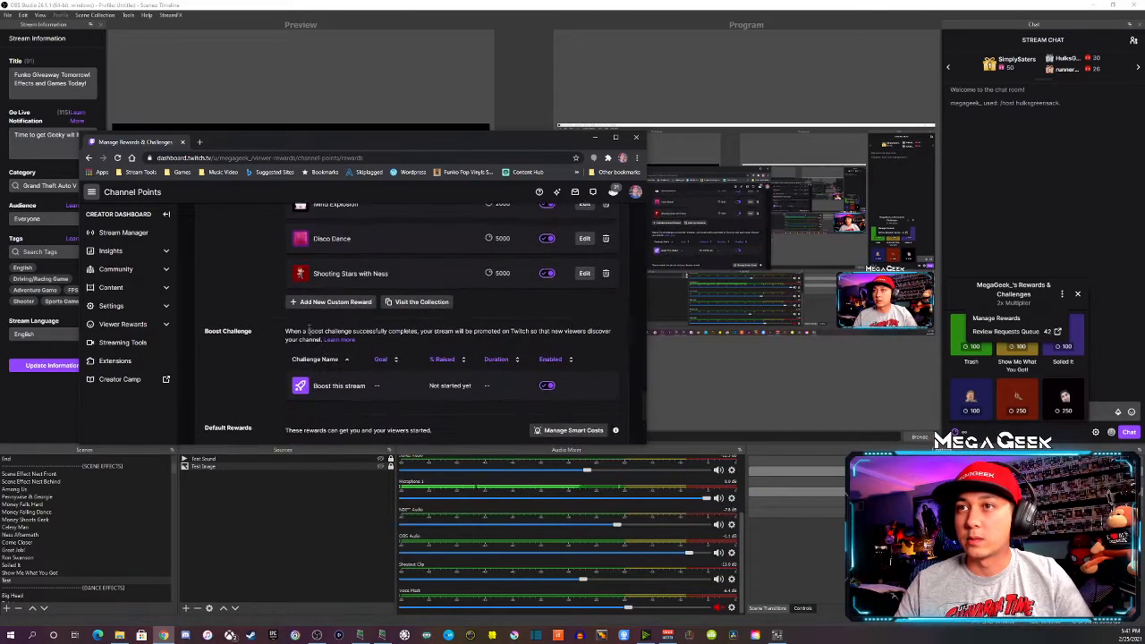
pyautogui.click(313, 302)
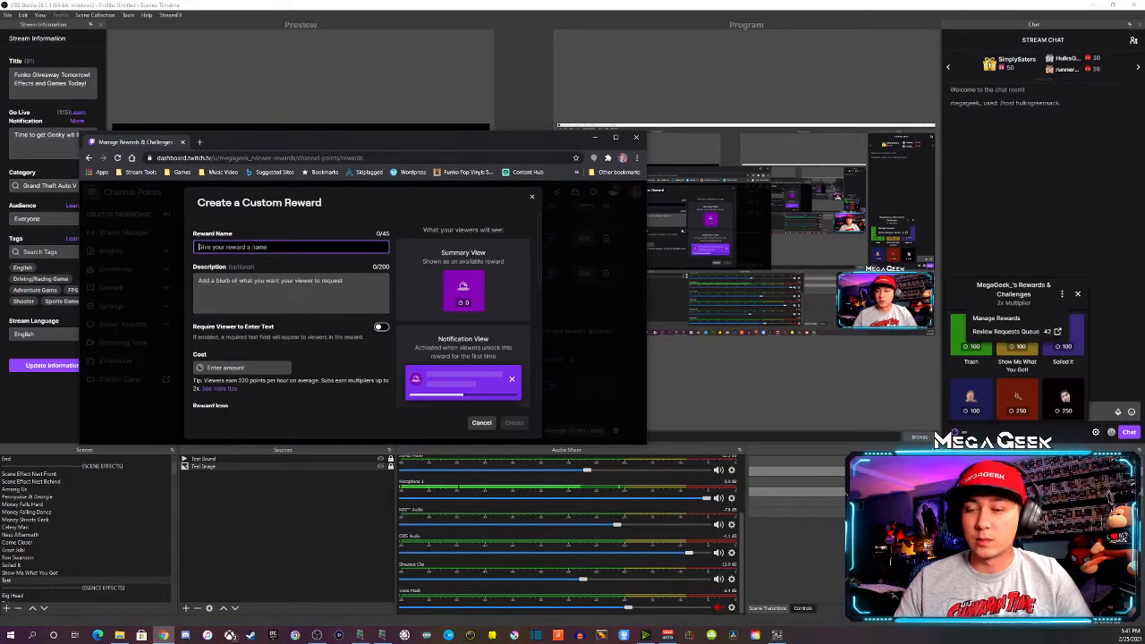
pyautogui.write('Test')
pyautogui.click(228, 300)
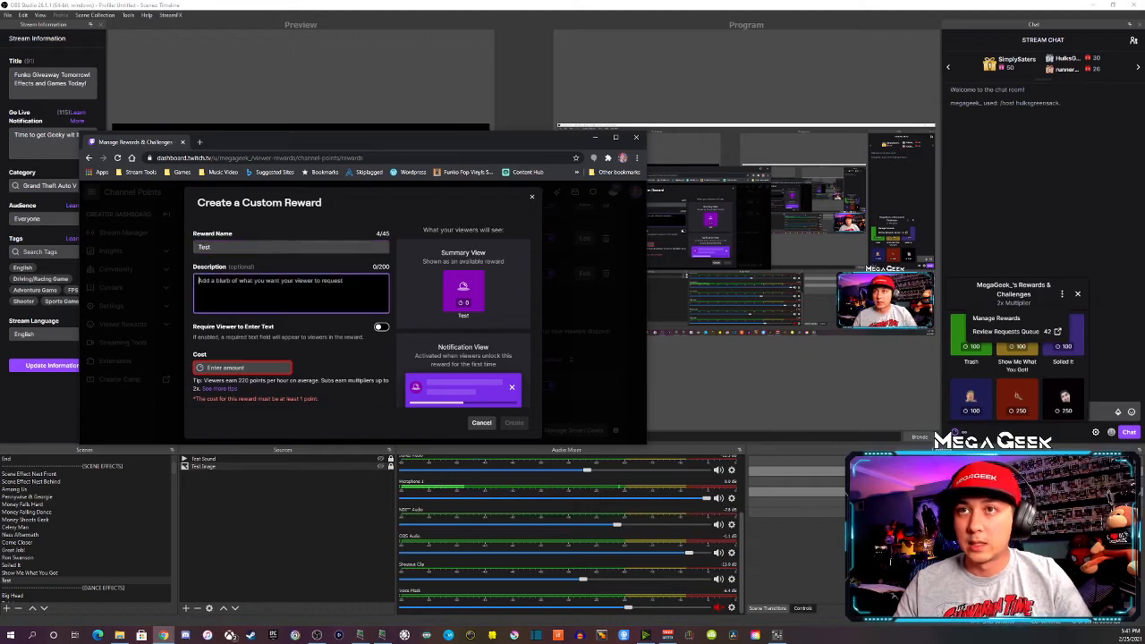
pyautogui.click(234, 367)
pyautogui.write('1')
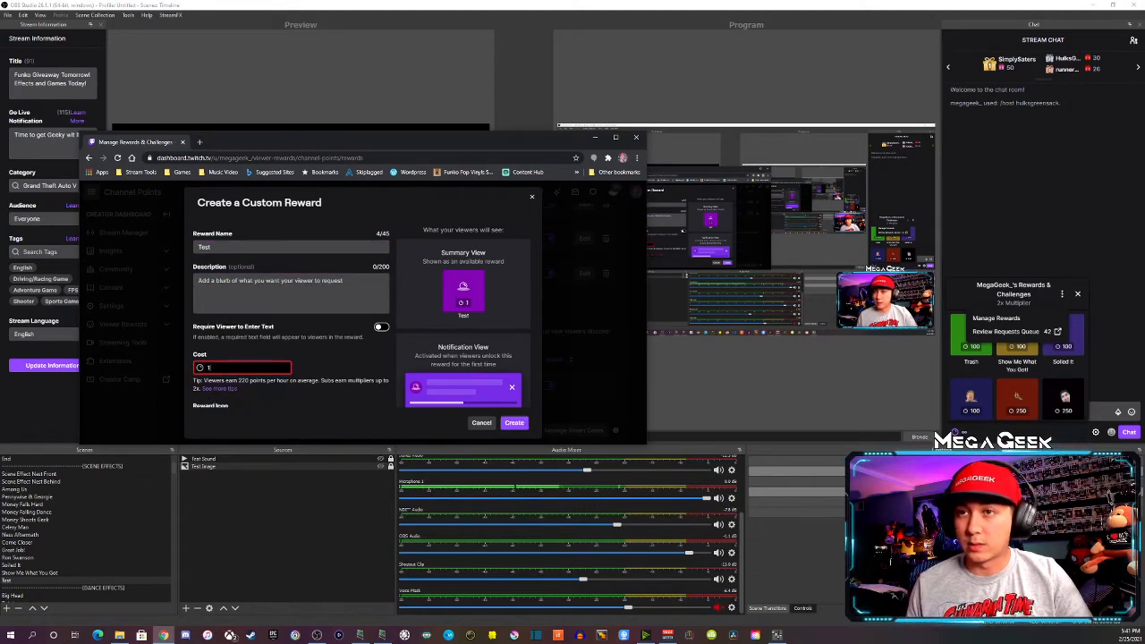
pyautogui.scroll(-3, 190, 259)
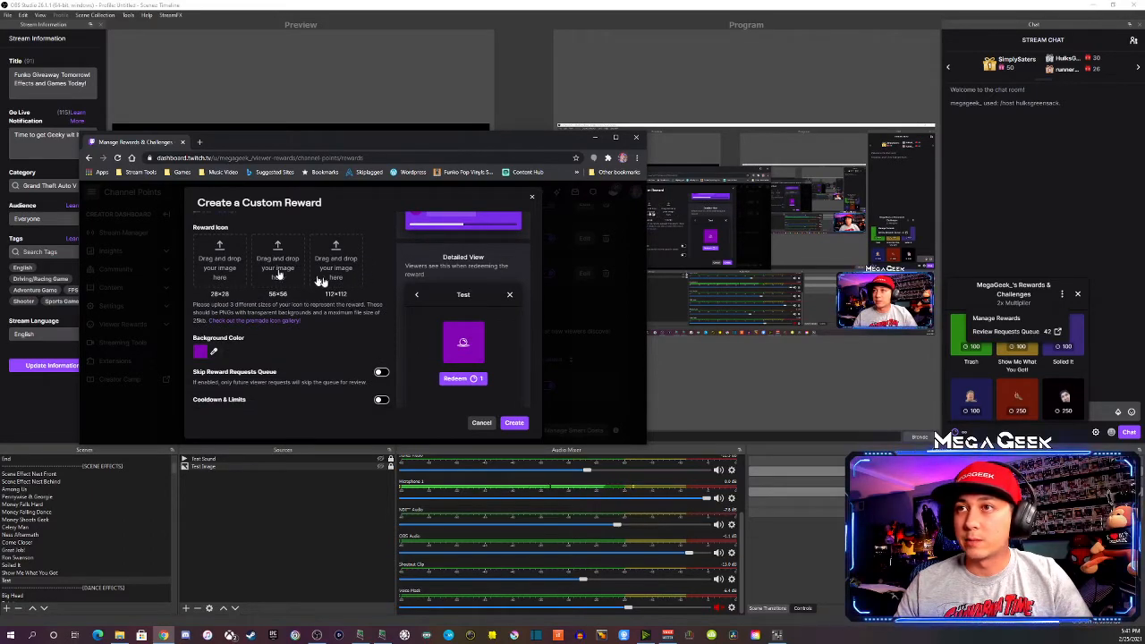
pyautogui.scroll(-2, 326, 340)
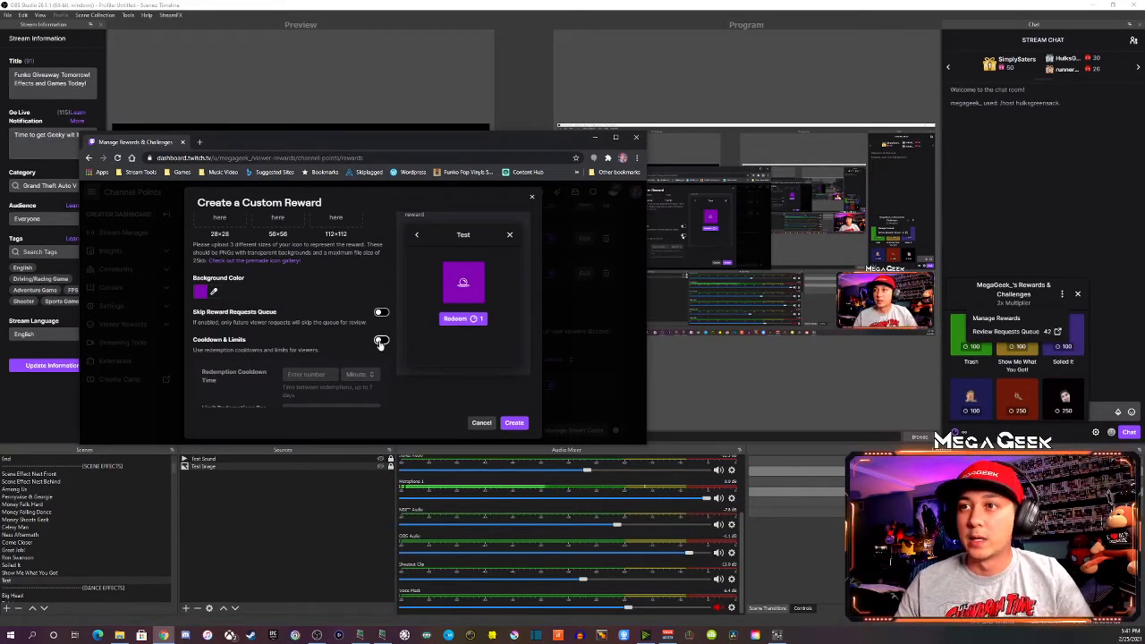
pyautogui.scroll(-1, 311, 324)
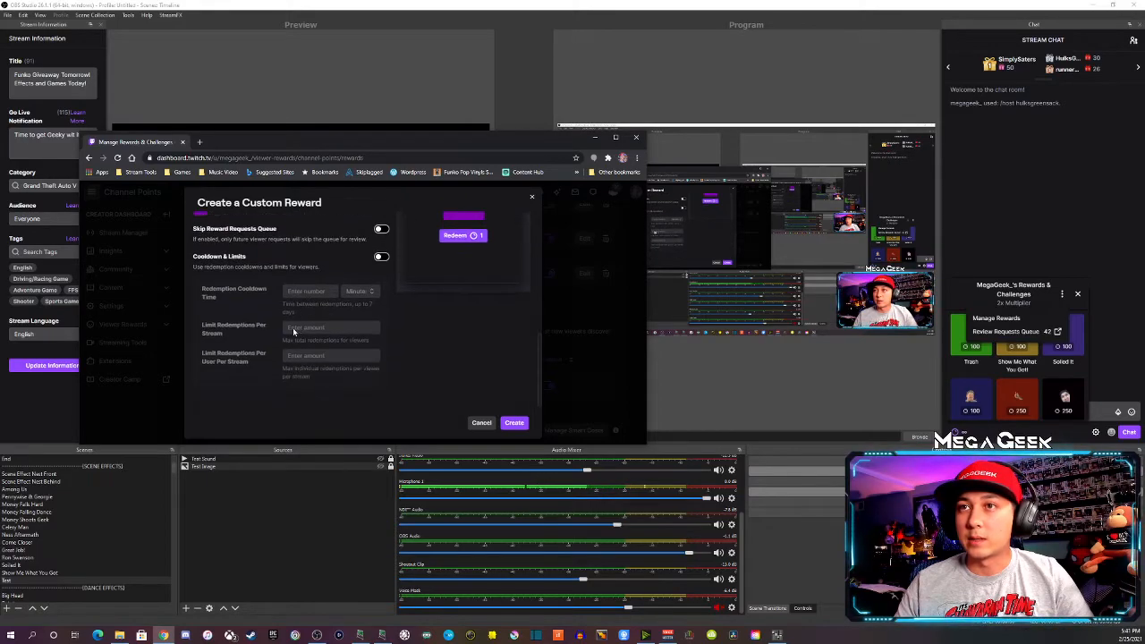
pyautogui.click(514, 423)
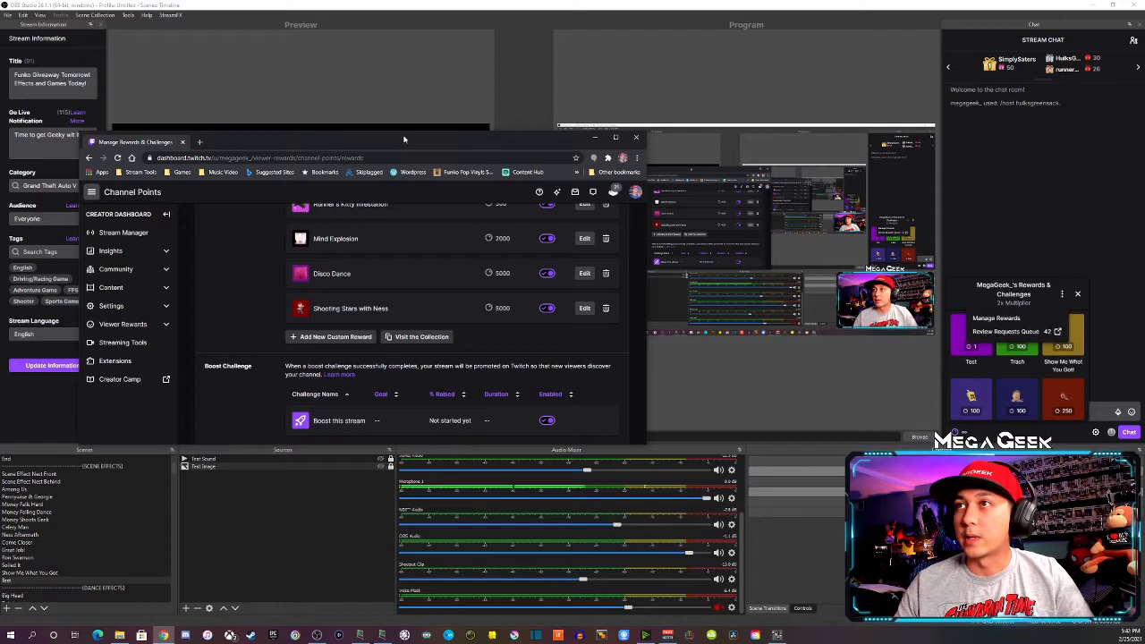
# Return to OBS, reload the chat's rewards list and redeem the Test reward to trigger the effect.
pyautogui.click(409, 6)
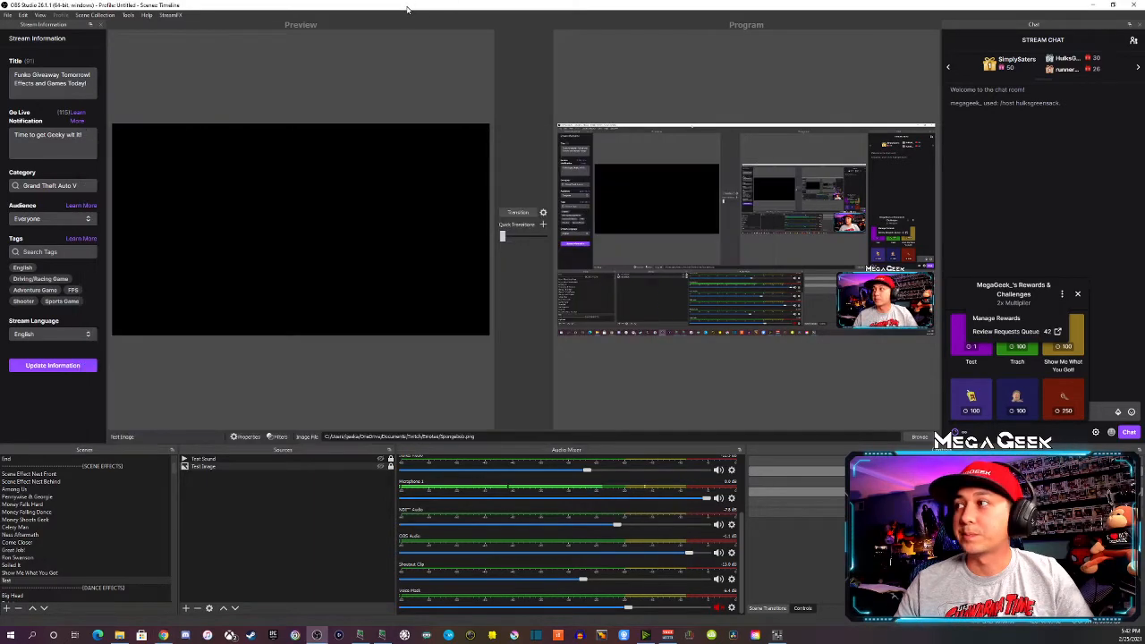
pyautogui.click(1078, 294)
pyautogui.click(965, 432)
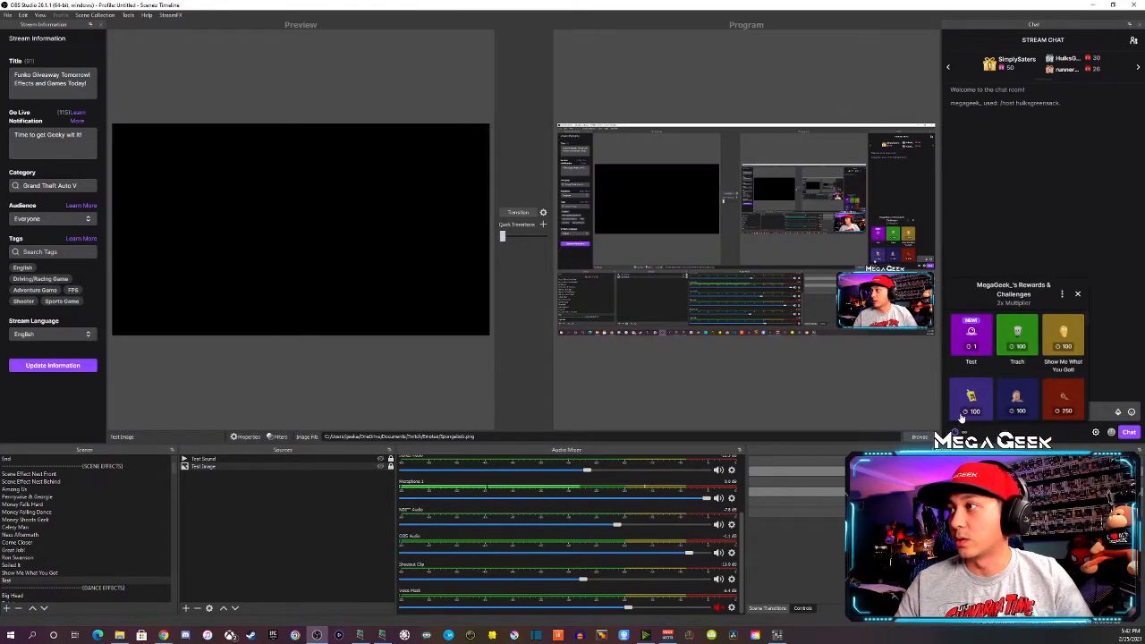
pyautogui.click(968, 342)
pyautogui.click(1002, 405)
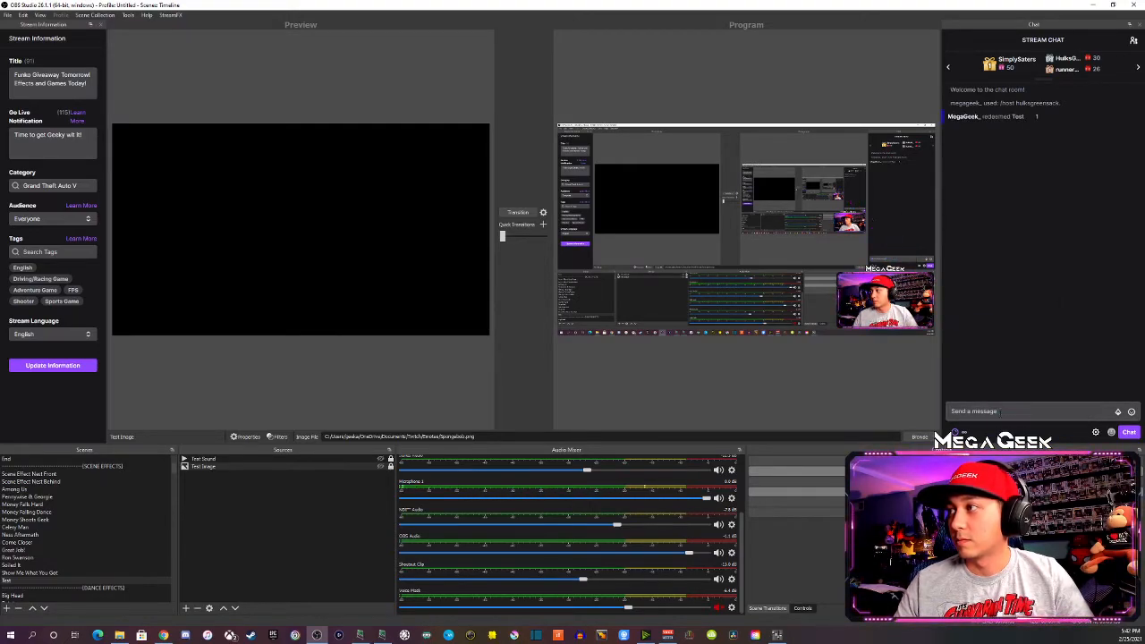